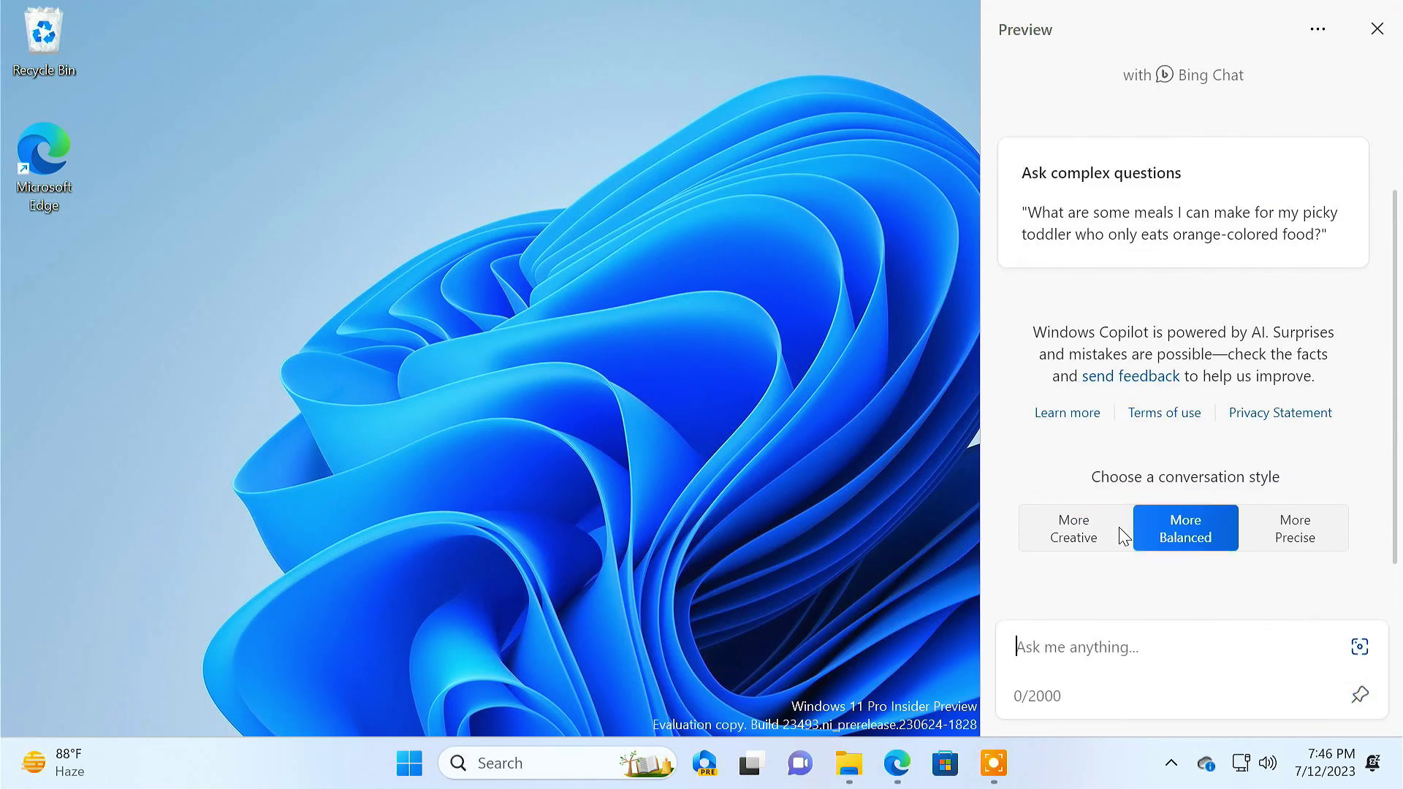
- Ask Windows Copilot 'what is Blackhole?'
{"action": "left_click", "coordinate": [1146, 664]}
{"action": "type", "text": "what is Bla"}
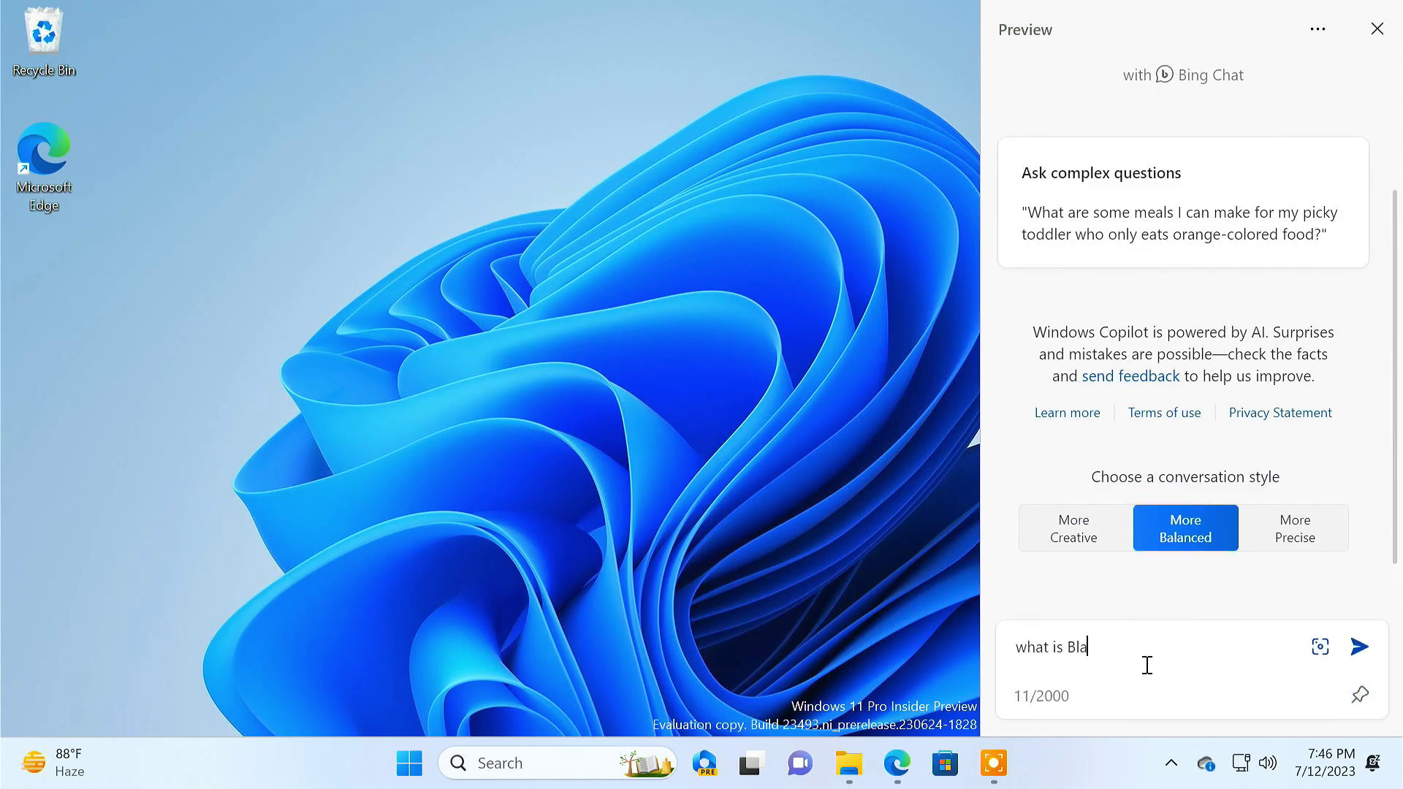
{"action": "type", "text": "ckhole?"}
{"action": "key", "text": "Tab"}
{"action": "key", "text": "Return"}
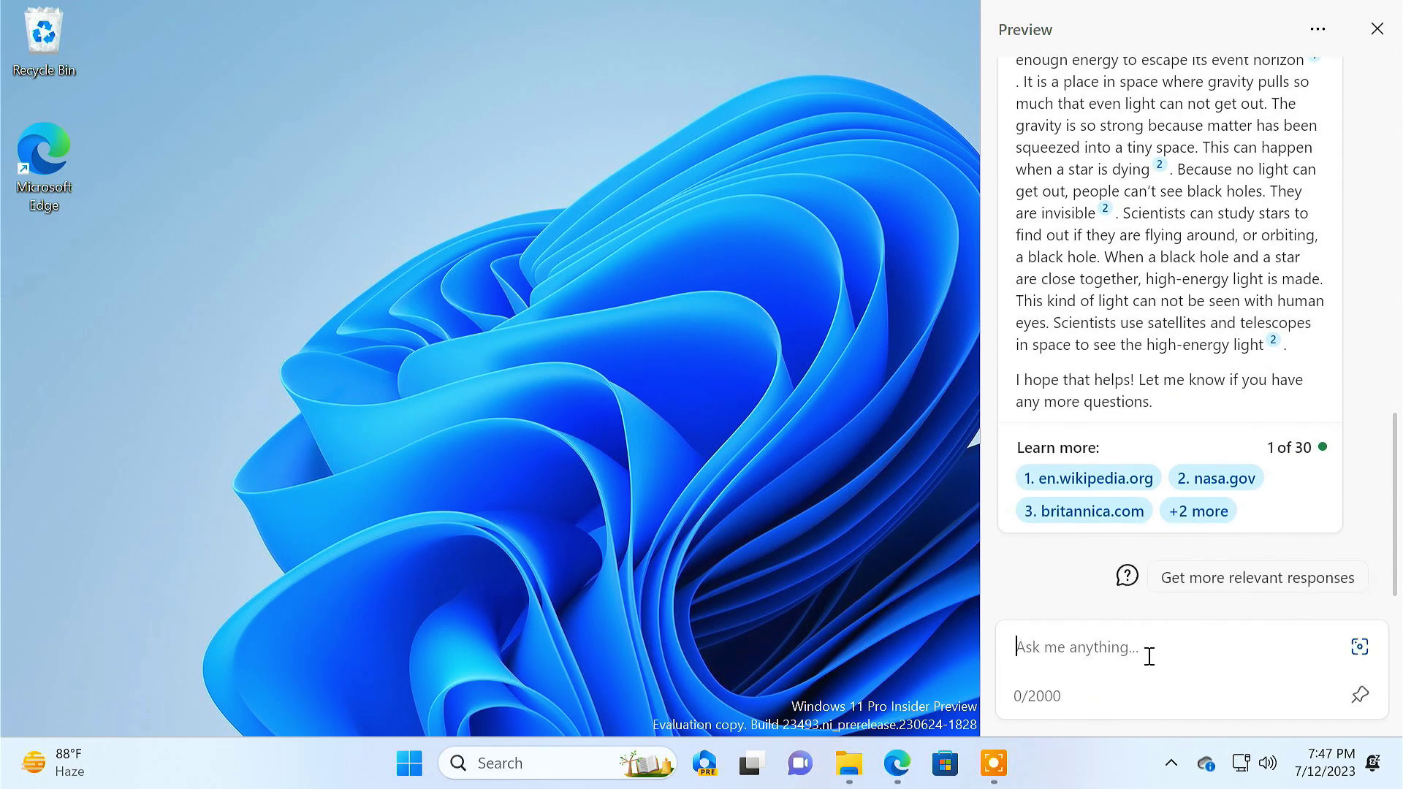
- Ask Copilot to 'enable dark mode' and confirm the switch to the dark theme
{"action": "type", "text": "enable dar"}
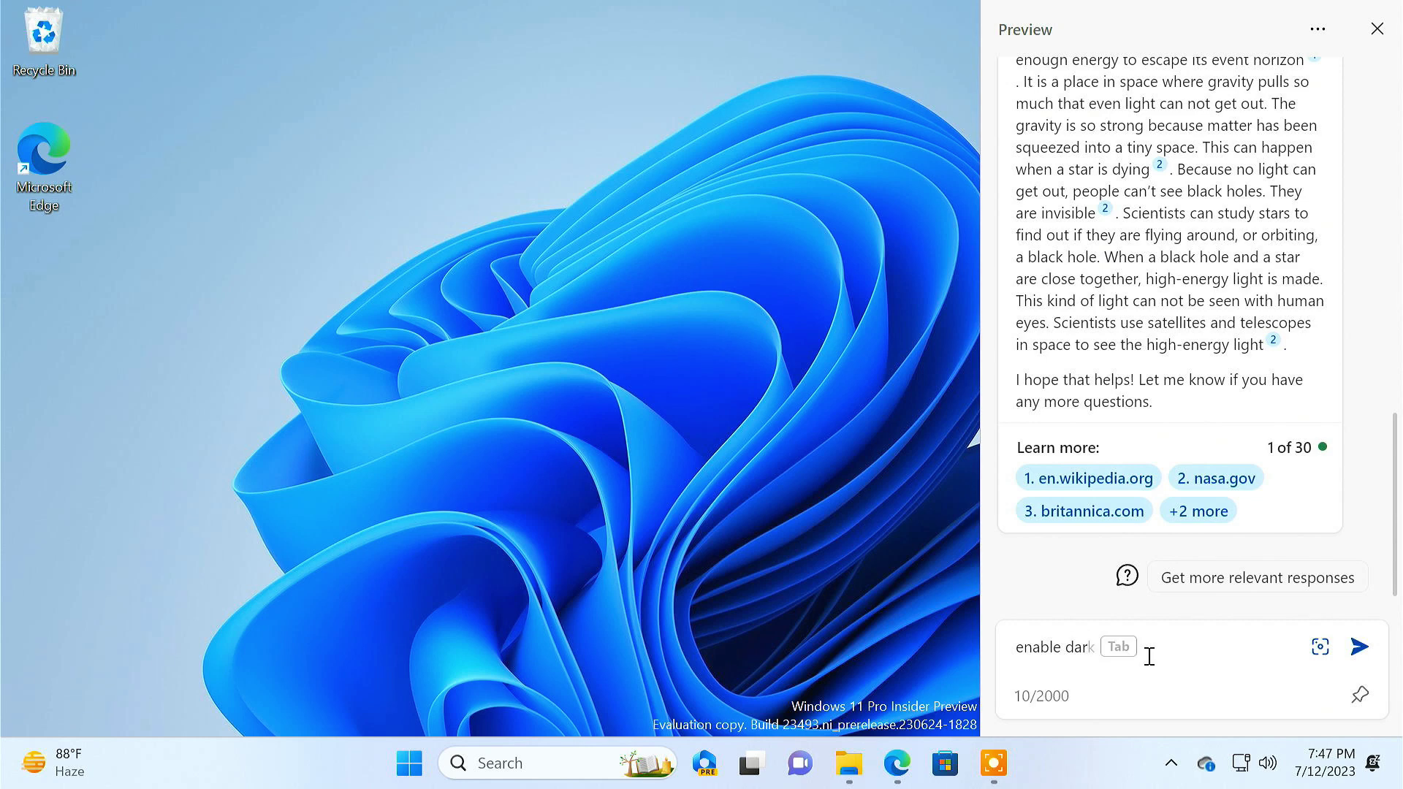
{"action": "type", "text": "k mode"}
{"action": "key", "text": "Return"}
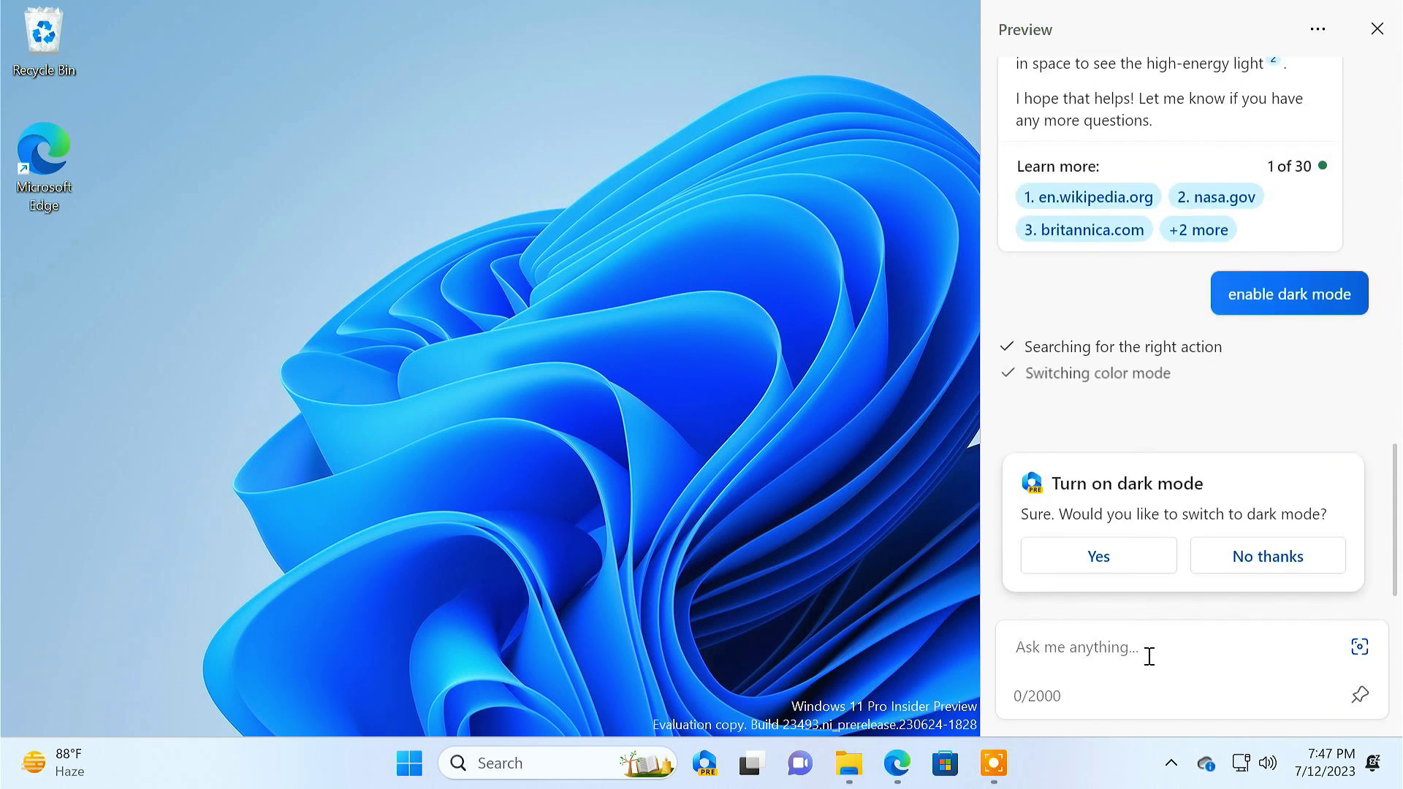
{"action": "left_click", "coordinate": [1112, 558]}
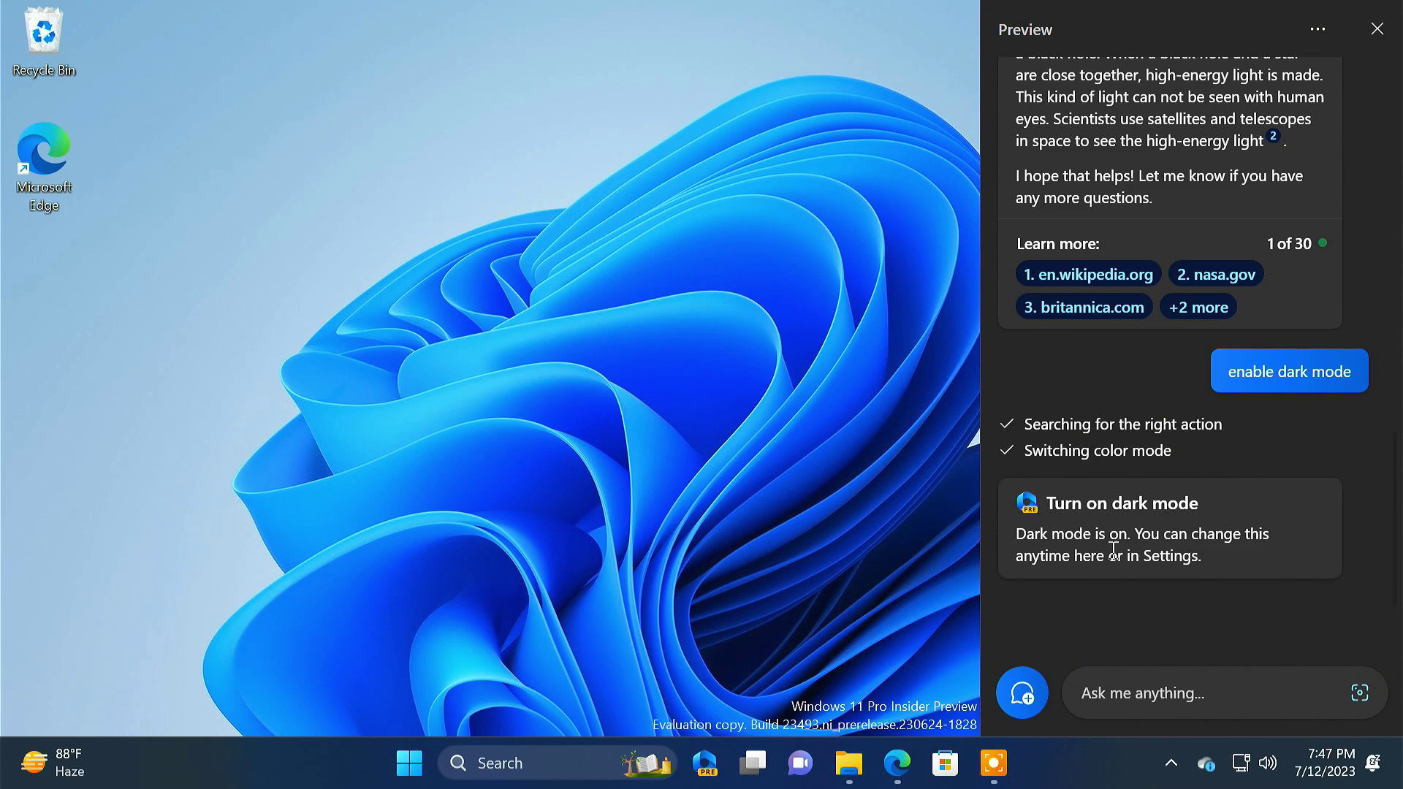
- Bring the Grammarly black-hole Demo Document in Edge forward and scroll through its text
{"action": "left_click", "coordinate": [897, 763]}
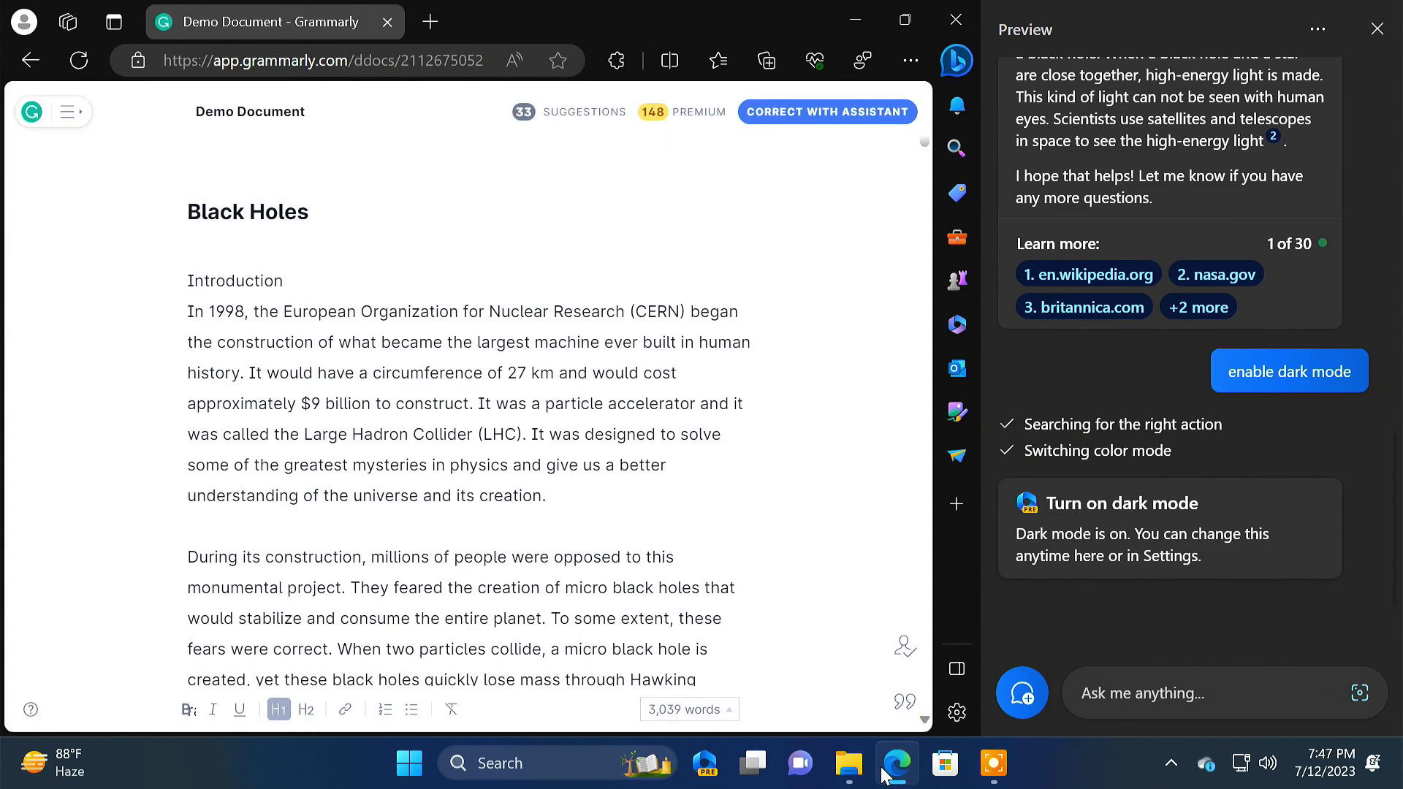
{"action": "scroll", "coordinate": [676, 509], "scroll_direction": "down", "scroll_amount": 5}
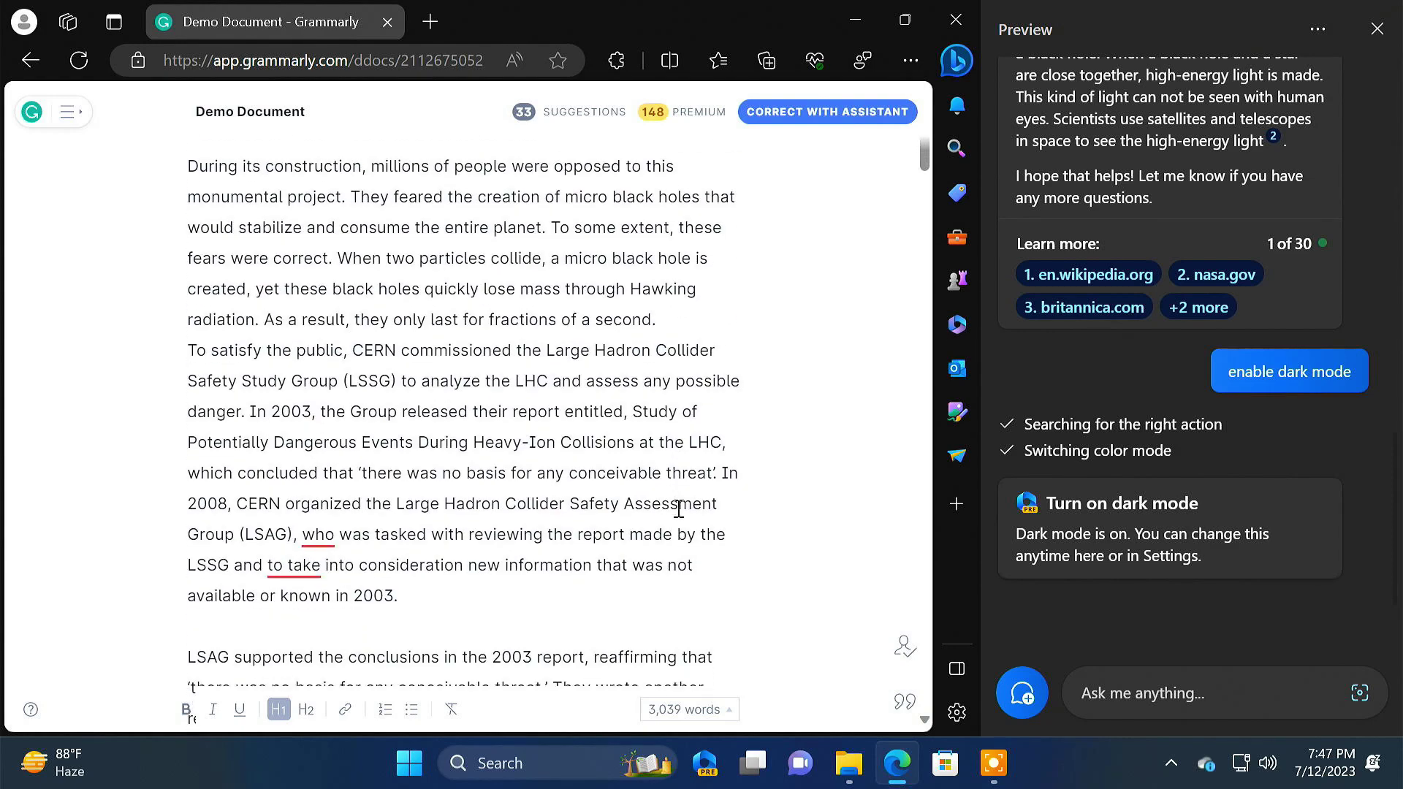
{"action": "scroll", "coordinate": [679, 509], "scroll_direction": "up", "scroll_amount": 6}
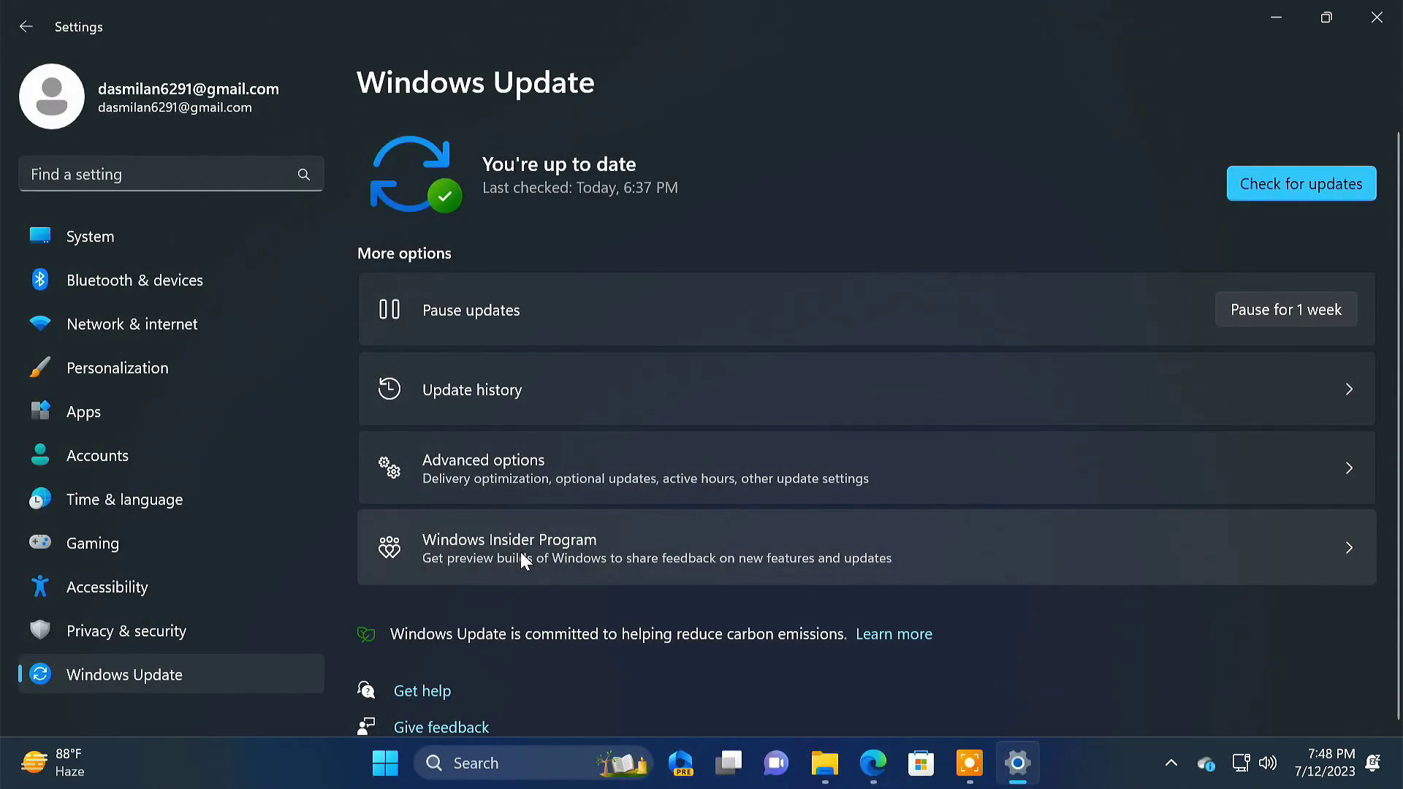
- Reveal the Dev Channel Insider setting, then select OS build number 23493.1000
{"action": "left_click", "coordinate": [520, 556]}
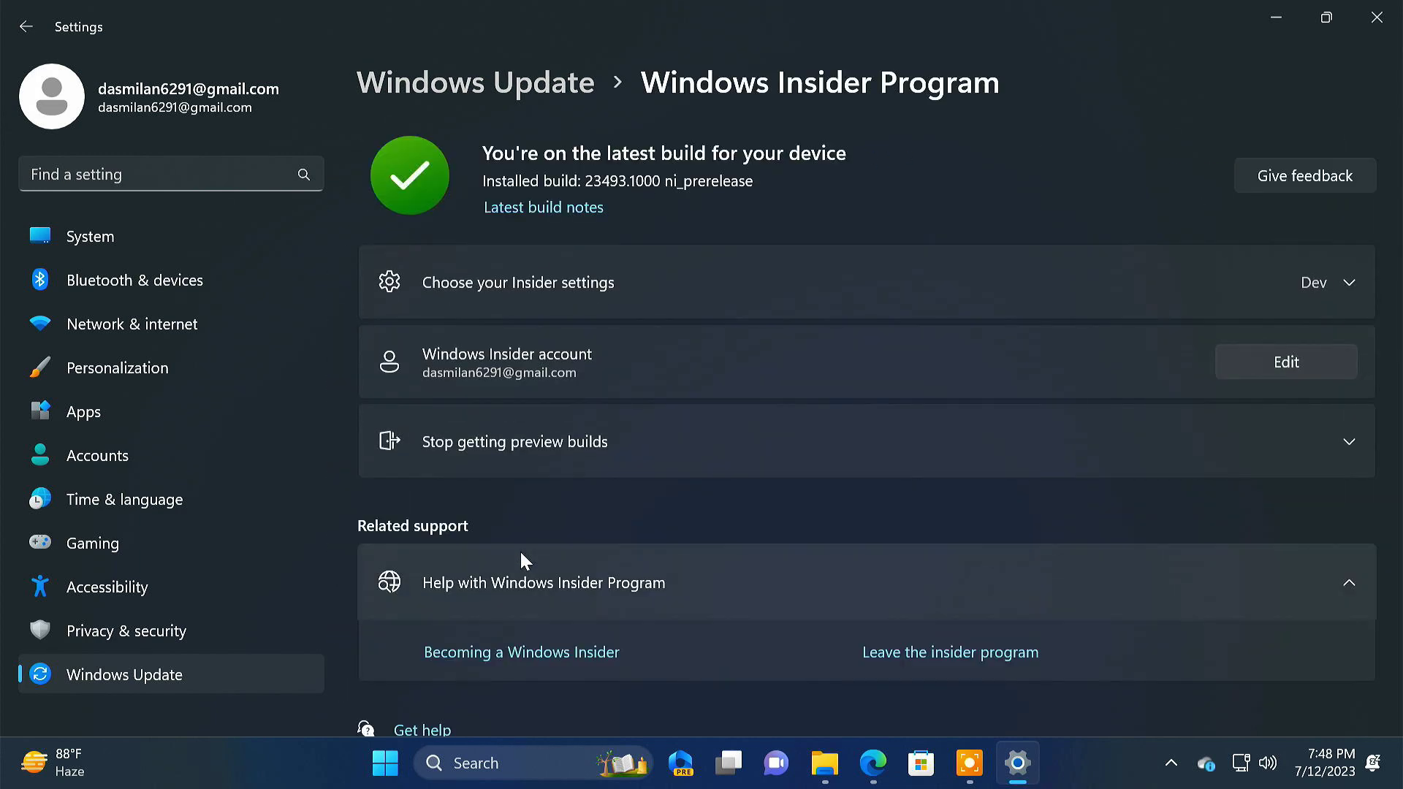
{"action": "left_click", "coordinate": [1154, 282]}
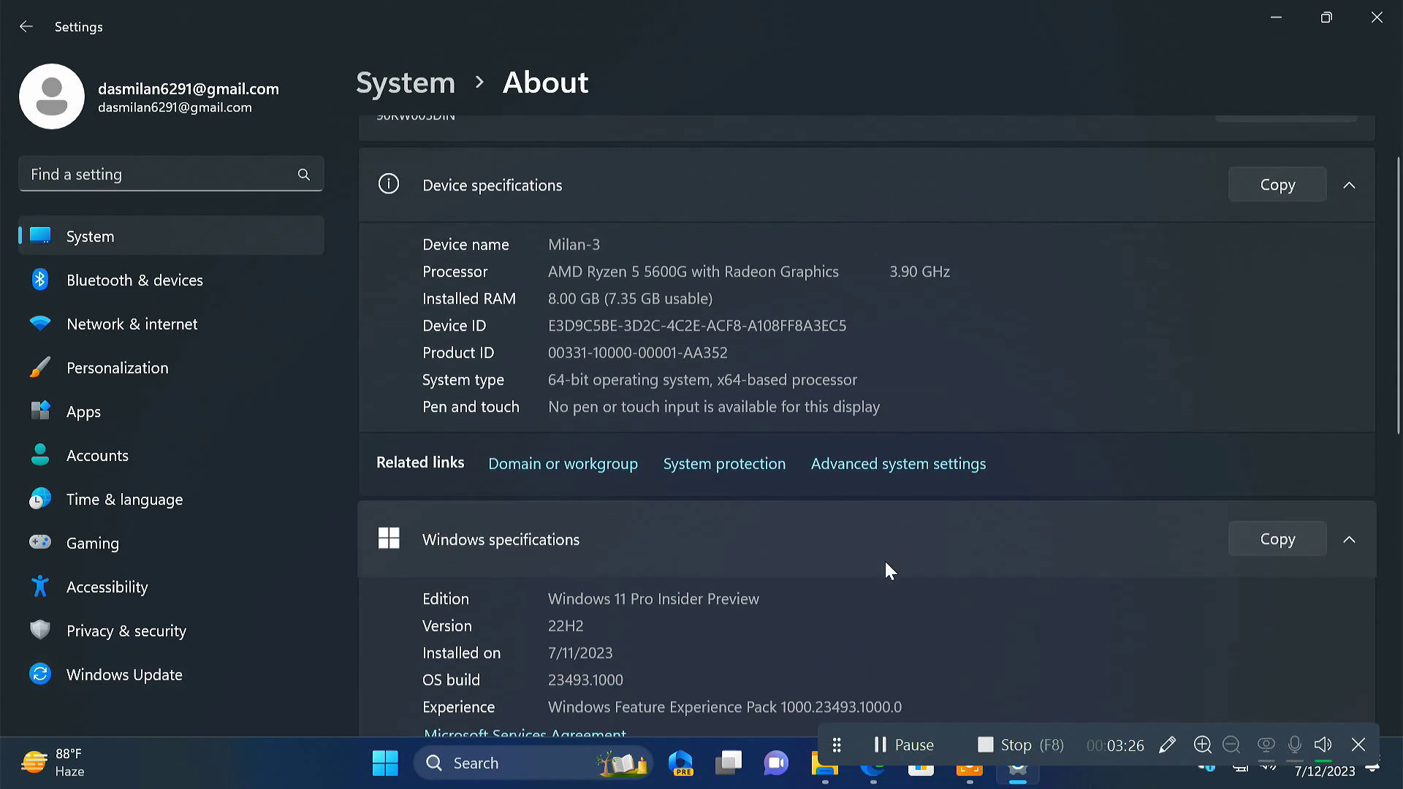
{"action": "scroll", "coordinate": [887, 567], "scroll_direction": "down", "scroll_amount": 2}
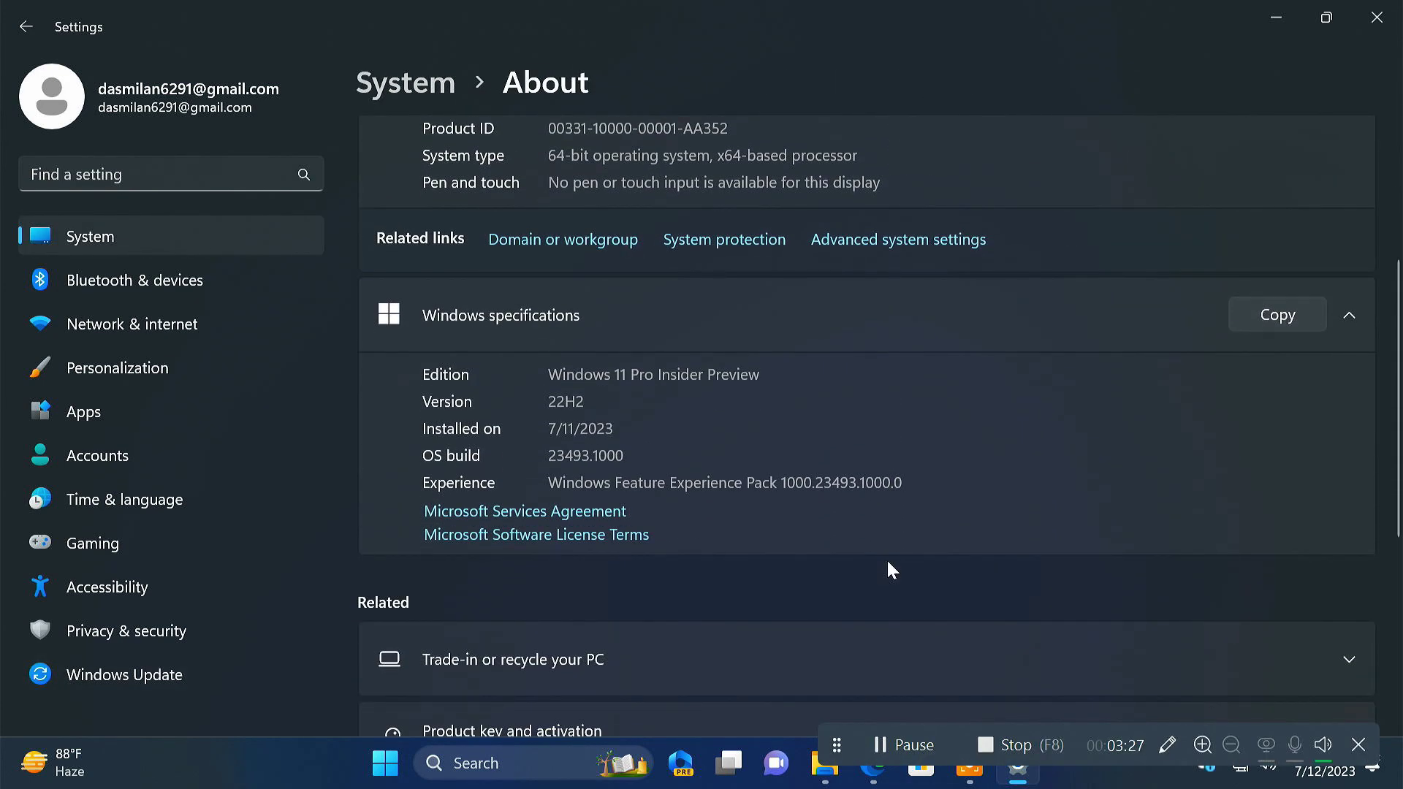
{"action": "left_click_drag", "start_coordinate": [618, 459], "coordinate": [541, 459]}
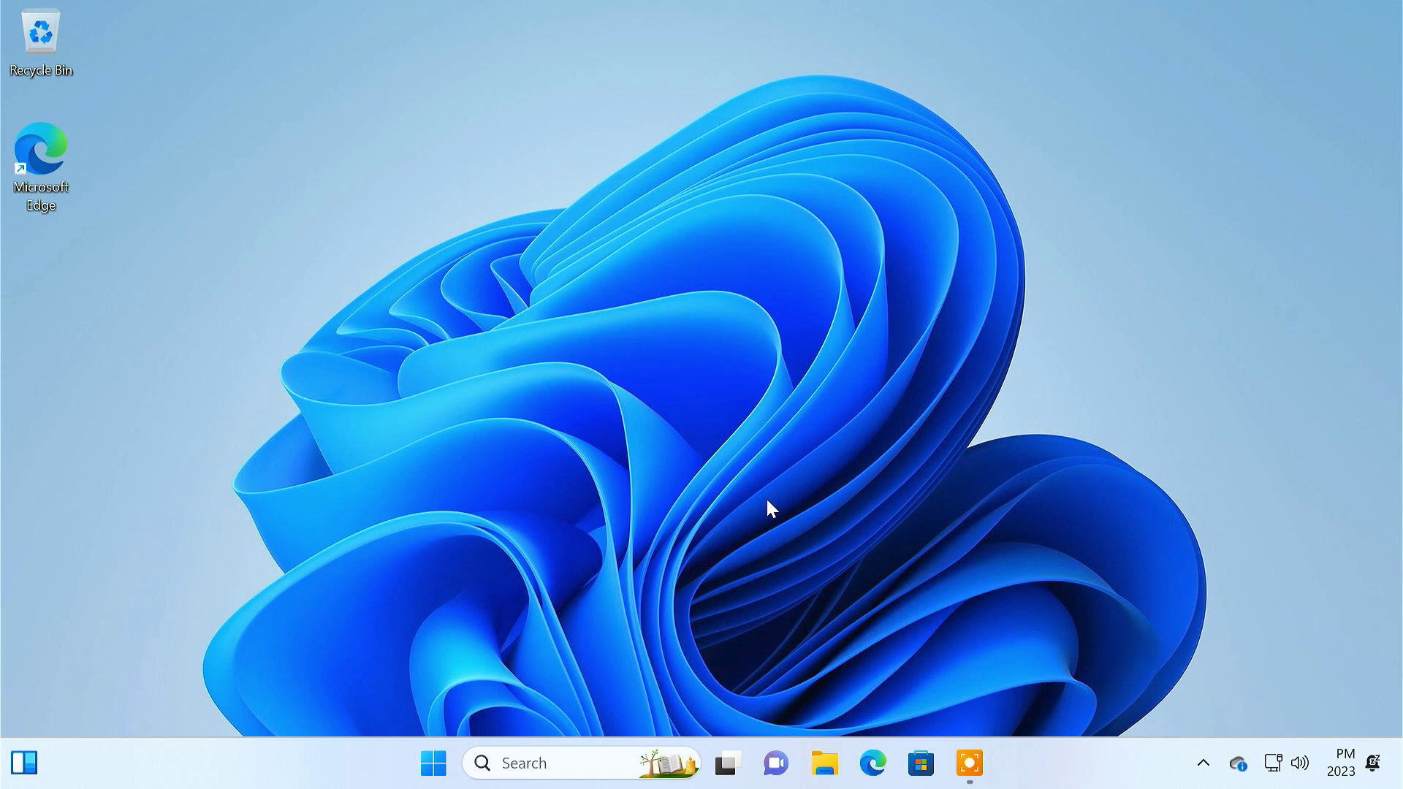
- Open Settings' Windows Update > Windows Insider Program page
{"action": "left_click", "coordinate": [446, 754]}
{"action": "left_click", "coordinate": [679, 350]}
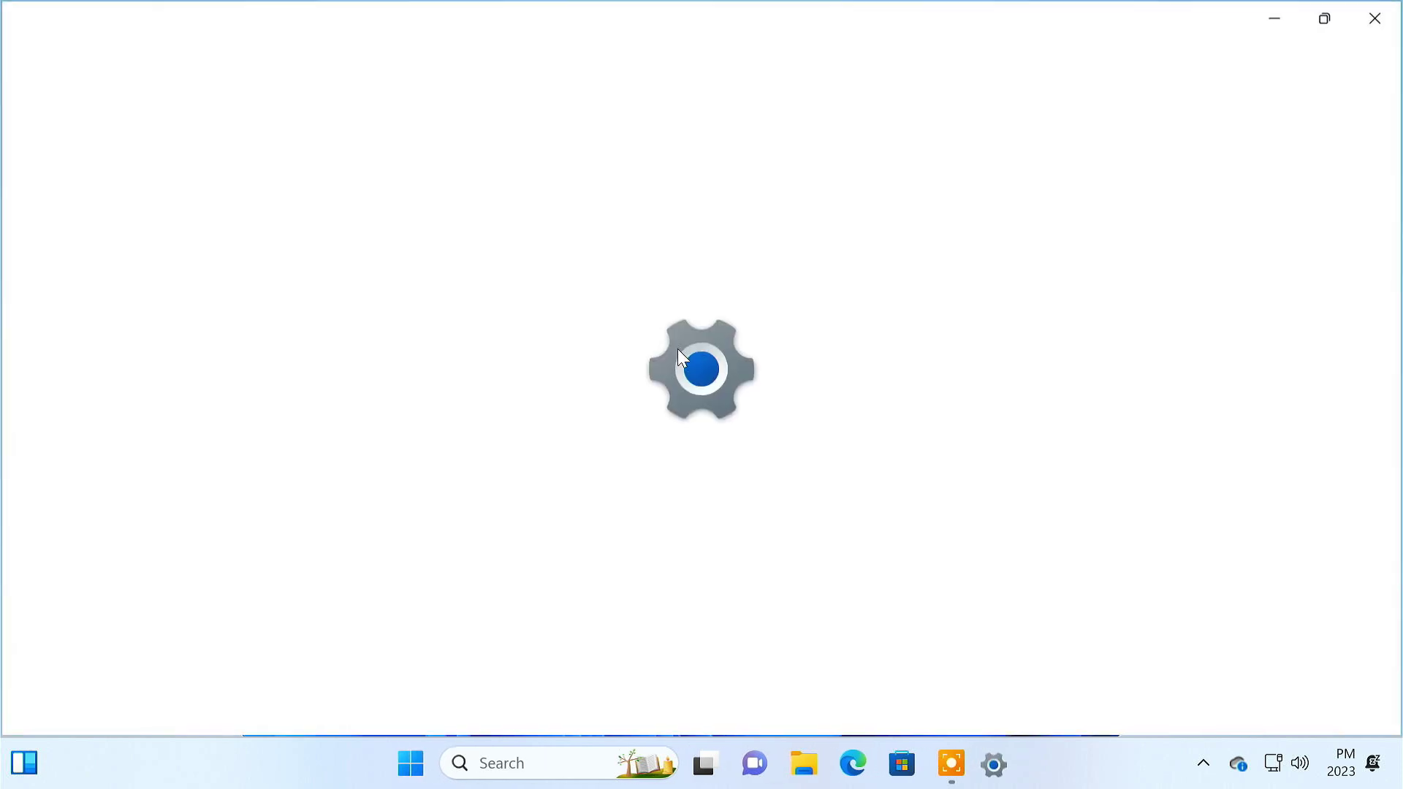
{"action": "left_click", "coordinate": [209, 673]}
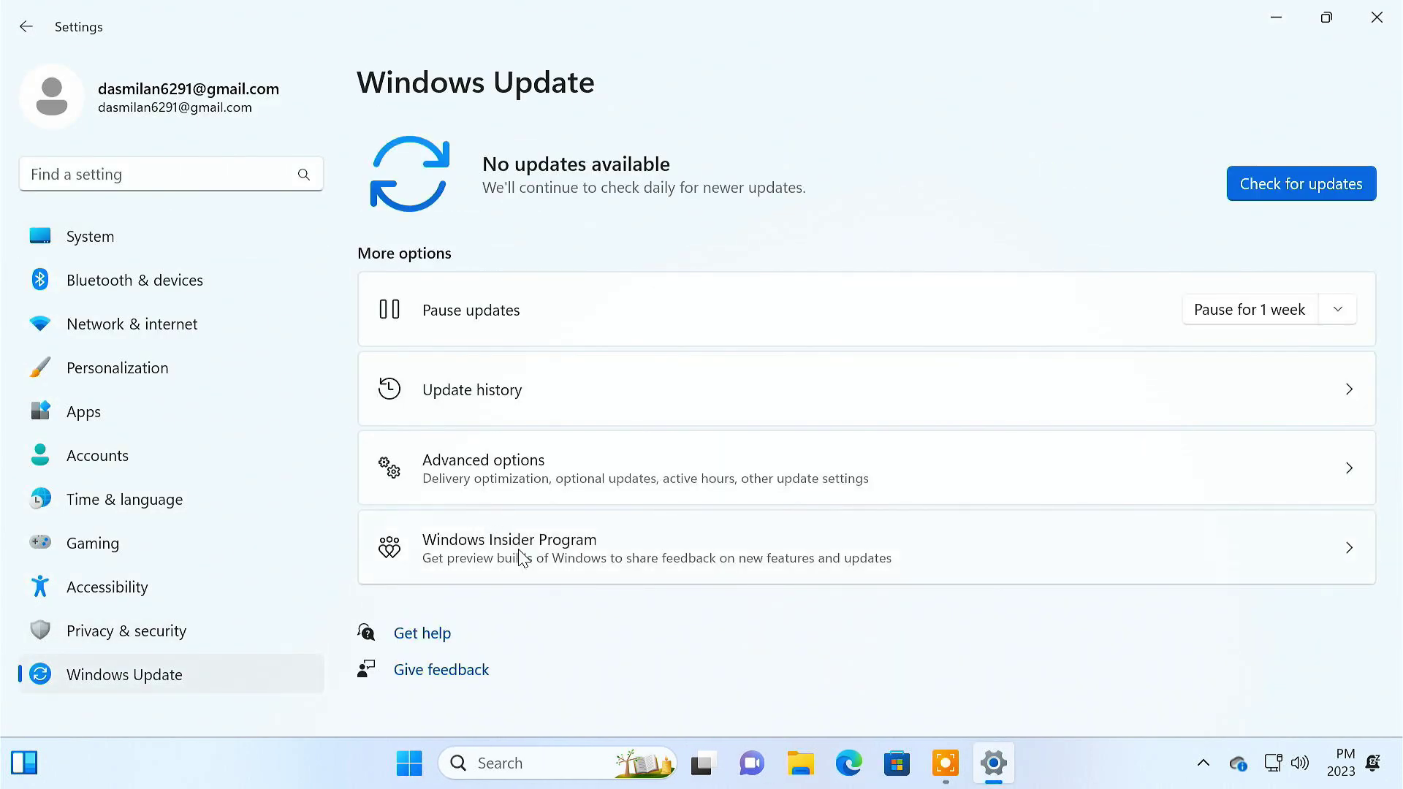
{"action": "left_click", "coordinate": [521, 557]}
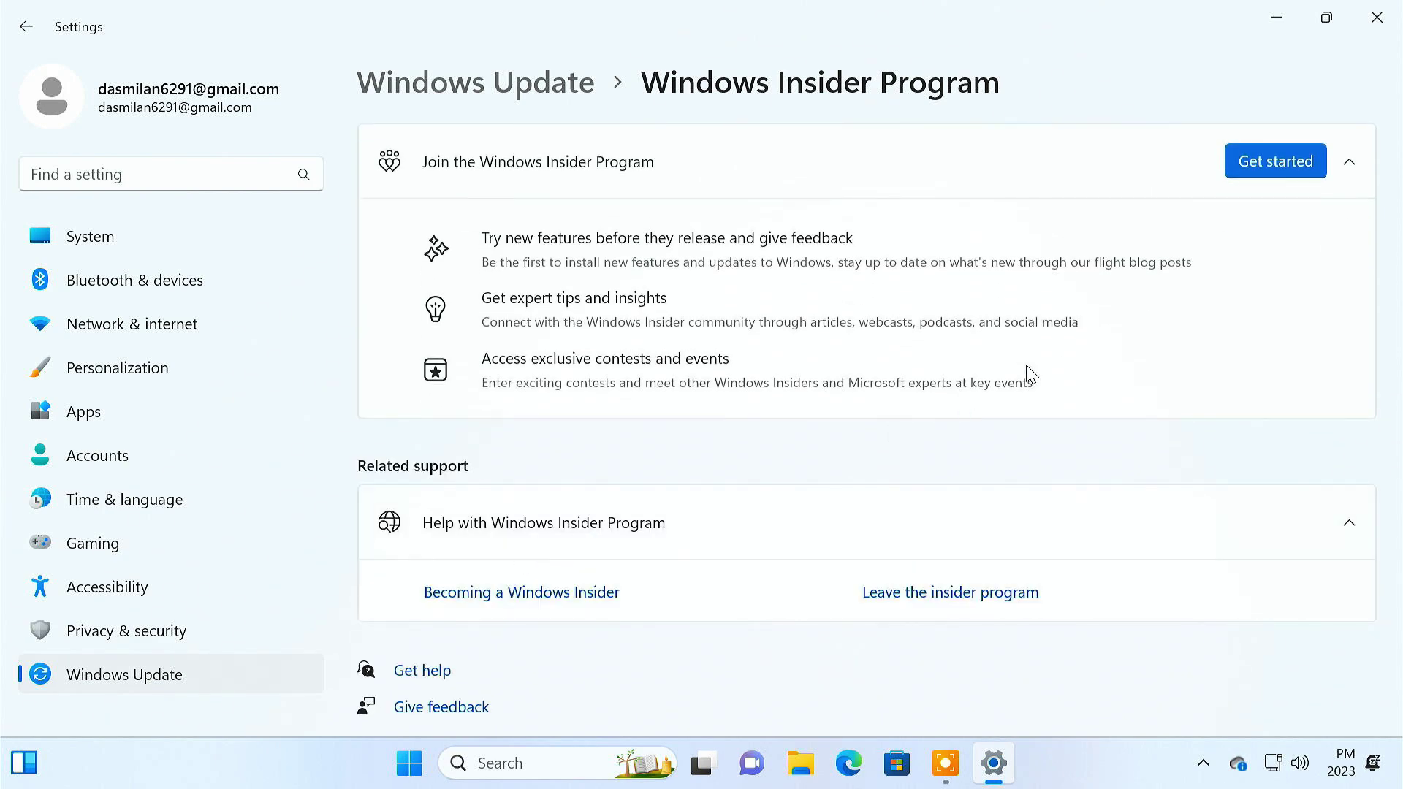
- Join the Insider Program with the linked Microsoft account on the Dev Channel, then restart
{"action": "left_click", "coordinate": [1277, 158]}
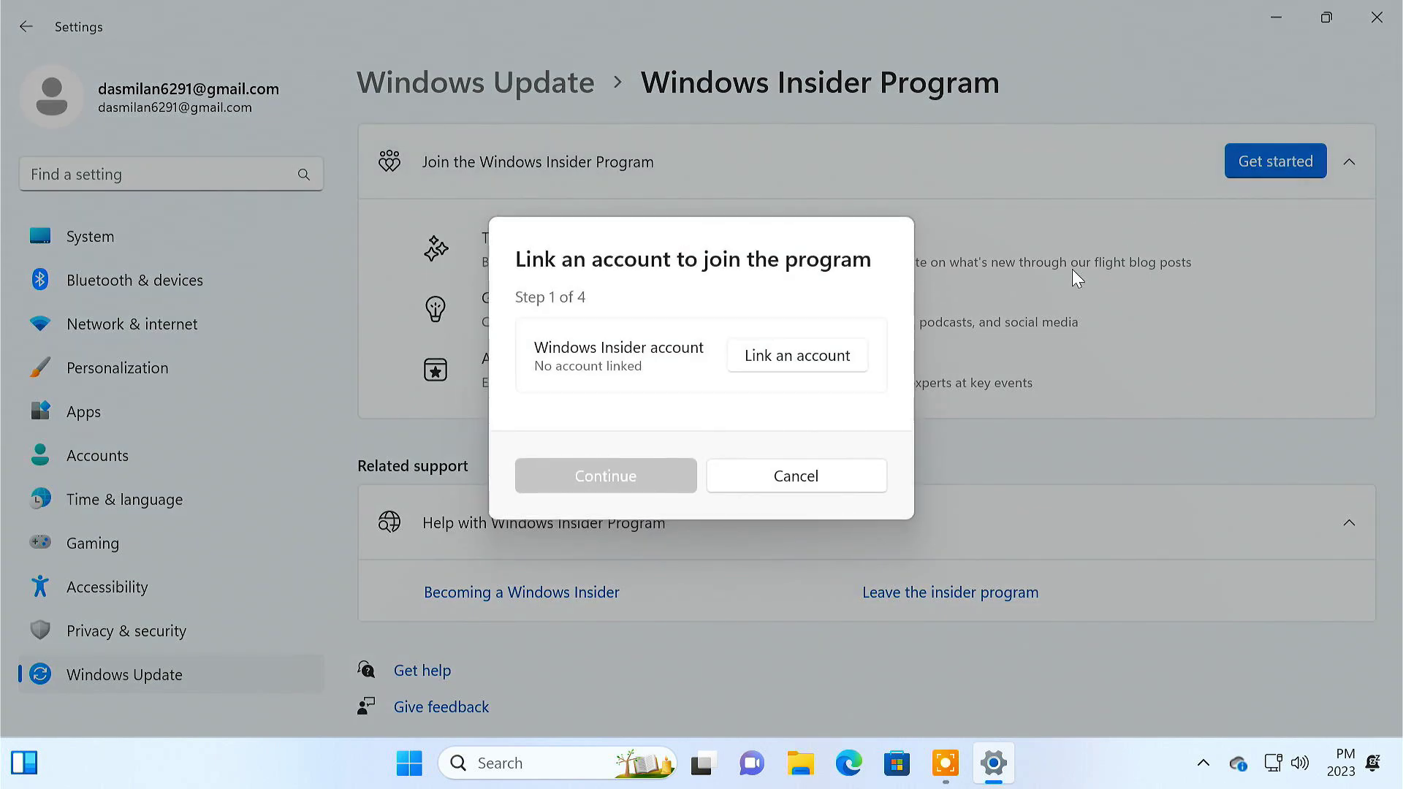
{"action": "left_click", "coordinate": [811, 355]}
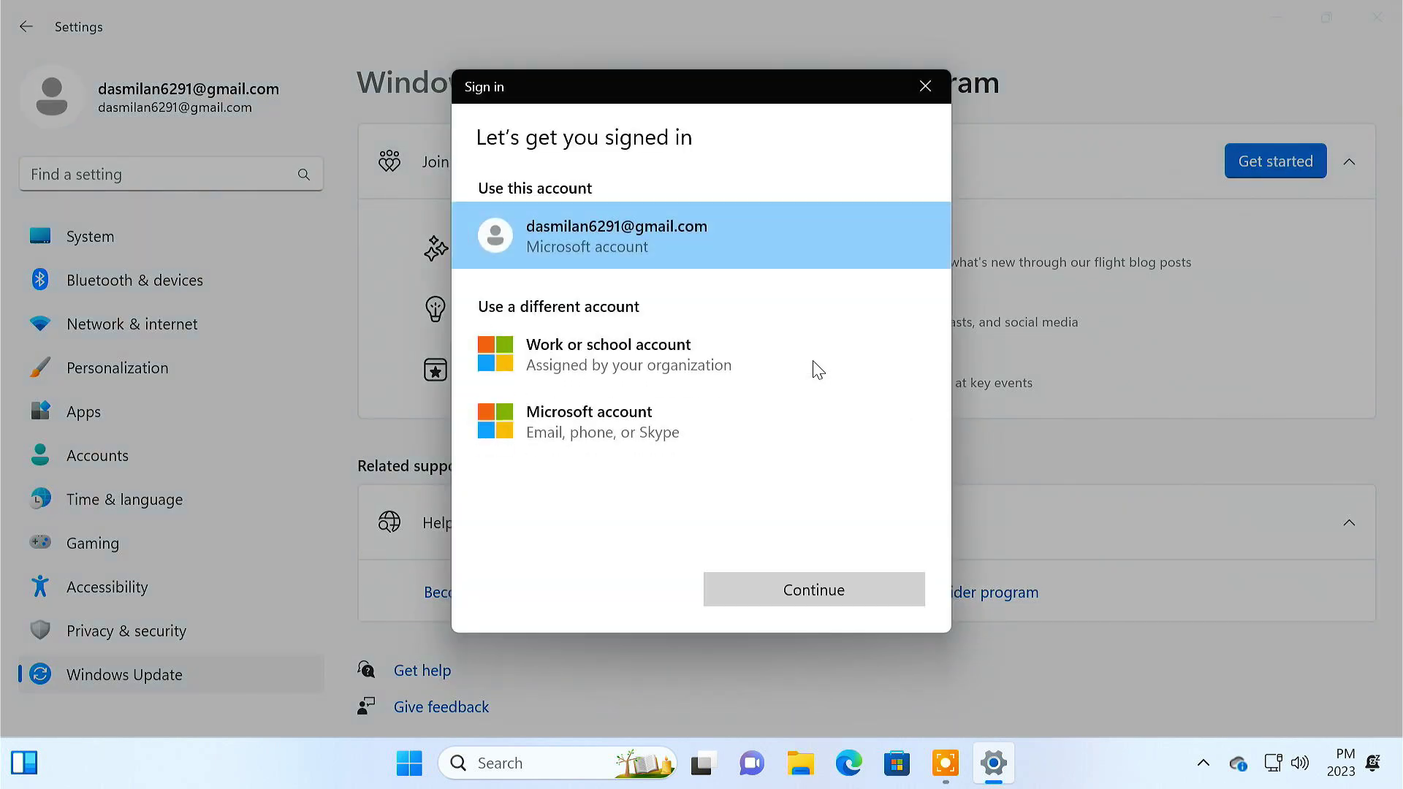
{"action": "left_click", "coordinate": [822, 588]}
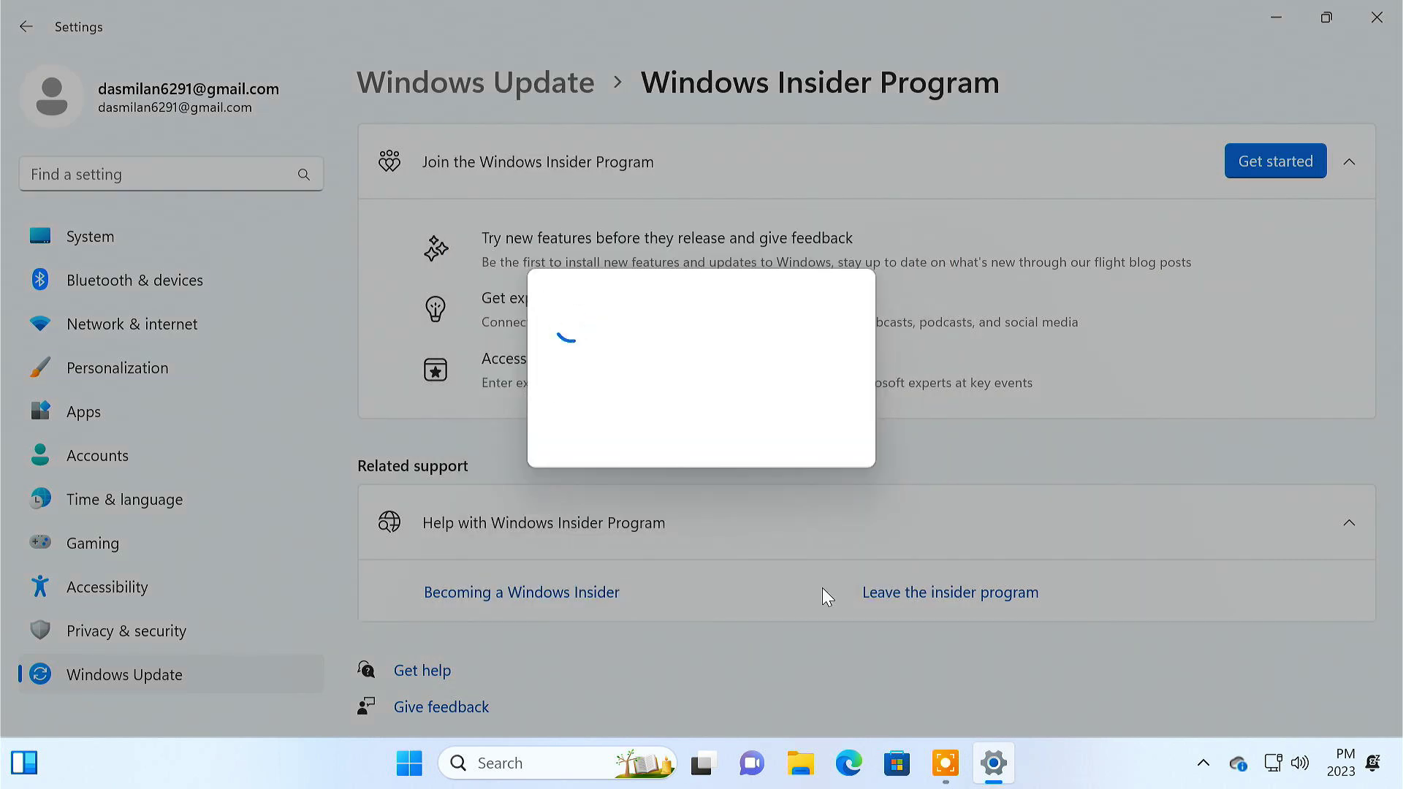
{"action": "left_click", "coordinate": [655, 520]}
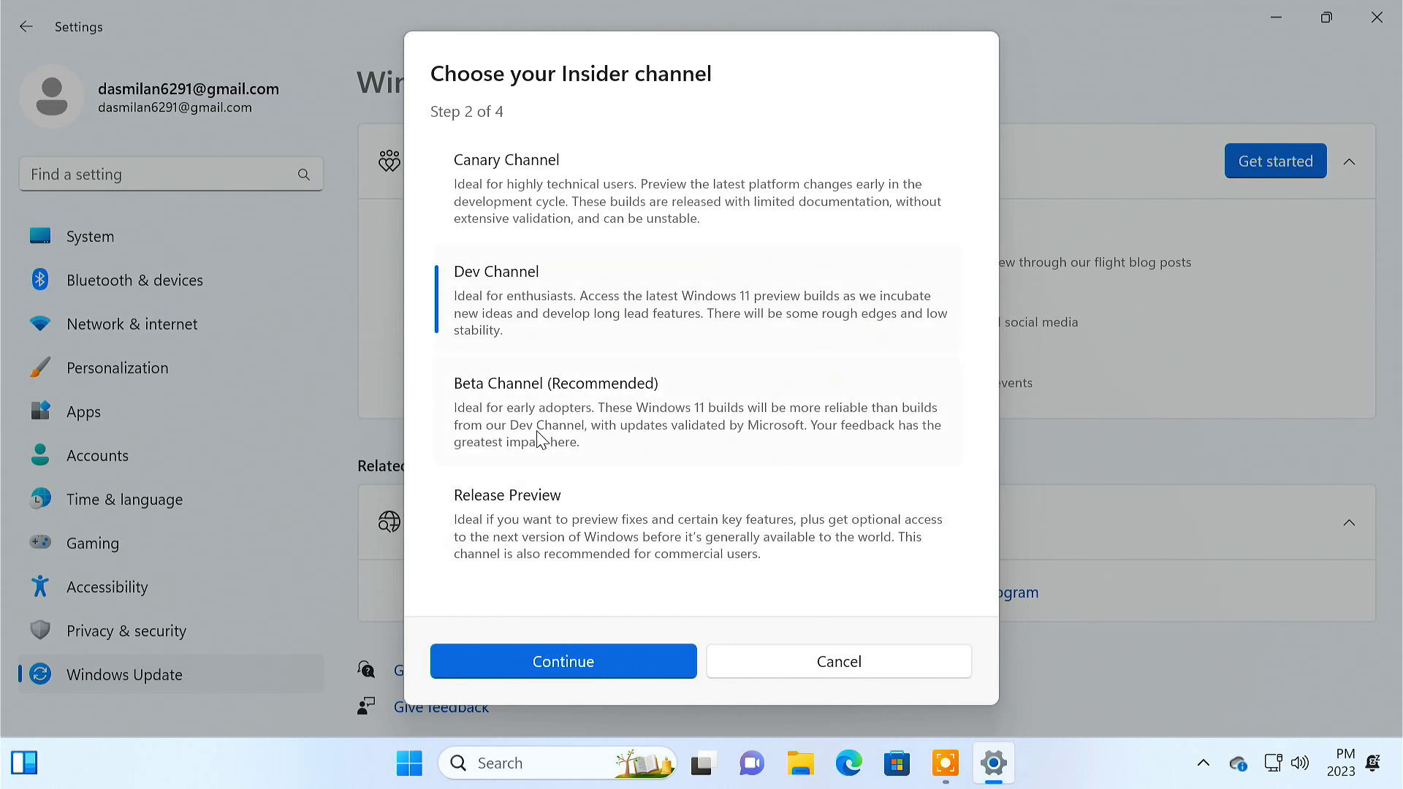
{"action": "left_click", "coordinate": [621, 663]}
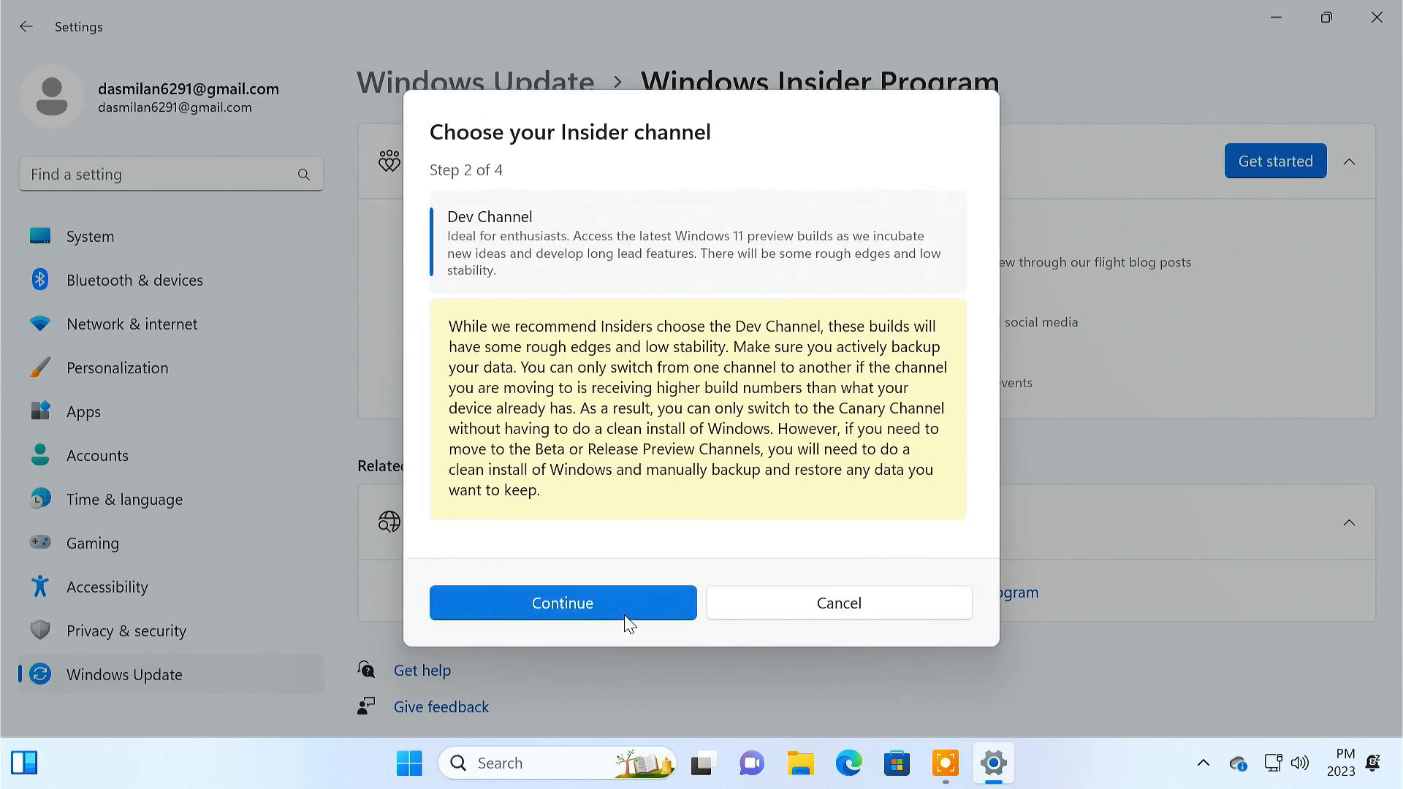
{"action": "left_click", "coordinate": [624, 602]}
{"action": "left_click", "coordinate": [611, 542]}
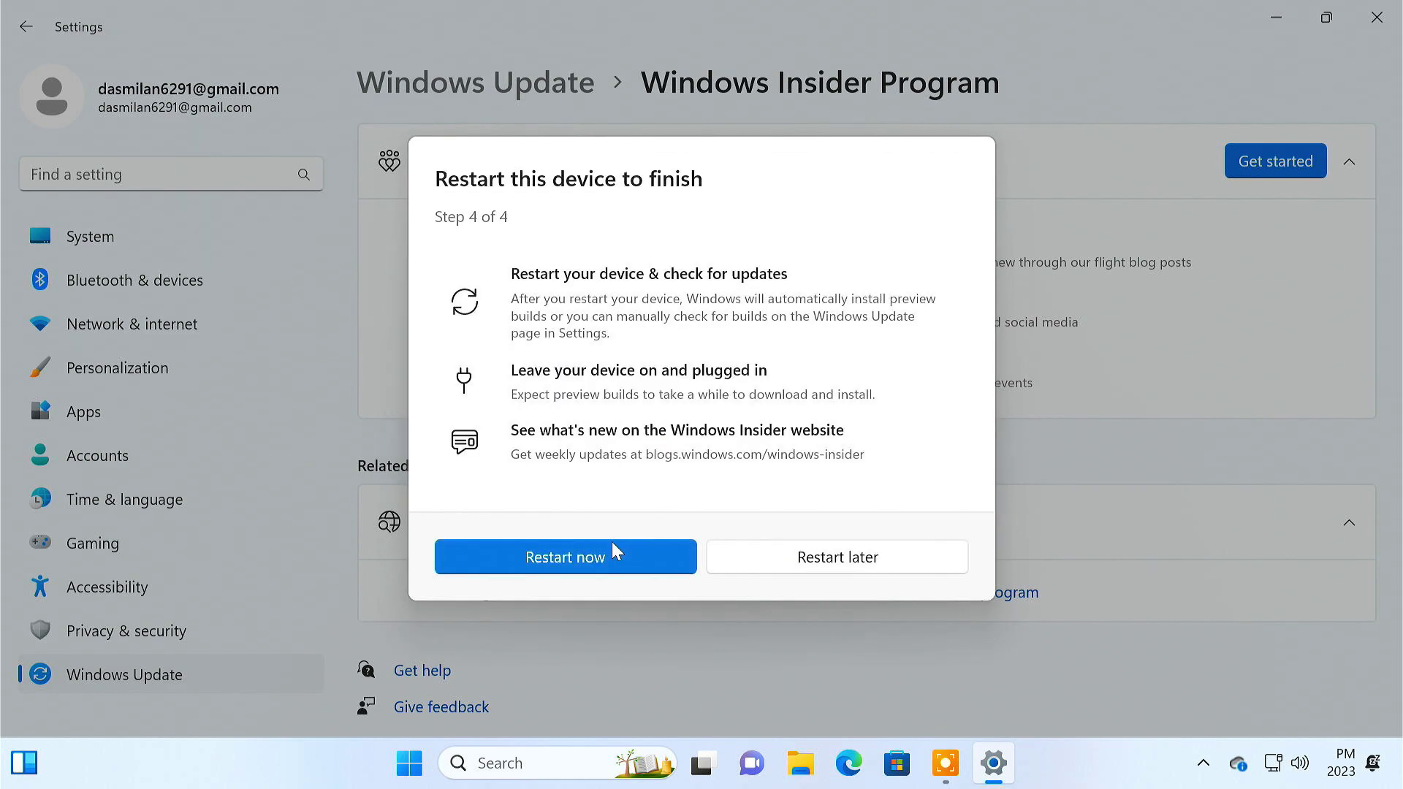
{"action": "left_click", "coordinate": [593, 569]}
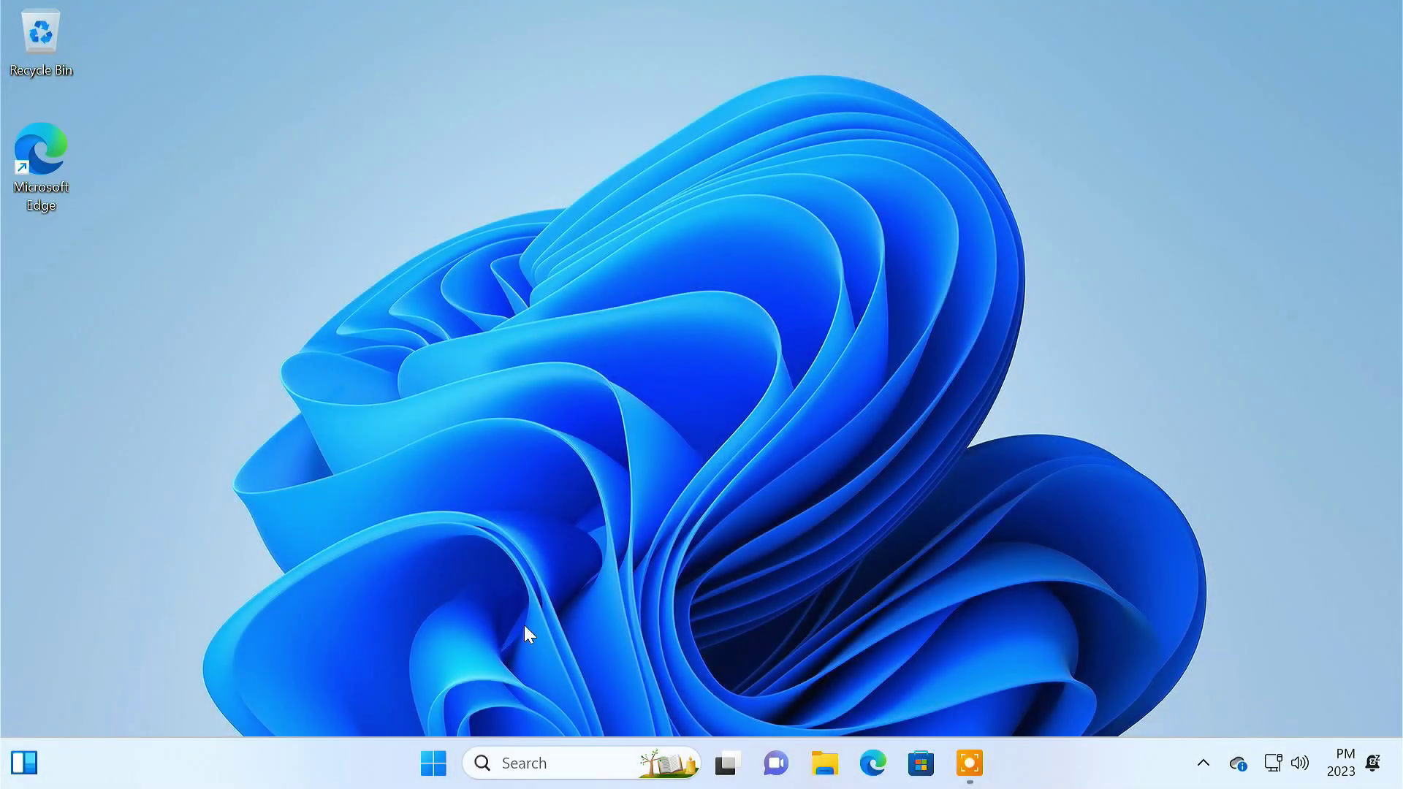
- Check for updates in Windows Update and restart to install Insider Preview 23493.1000
{"action": "left_click", "coordinate": [433, 763]}
{"action": "left_click", "coordinate": [663, 352]}
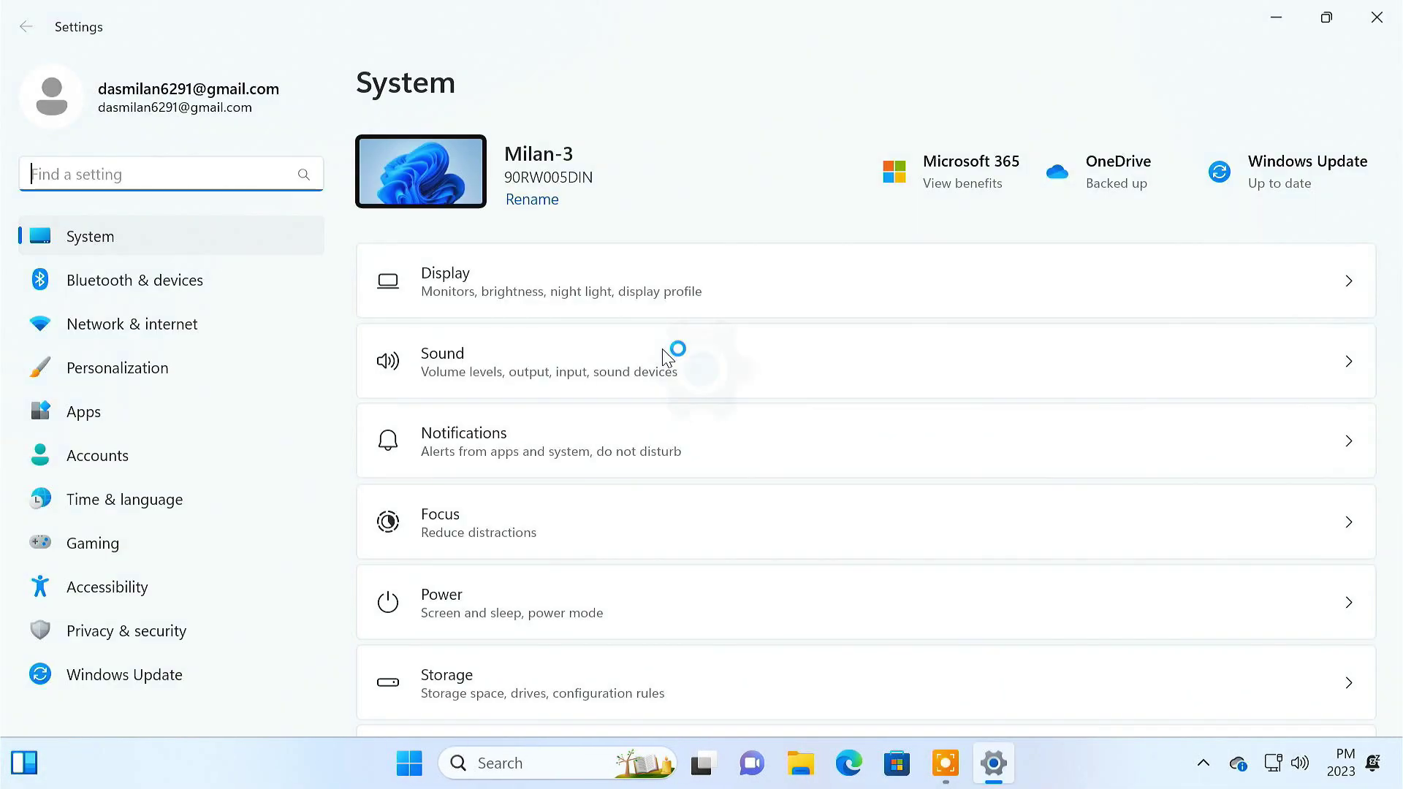
{"action": "left_click", "coordinate": [167, 676]}
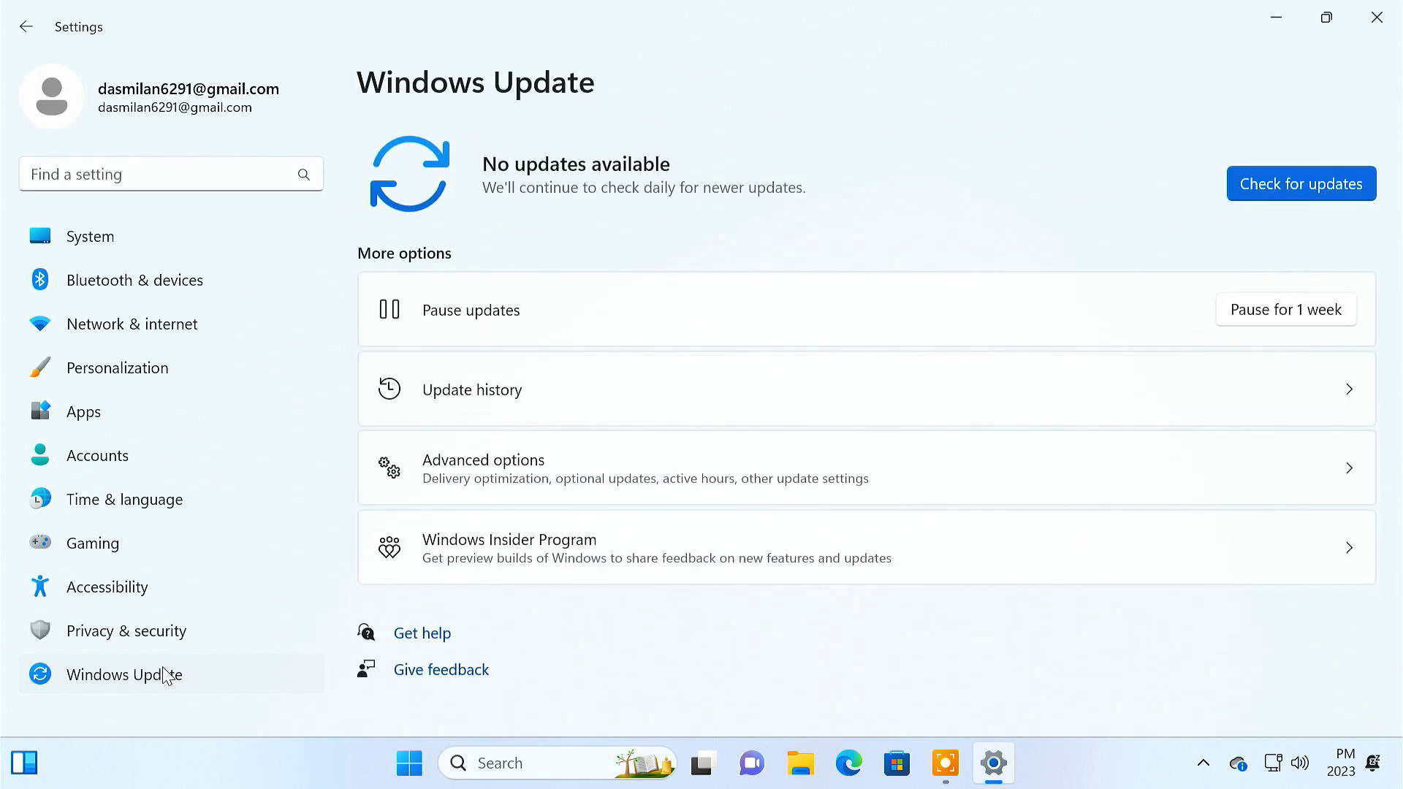
{"action": "left_click", "coordinate": [1283, 193]}
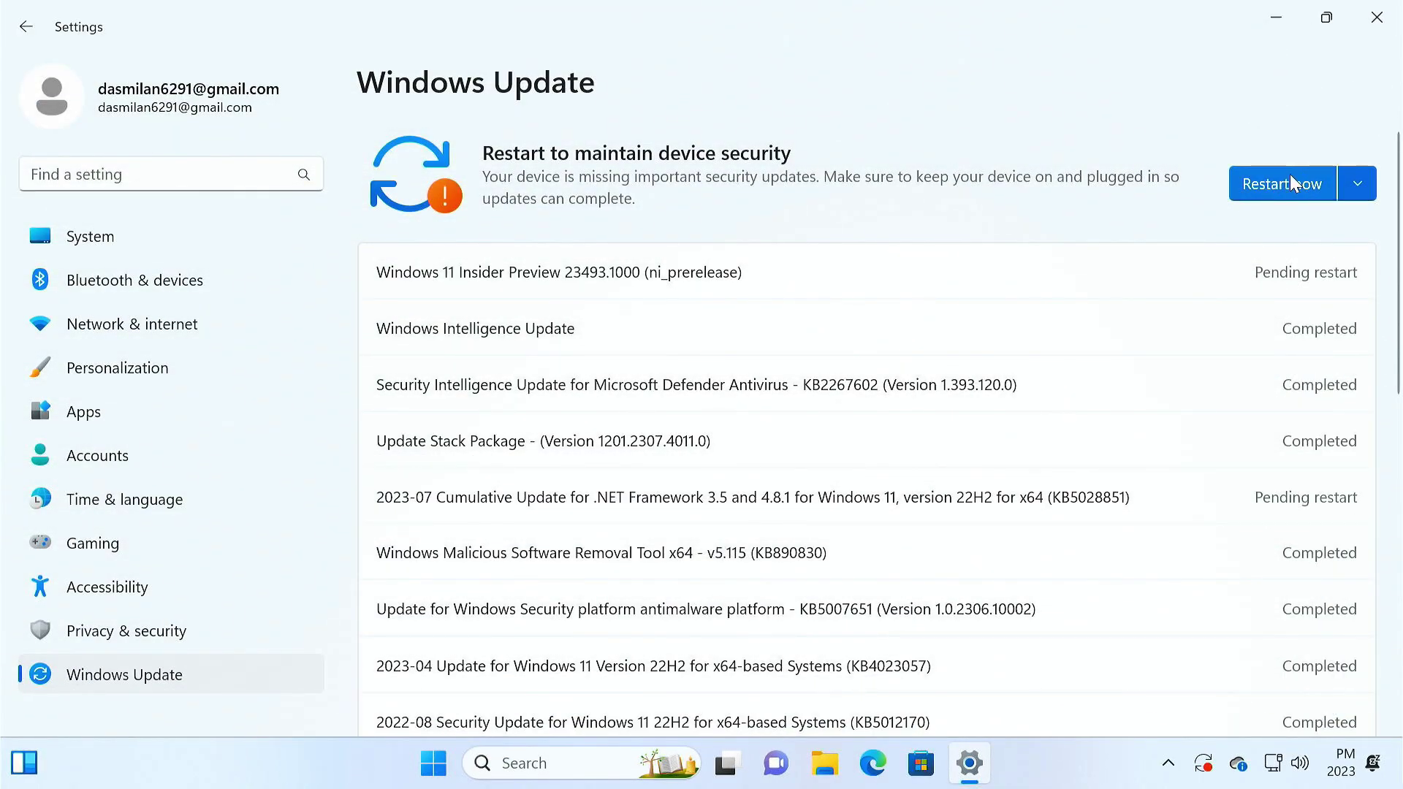
{"action": "left_click", "coordinate": [1278, 180]}
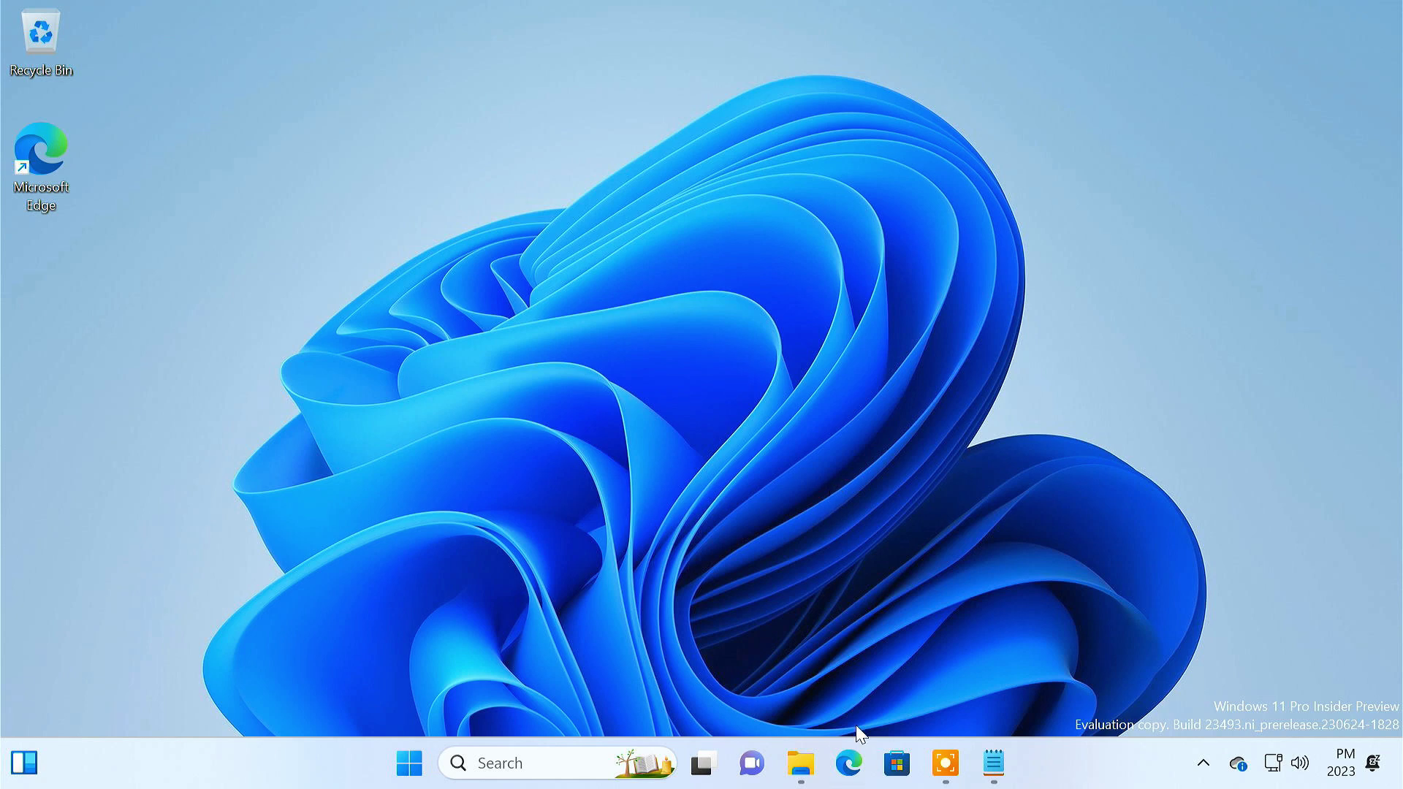
- Go to the ViVeTool-GUI GitHub page in Edge and open its Version 1.6.2 release
{"action": "left_click", "coordinate": [855, 764]}
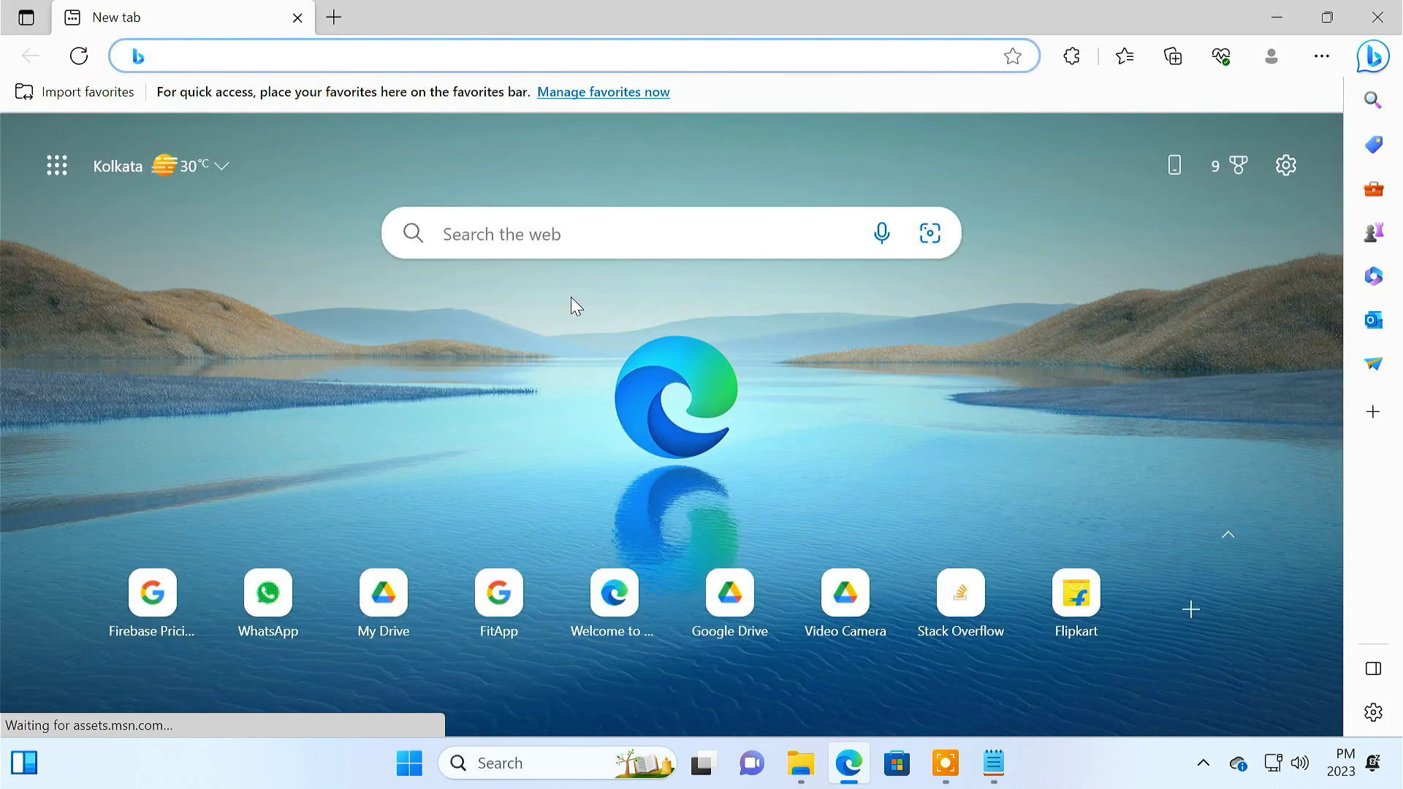
{"action": "type", "text": "https://github.com/PeterStrick/ViVeTool-GUI"}
{"action": "key", "text": "Return"}
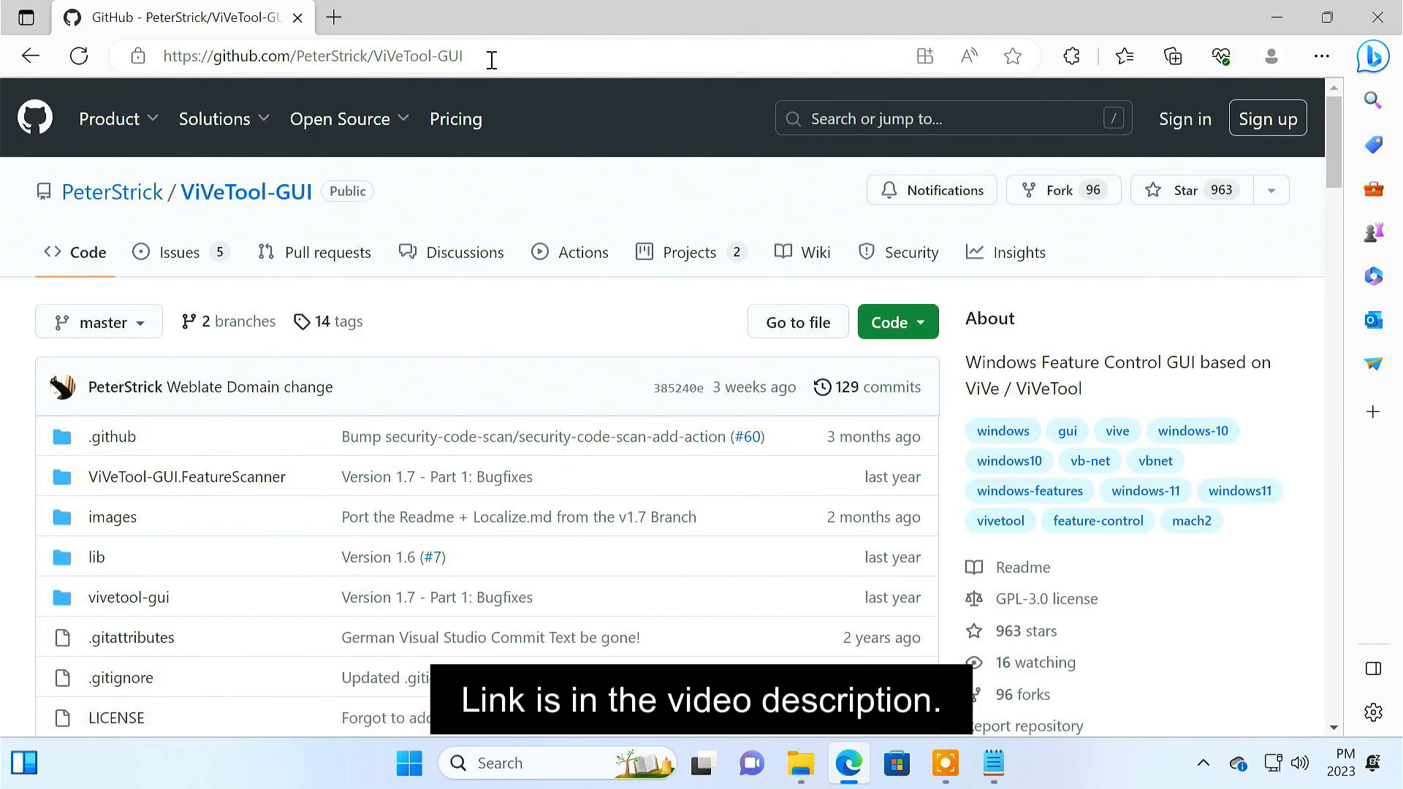
{"action": "scroll", "coordinate": [1215, 580], "scroll_direction": "down", "scroll_amount": 4}
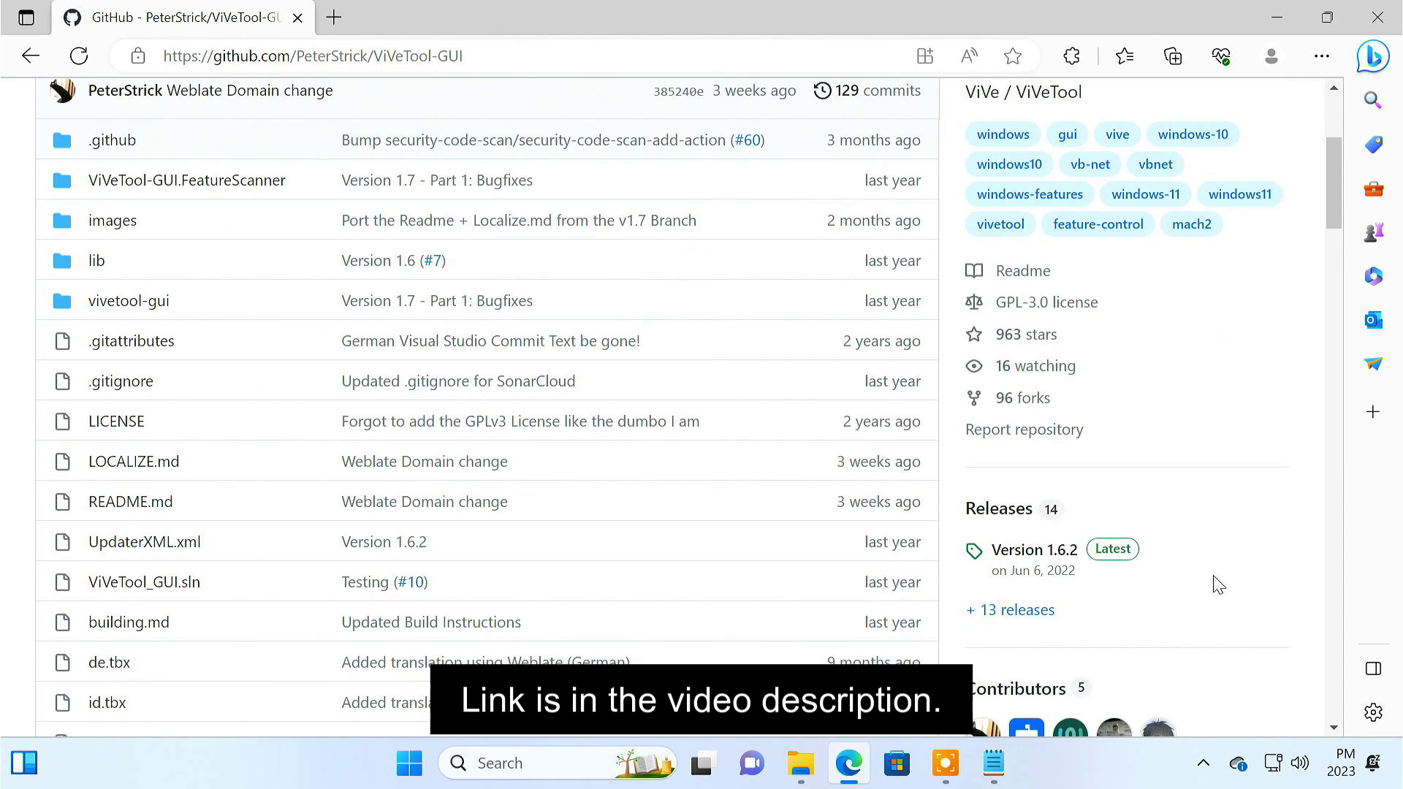
{"action": "left_click", "coordinate": [1038, 561]}
{"action": "scroll", "coordinate": [1038, 565], "scroll_direction": "down", "scroll_amount": 10}
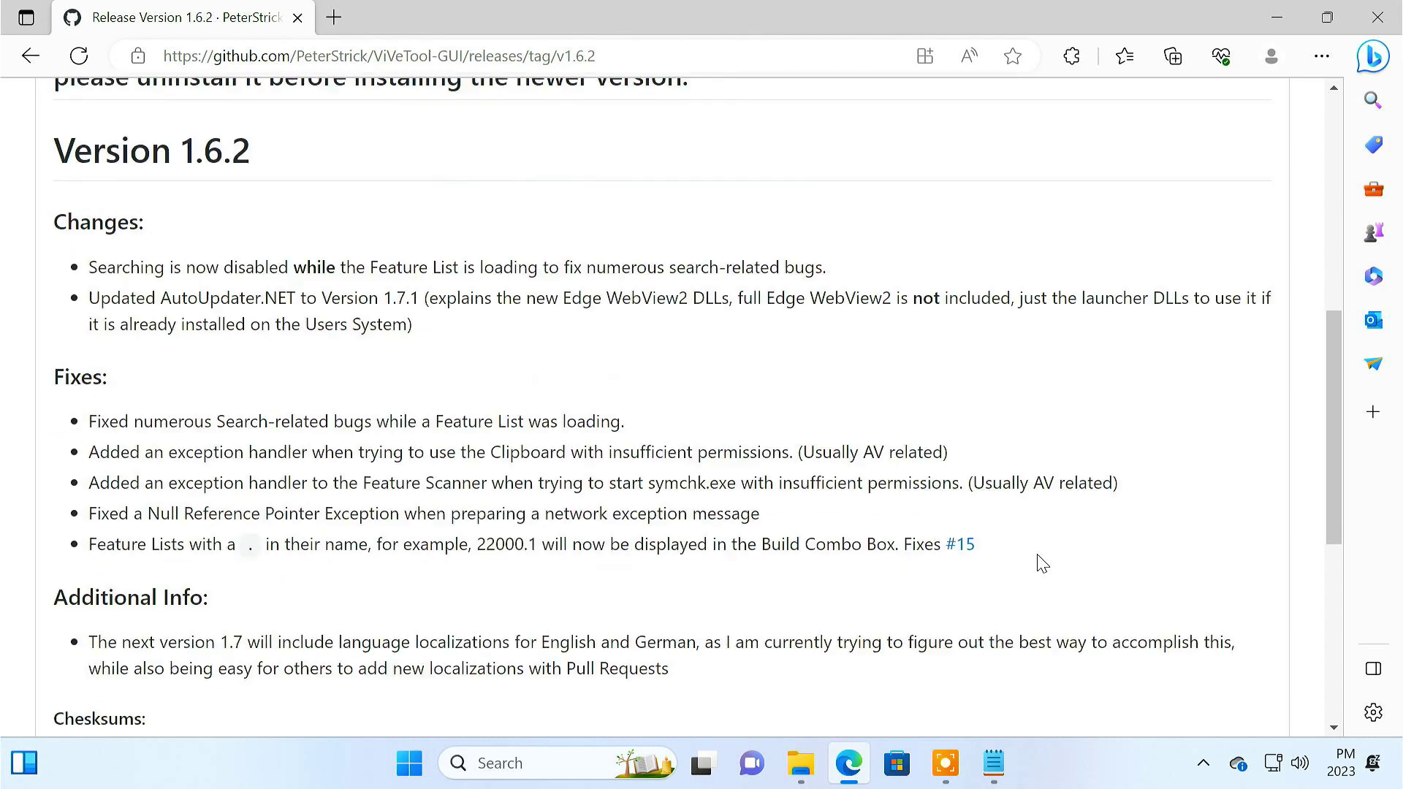
{"action": "scroll", "coordinate": [1038, 565], "scroll_direction": "down", "scroll_amount": 2}
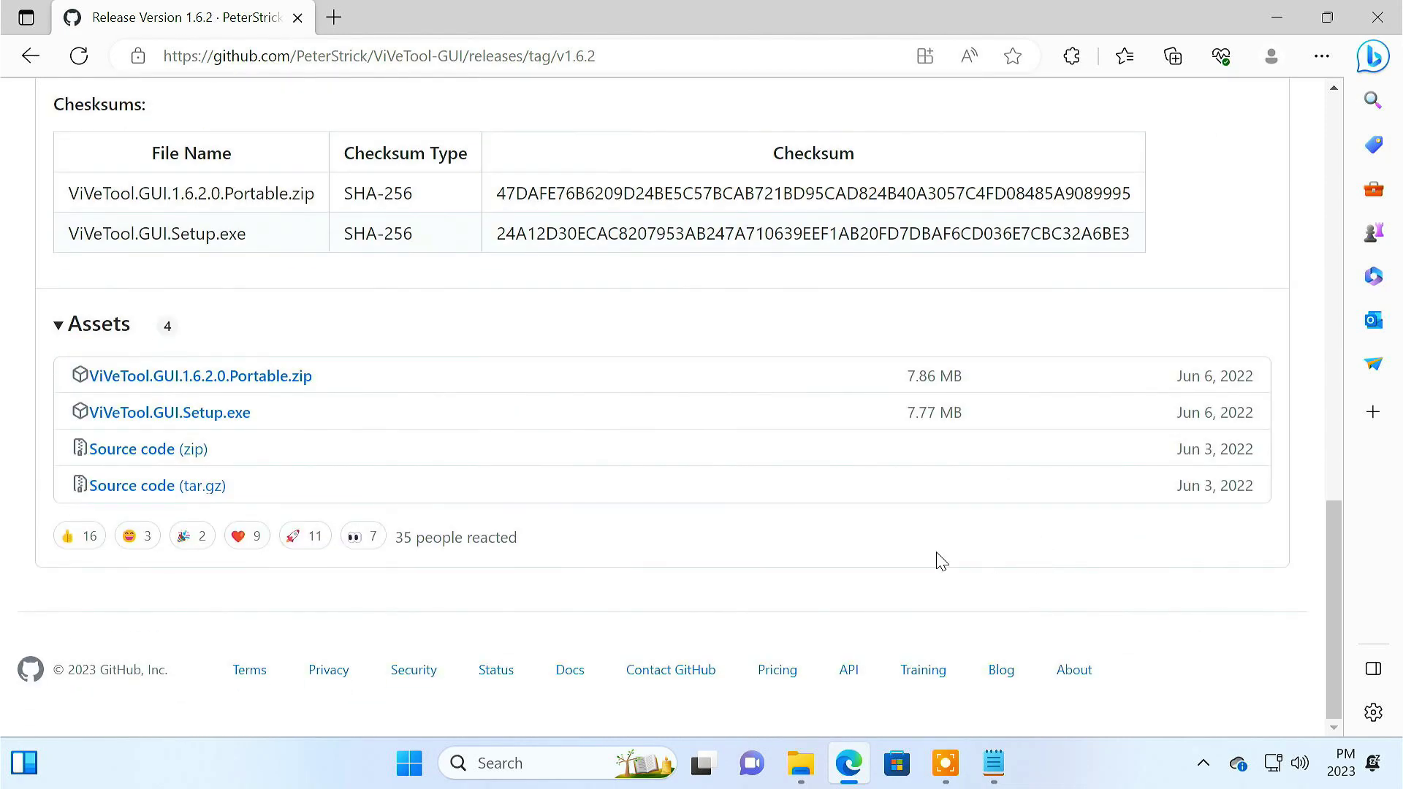
- Download ViVeTool.GUI.Setup.exe, run it, and approve the User Account Control prompt
{"action": "left_click", "coordinate": [233, 416]}
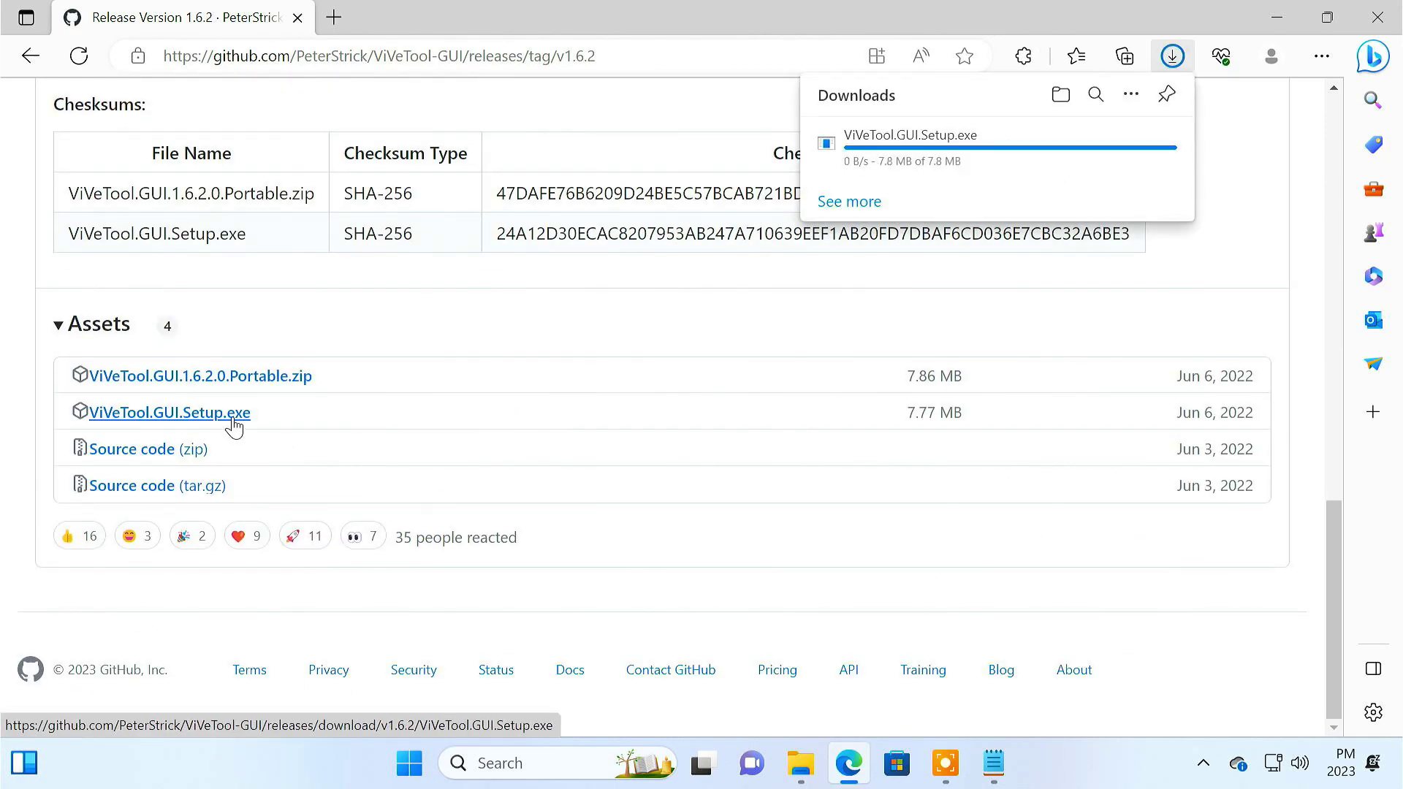
{"action": "left_click", "coordinate": [866, 153]}
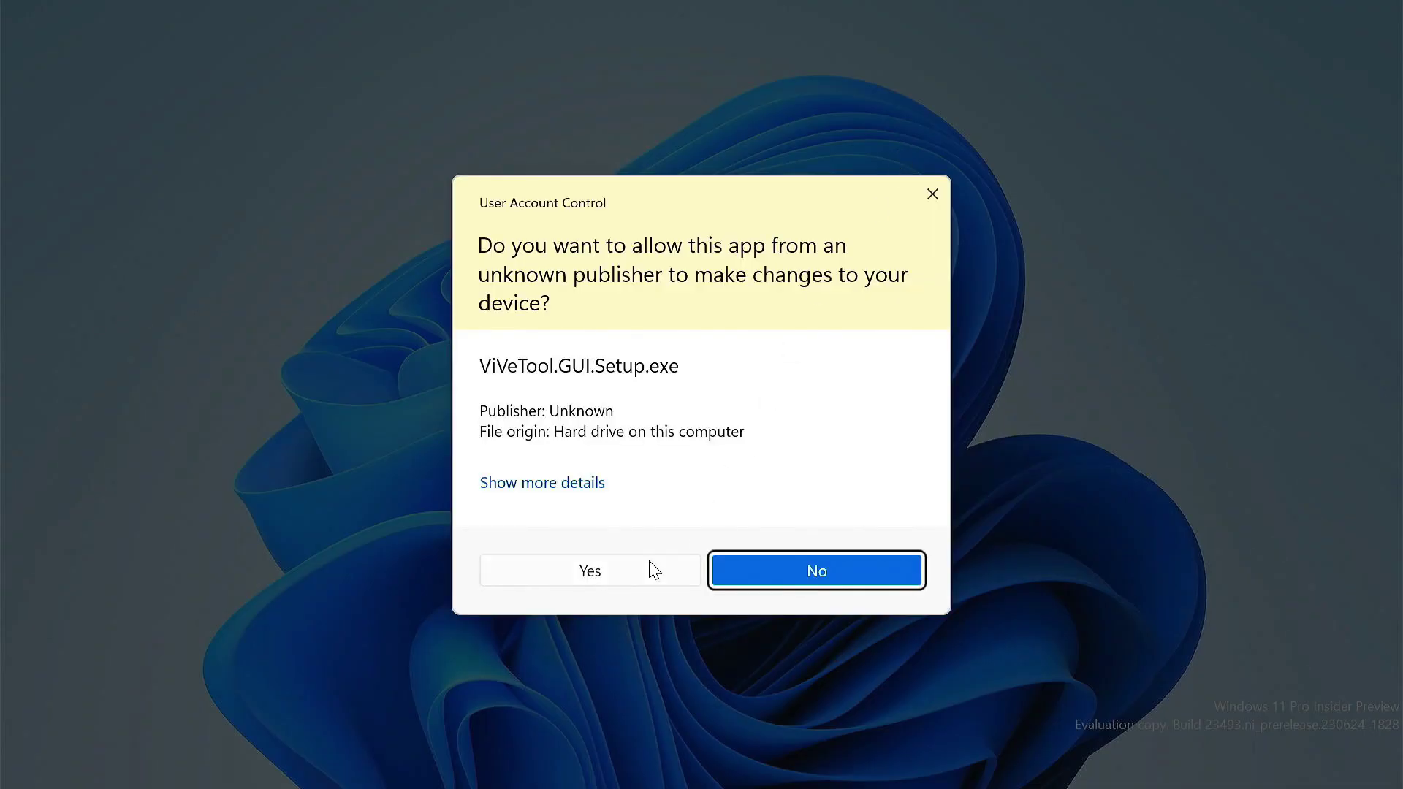
{"action": "left_click", "coordinate": [653, 571]}
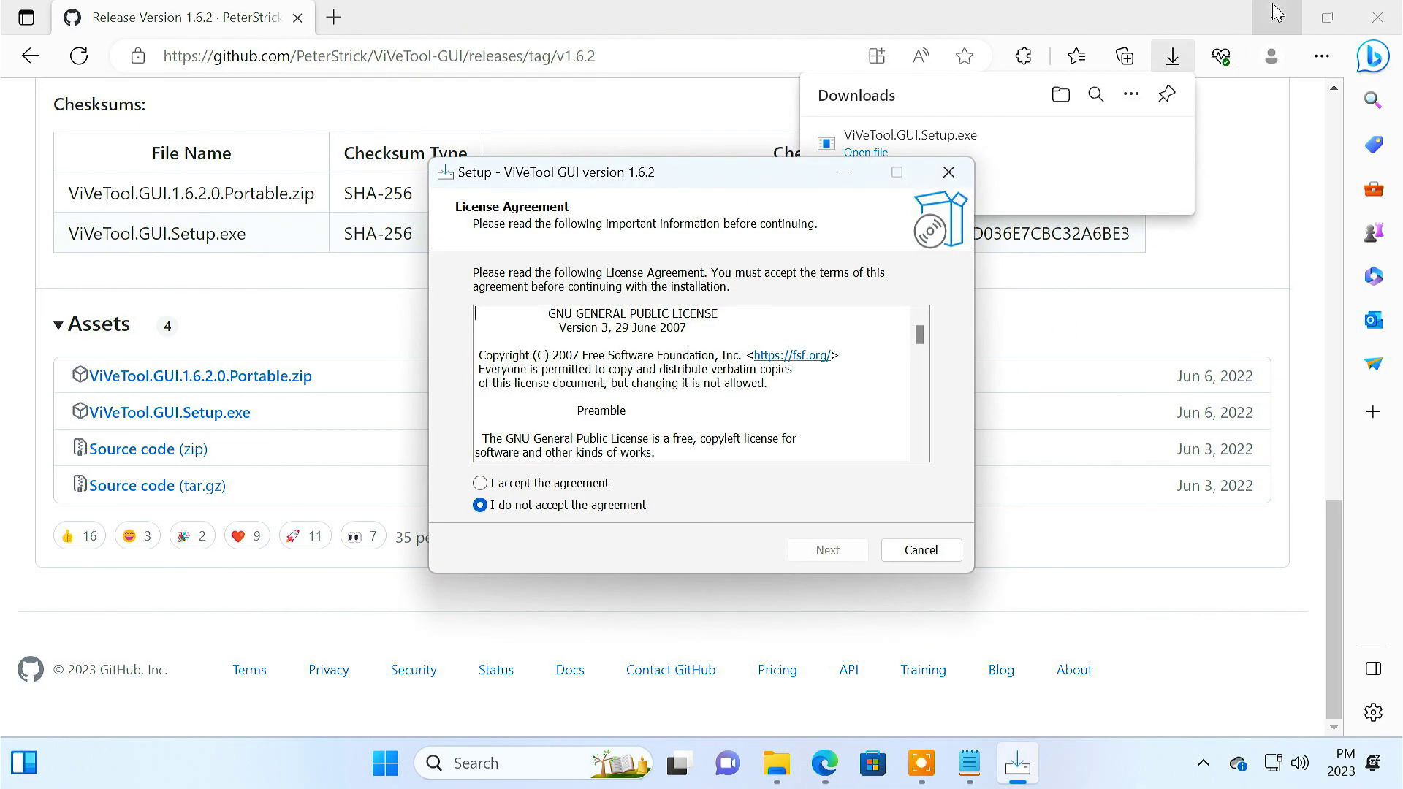
- Accept the license, install ViVeTool GUI 1.6.2 with all default options, and launch it
{"action": "left_click", "coordinate": [1277, 12]}
{"action": "left_click", "coordinate": [573, 485]}
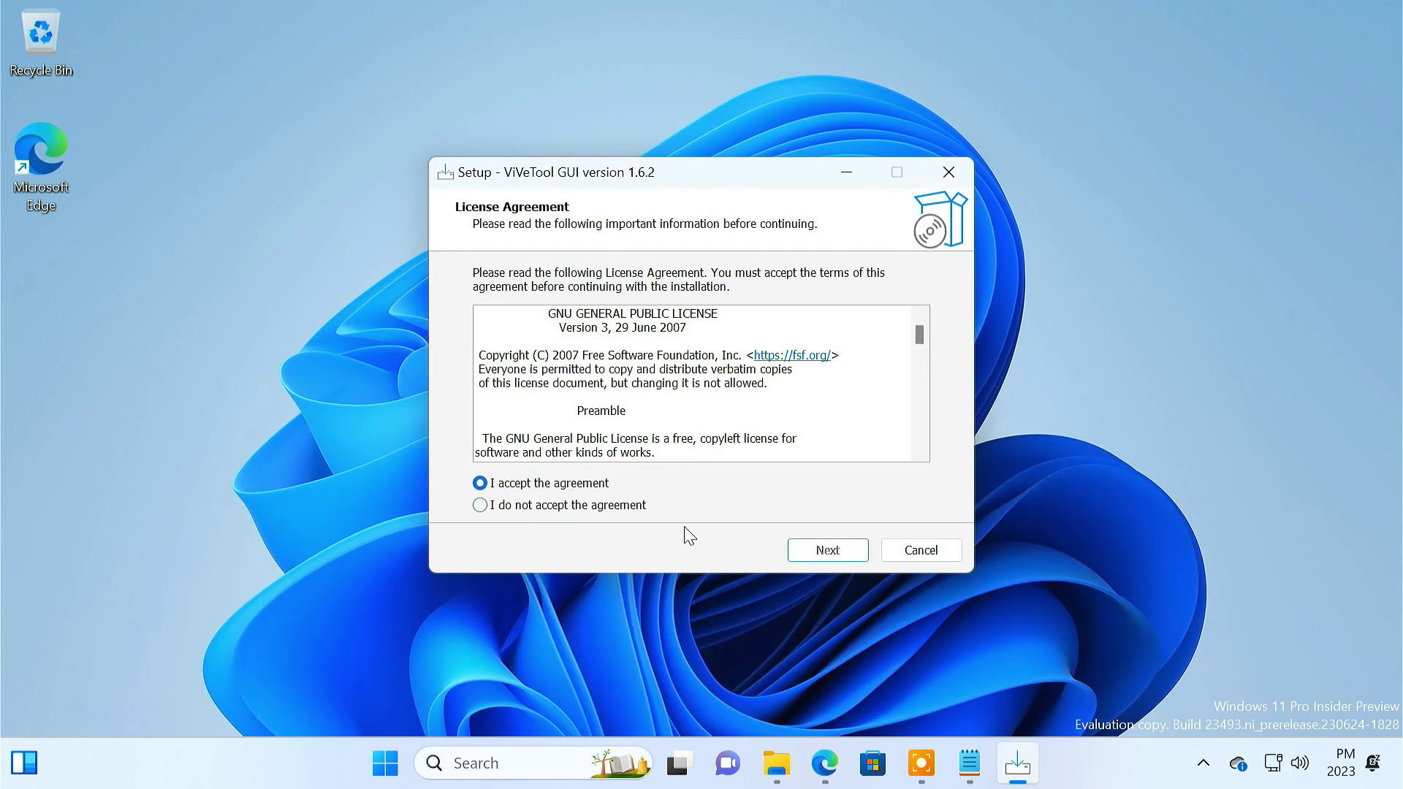
{"action": "left_click", "coordinate": [830, 550]}
{"action": "left_click", "coordinate": [830, 551]}
{"action": "left_click", "coordinate": [828, 550]}
{"action": "left_click", "coordinate": [828, 550]}
{"action": "left_click", "coordinate": [828, 550]}
{"action": "left_click", "coordinate": [828, 550]}
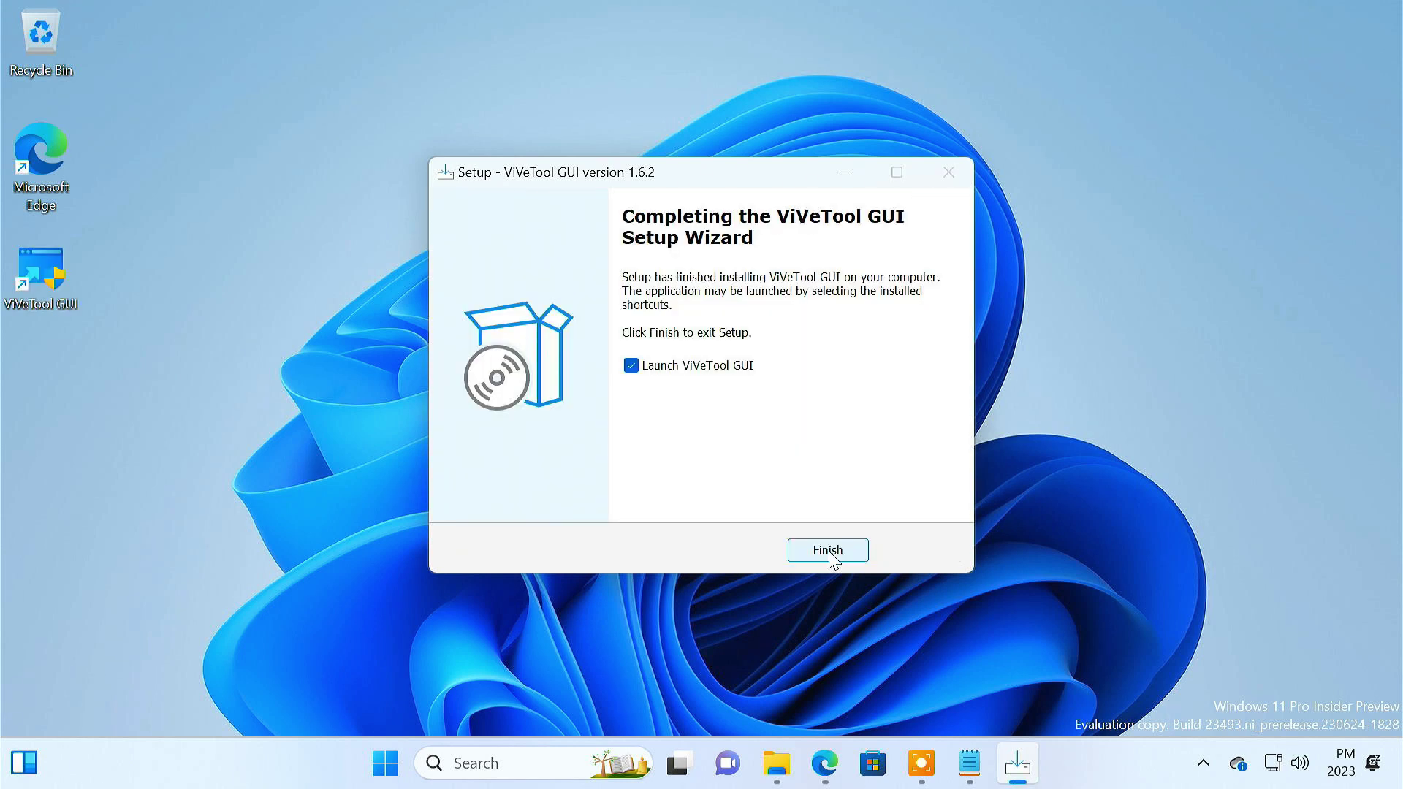
{"action": "left_click", "coordinate": [830, 553]}
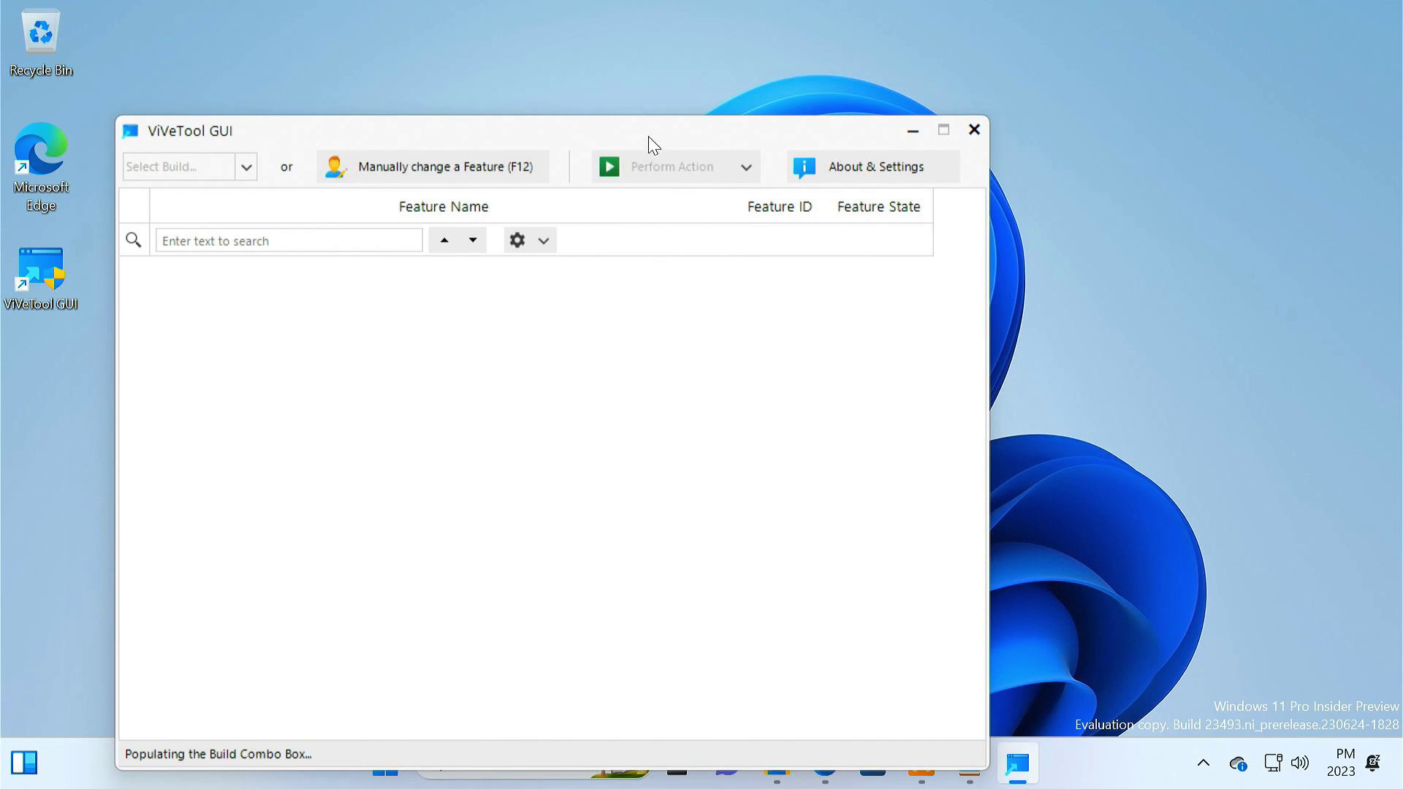
- Move the ViVeTool GUI window up, view builds 25393.1 down to 25295, and open Start
{"action": "left_click_drag", "start_coordinate": [654, 144], "coordinate": [775, 59]}
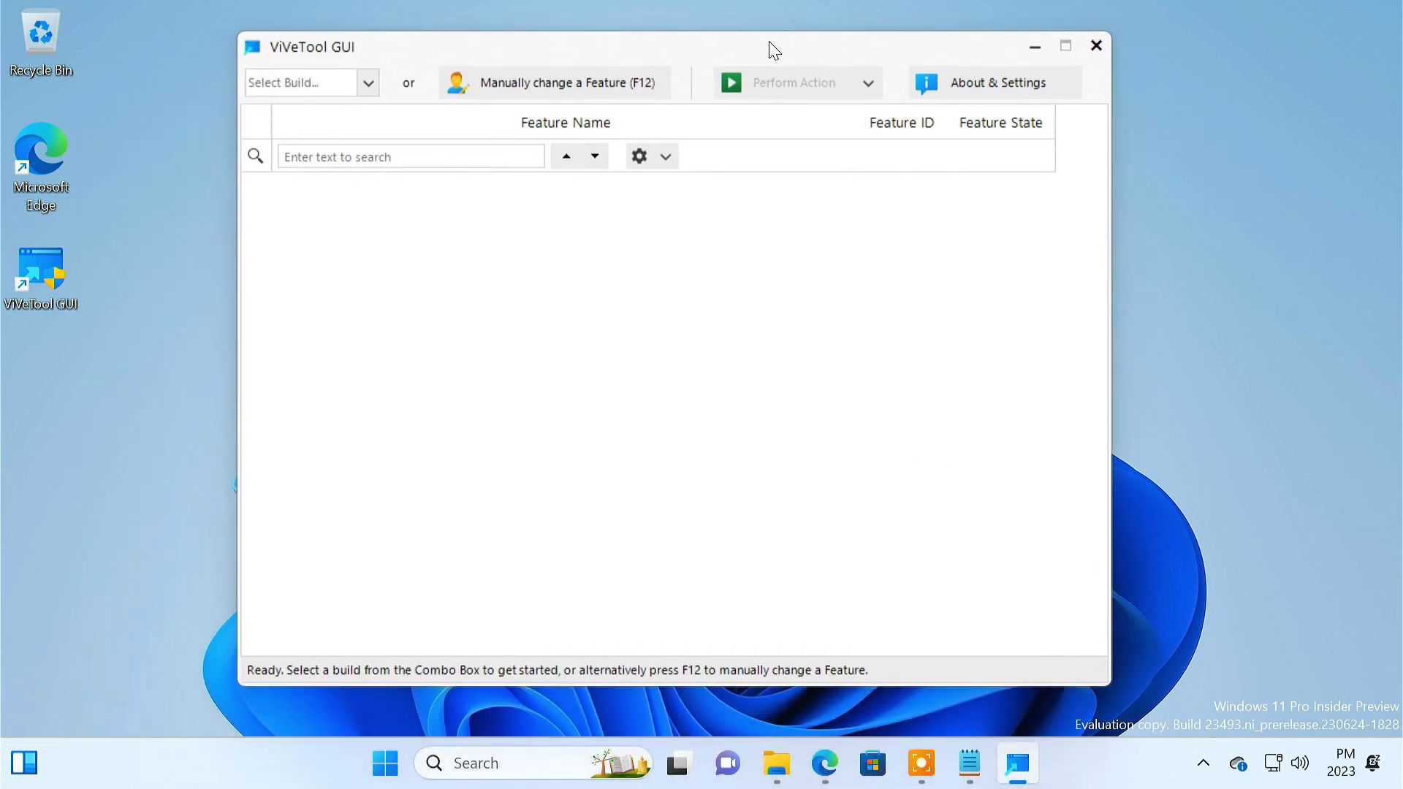
{"action": "left_click", "coordinate": [368, 85]}
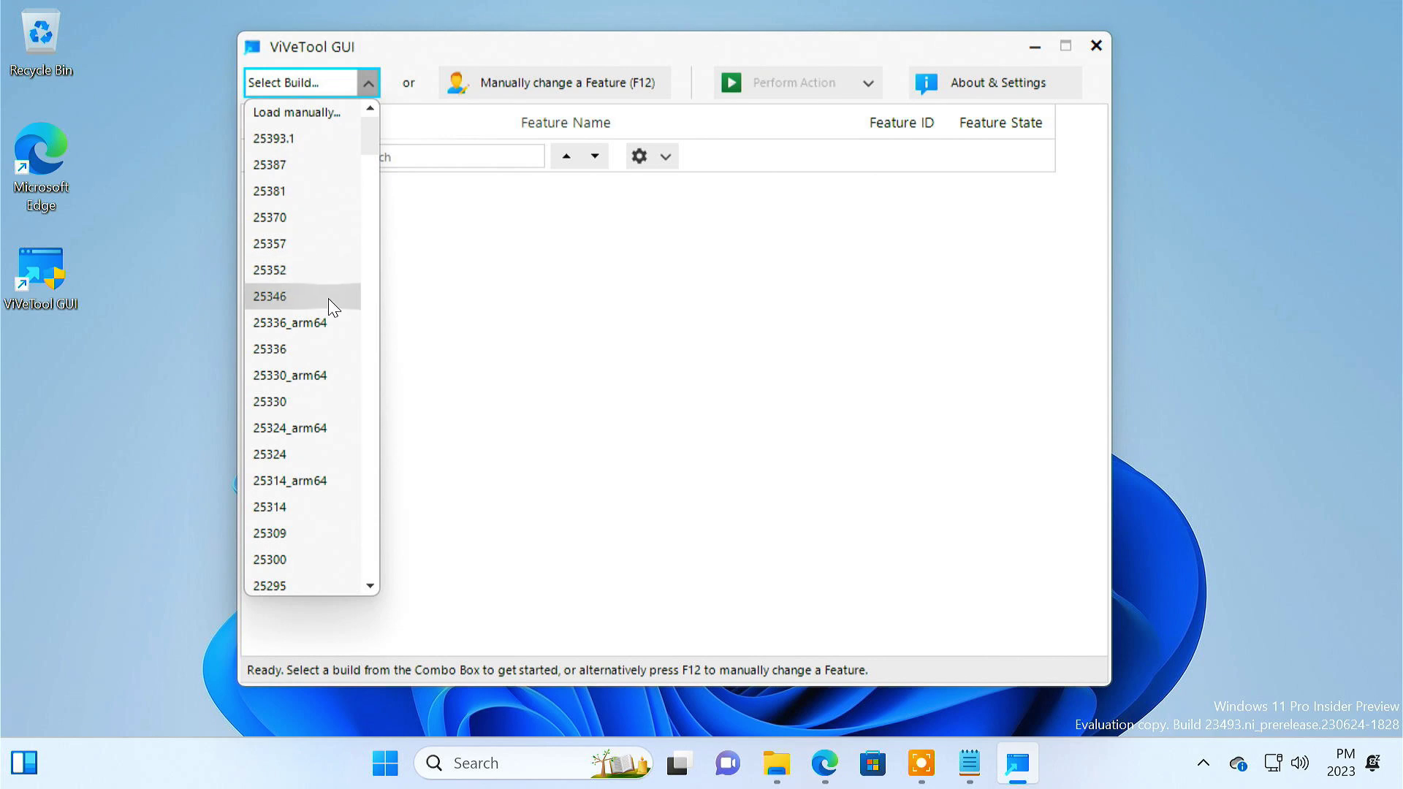
{"action": "left_click", "coordinate": [385, 763]}
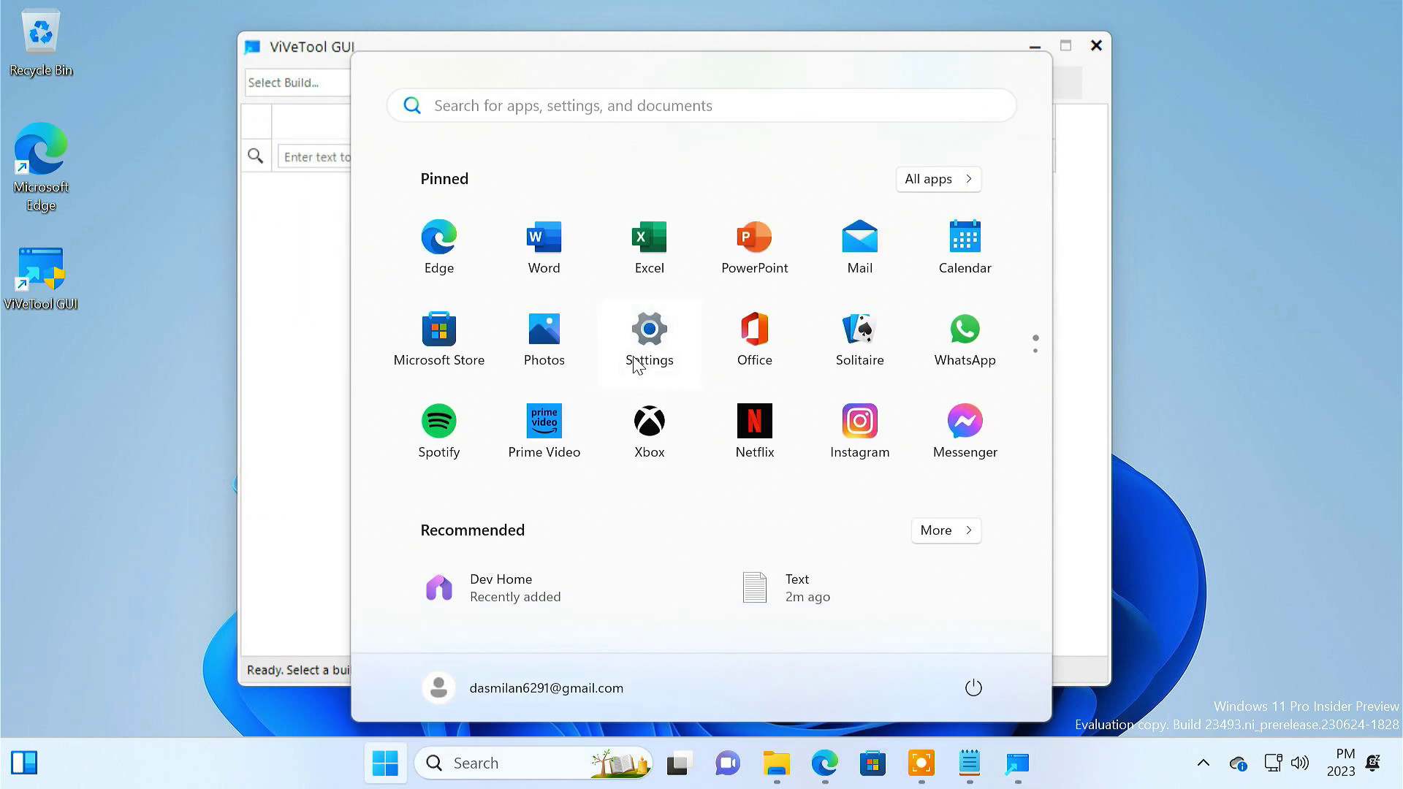
- Open the System > About page in Windows Settings
{"action": "left_click", "coordinate": [636, 366]}
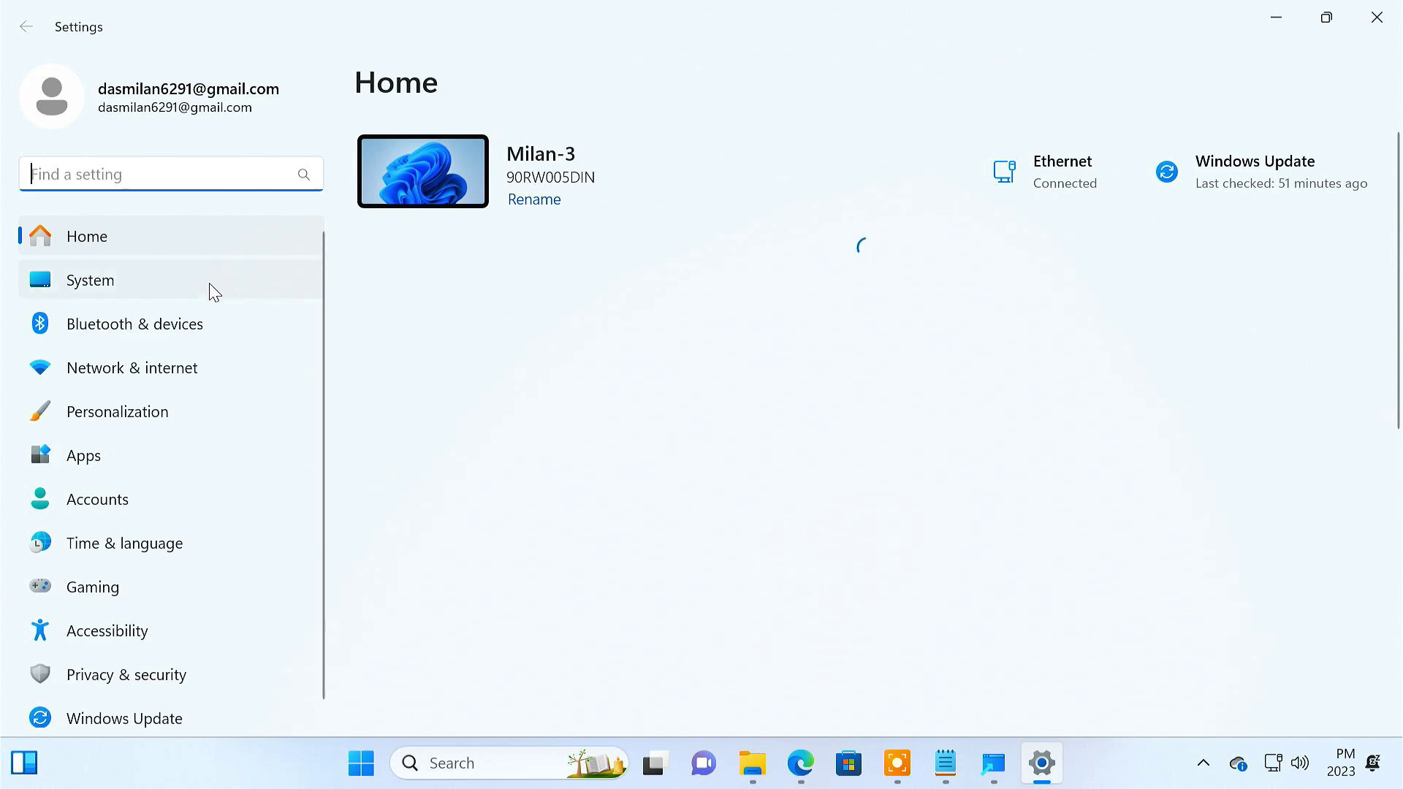
{"action": "left_click", "coordinate": [212, 293]}
{"action": "scroll", "coordinate": [869, 600], "scroll_direction": "down", "scroll_amount": 5}
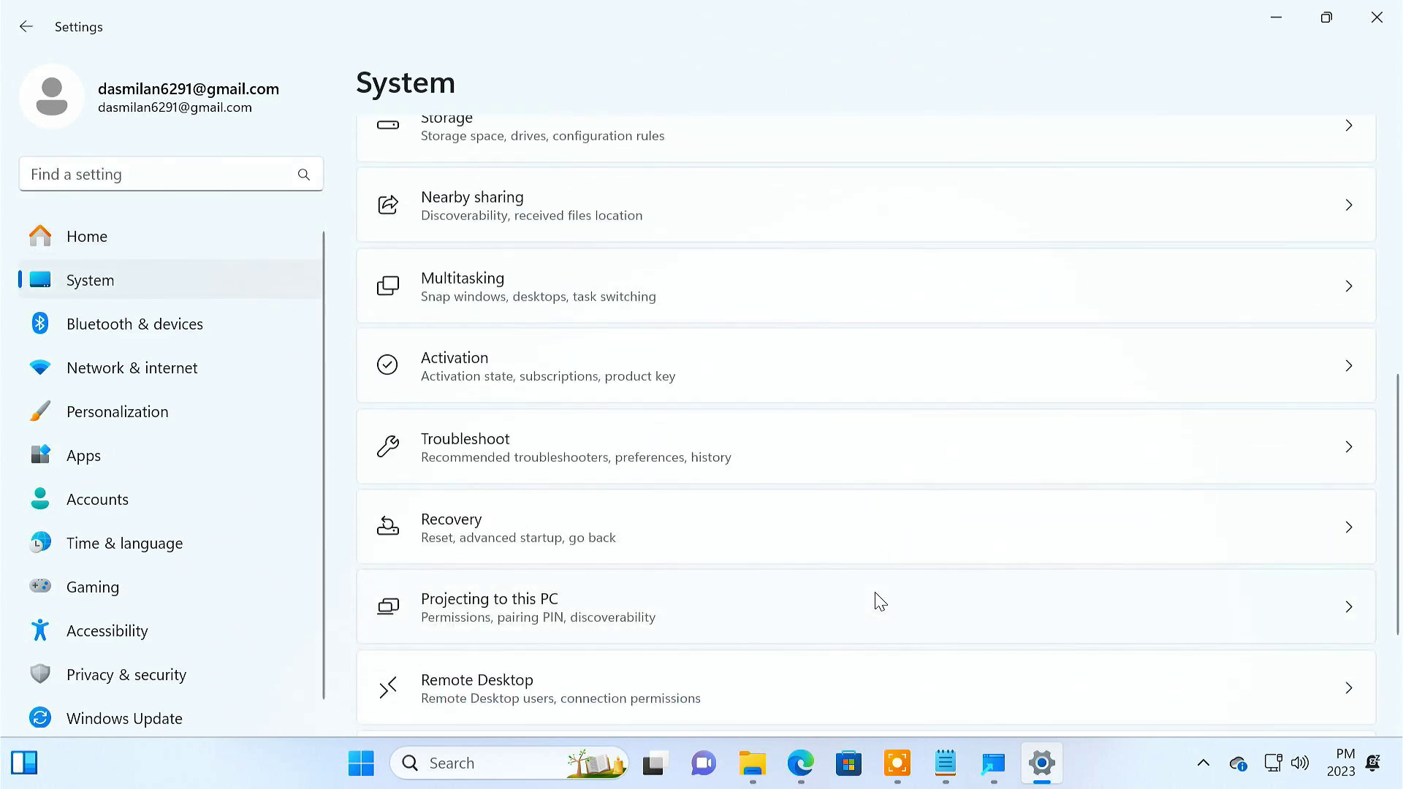
{"action": "scroll", "coordinate": [879, 600], "scroll_direction": "down", "scroll_amount": 3}
{"action": "left_click", "coordinate": [463, 662]}
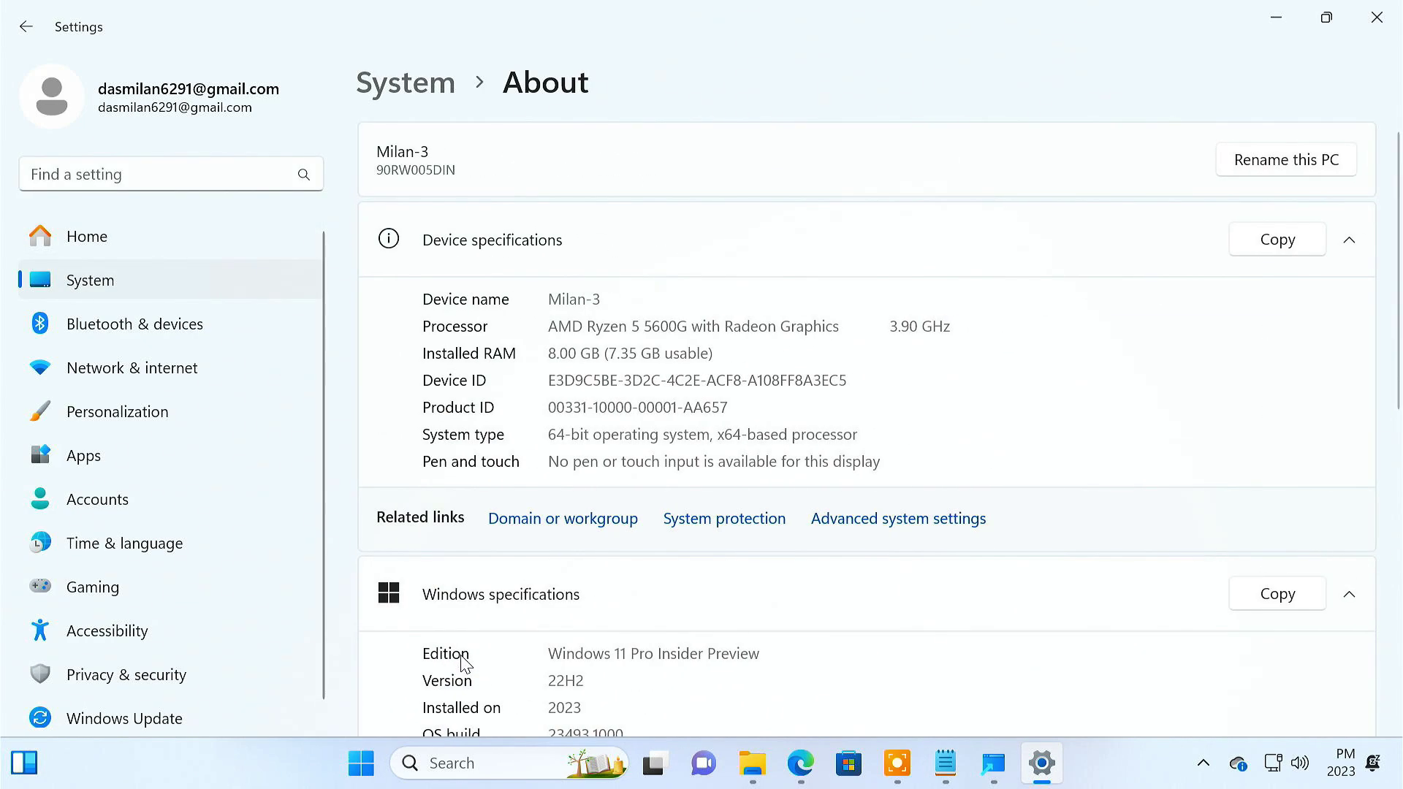
- Highlight OS build 23493.1000, then return to ViVeTool GUI's build list
{"action": "scroll", "coordinate": [463, 661], "scroll_direction": "down", "scroll_amount": 3}
{"action": "left_click_drag", "start_coordinate": [621, 457], "coordinate": [544, 454]}
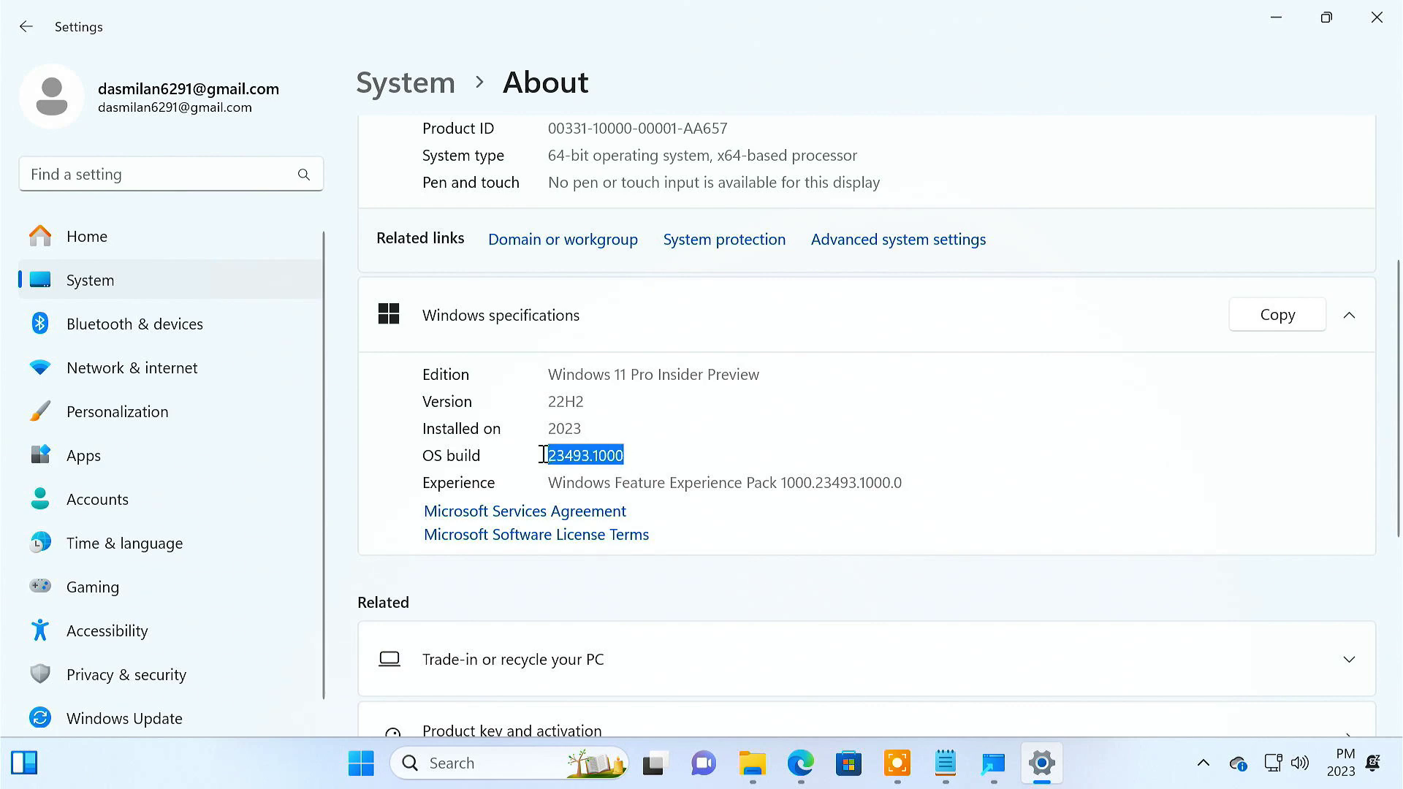
{"action": "left_click", "coordinate": [1277, 25]}
{"action": "left_click", "coordinate": [368, 91]}
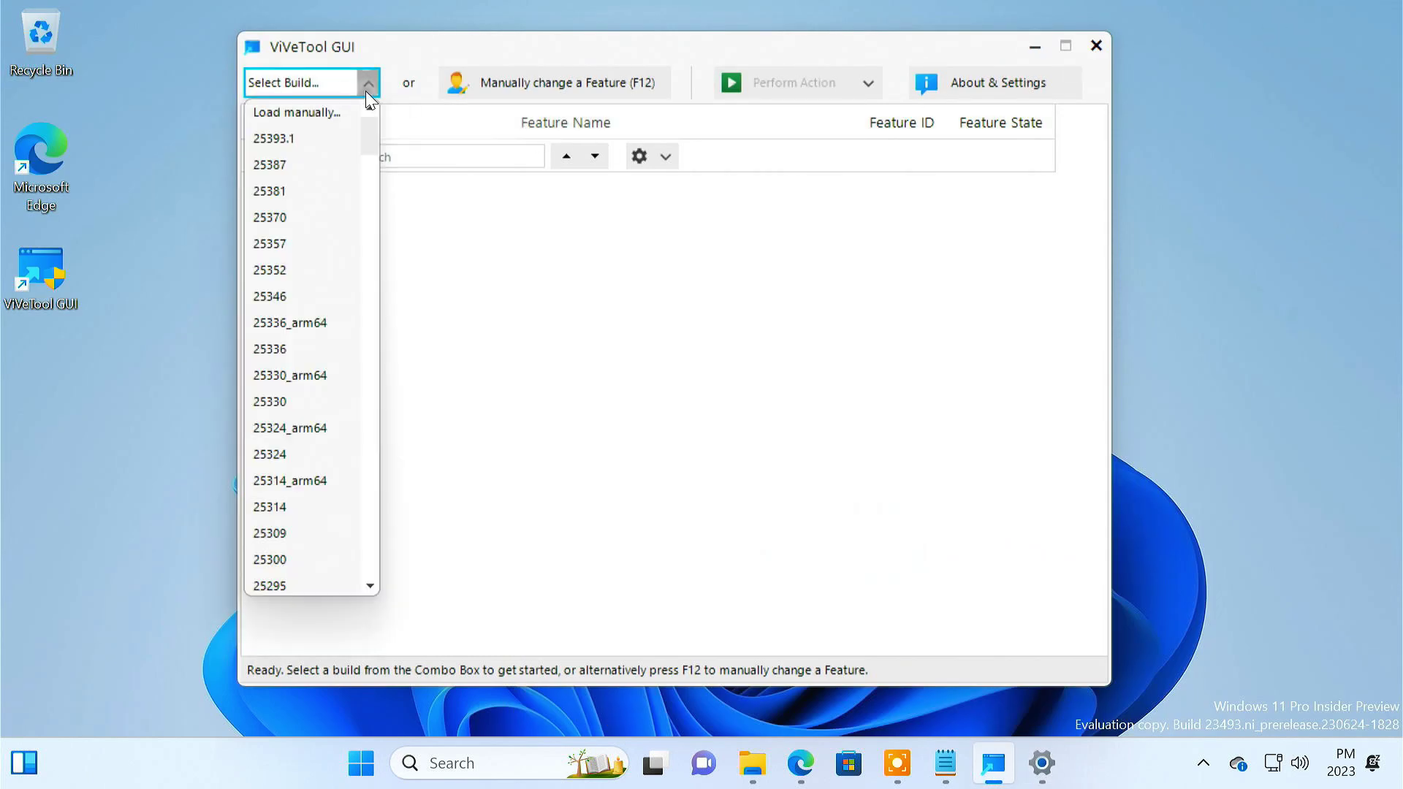
- Load build 23493.1000's features, then open the 'Manually change a Feature (F12)' dialog
{"action": "left_click_drag", "start_coordinate": [366, 122], "coordinate": [386, 223]}
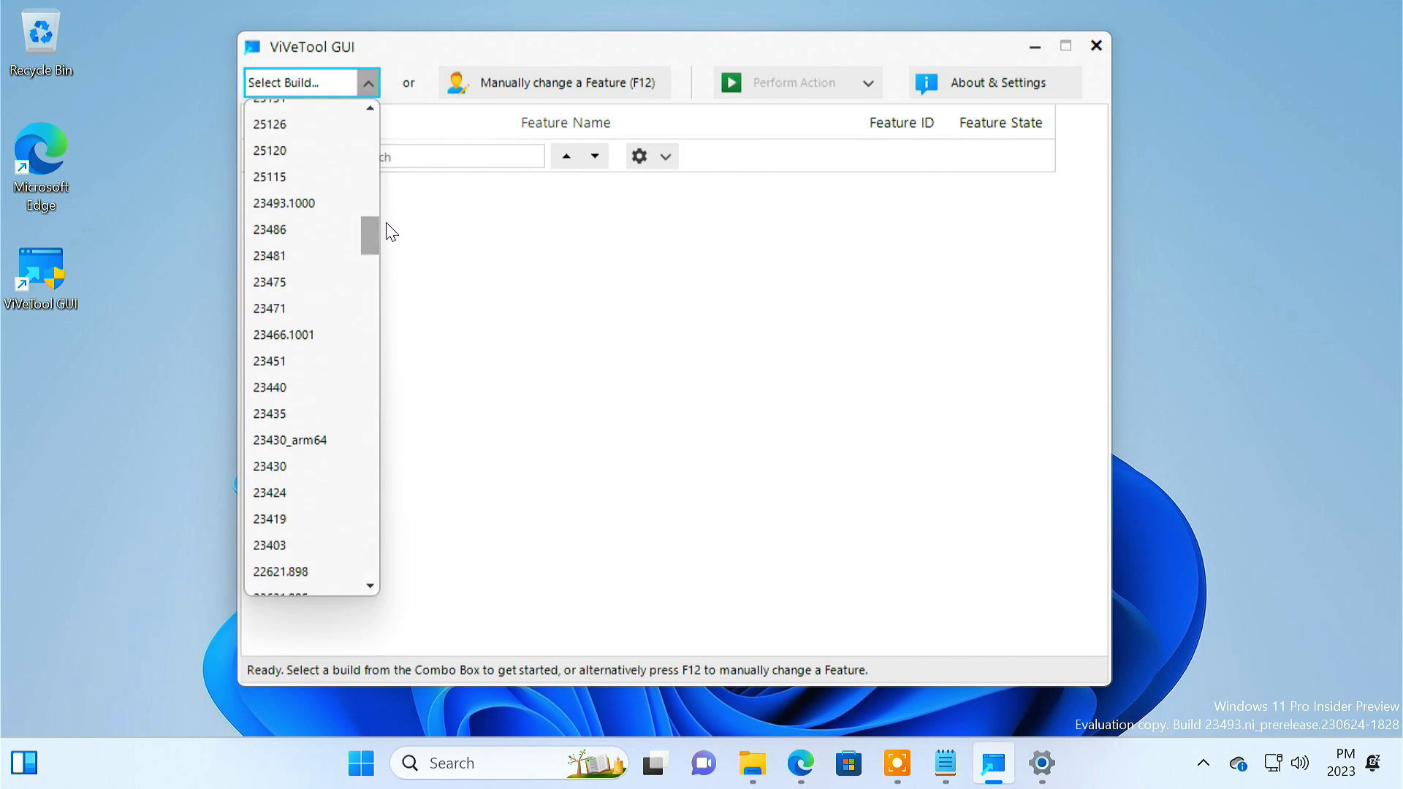
{"action": "left_click", "coordinate": [332, 208]}
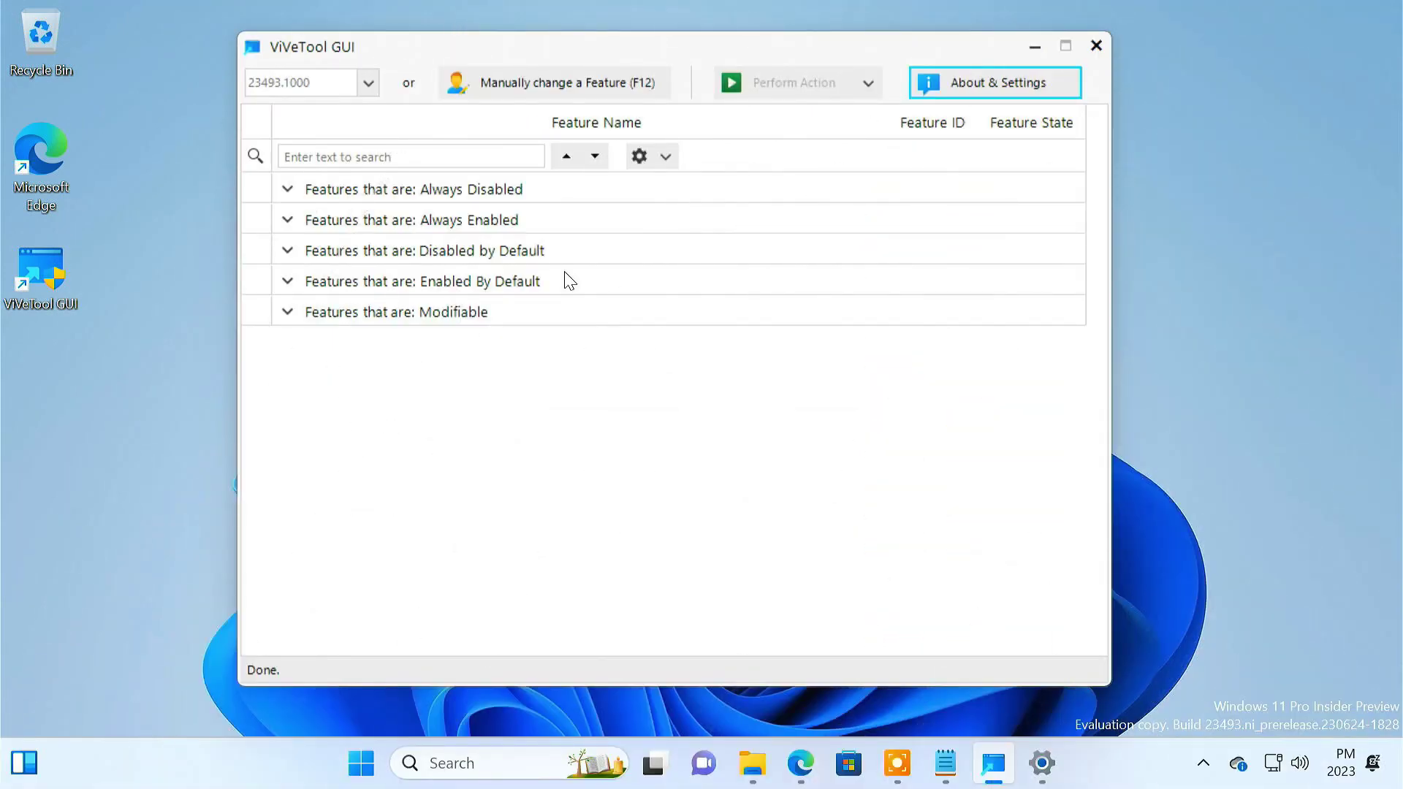
{"action": "left_click", "coordinate": [575, 94]}
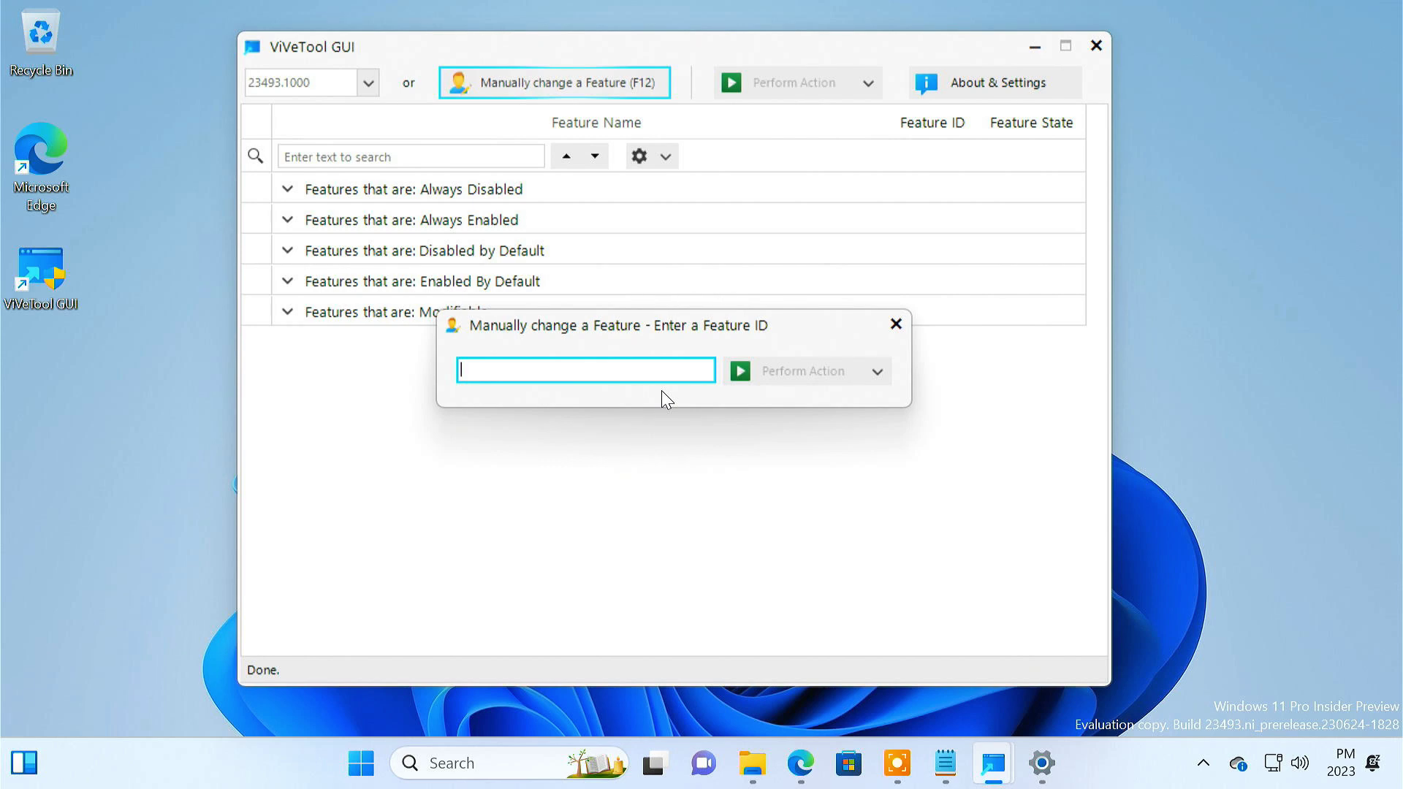
- Activate feature ID 44774629 from the Notepad list in ViVeTool GUI
{"action": "left_click", "coordinate": [945, 762]}
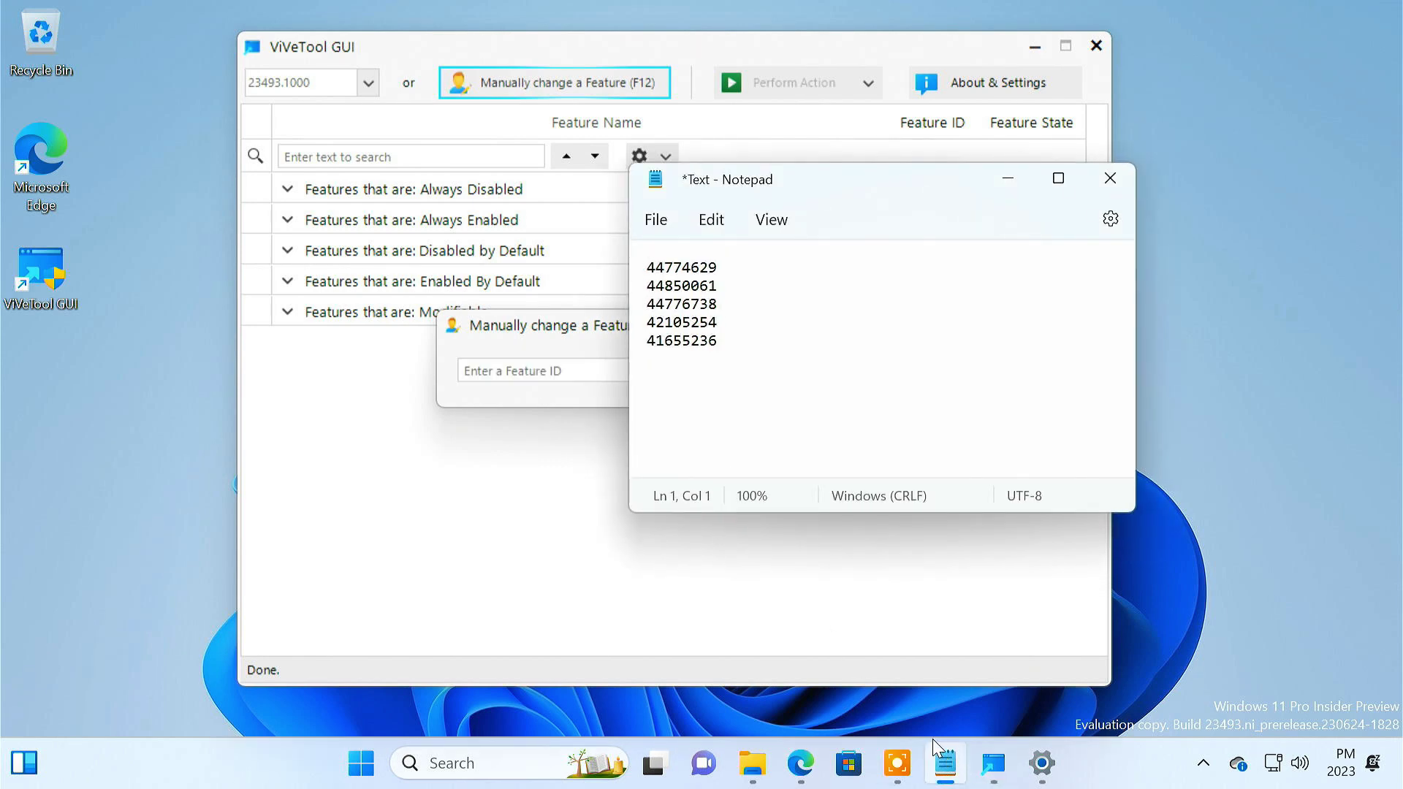
{"action": "double_click", "coordinate": [706, 274]}
{"action": "key", "text": "ctrl+c"}
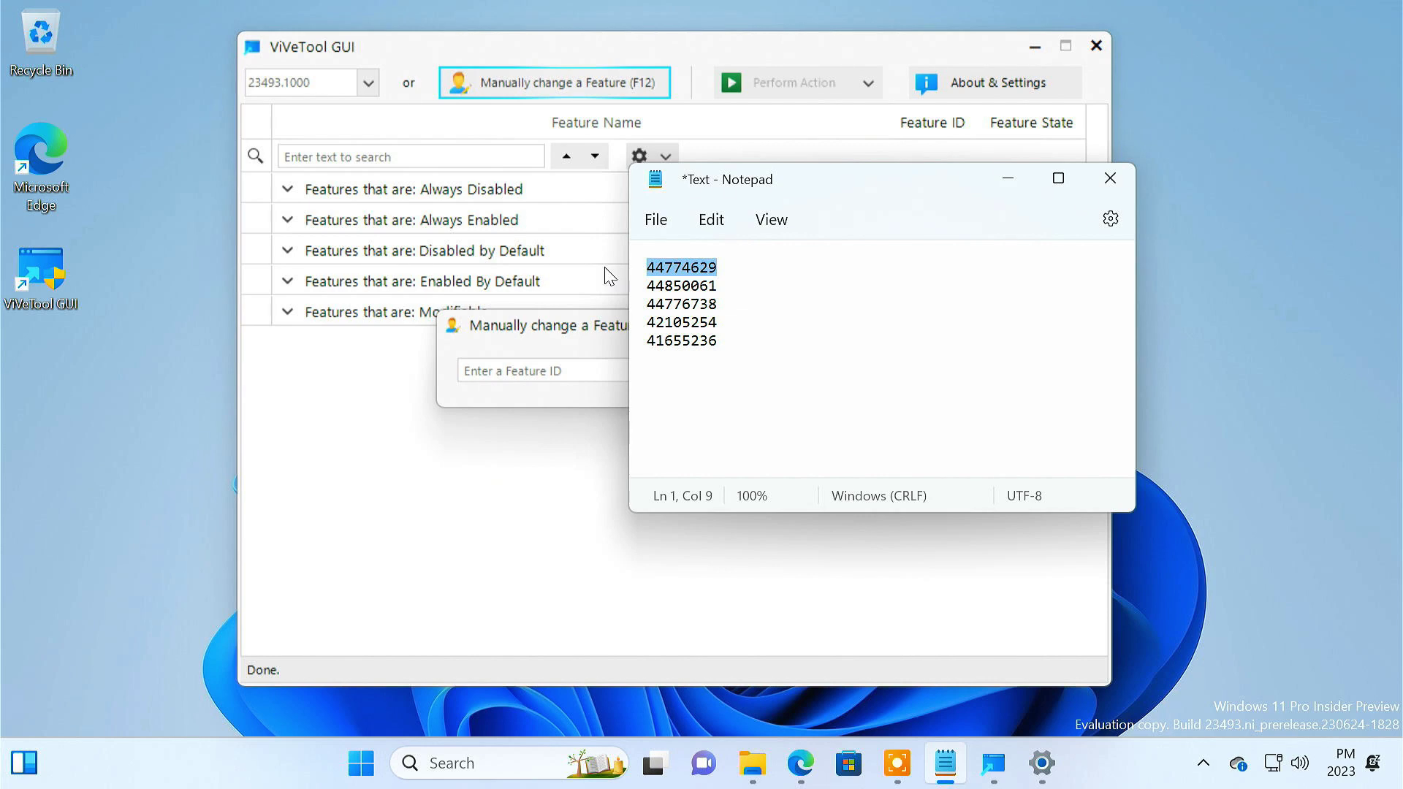
{"action": "left_click", "coordinate": [601, 377]}
{"action": "key", "text": "ctrl+v"}
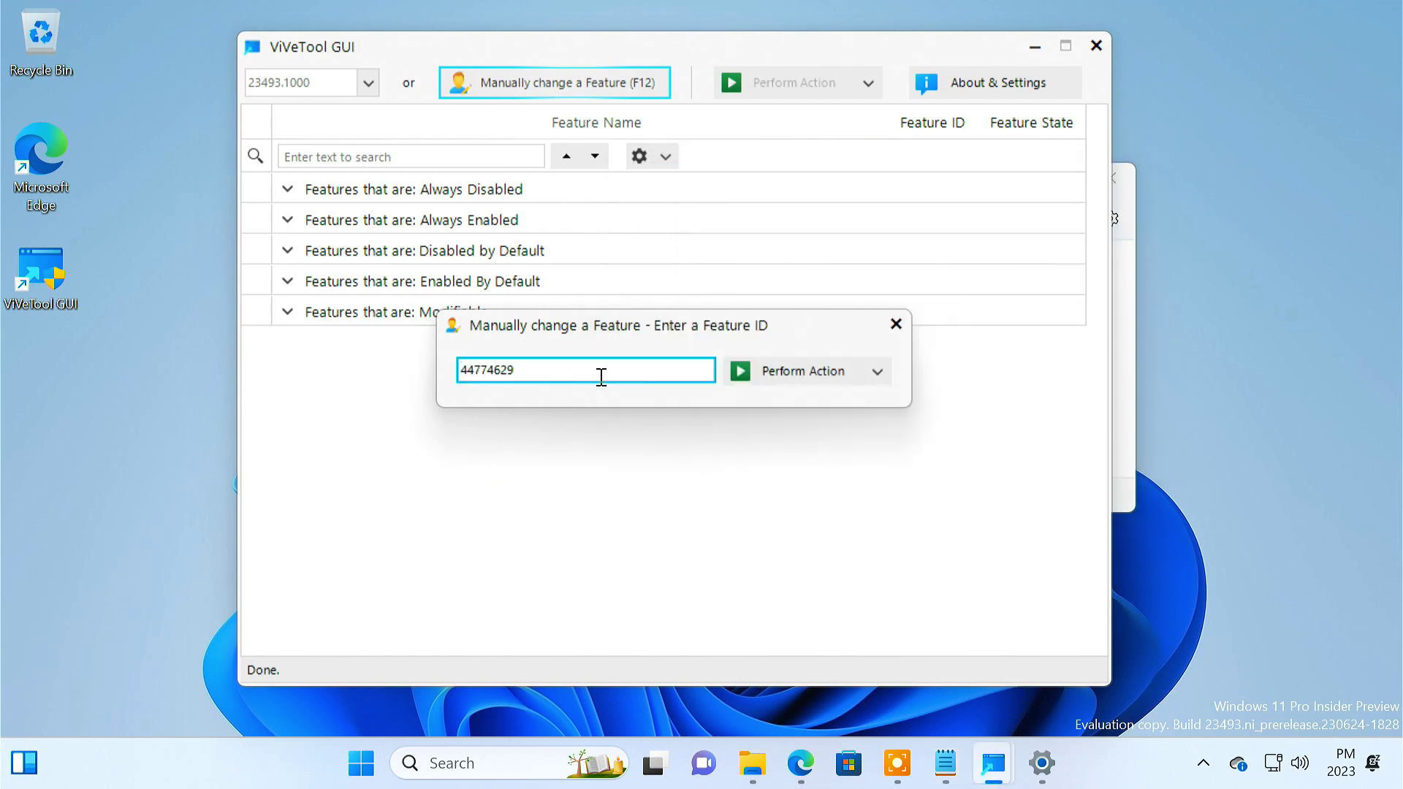
{"action": "left_click", "coordinate": [882, 365]}
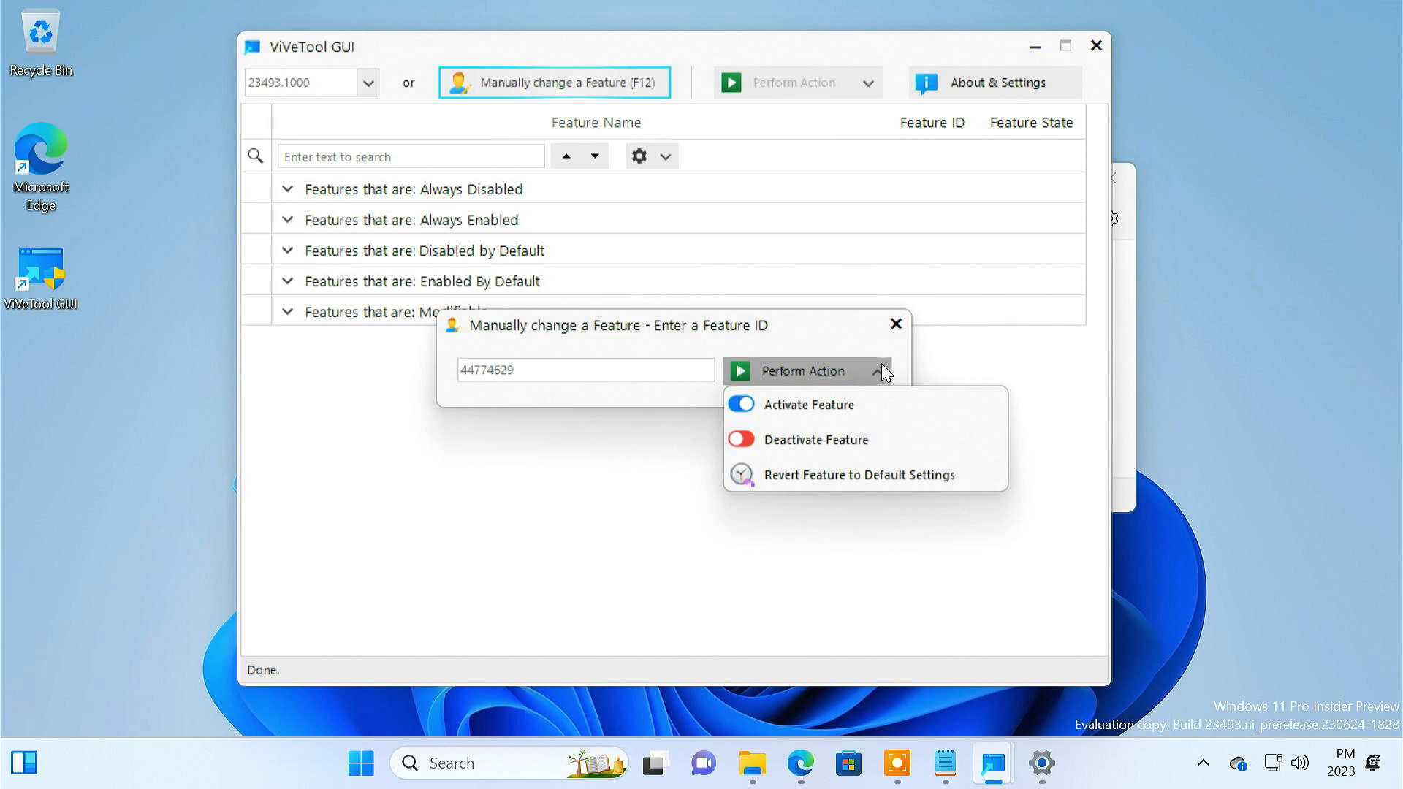
{"action": "left_click", "coordinate": [855, 421]}
{"action": "left_click", "coordinate": [846, 407]}
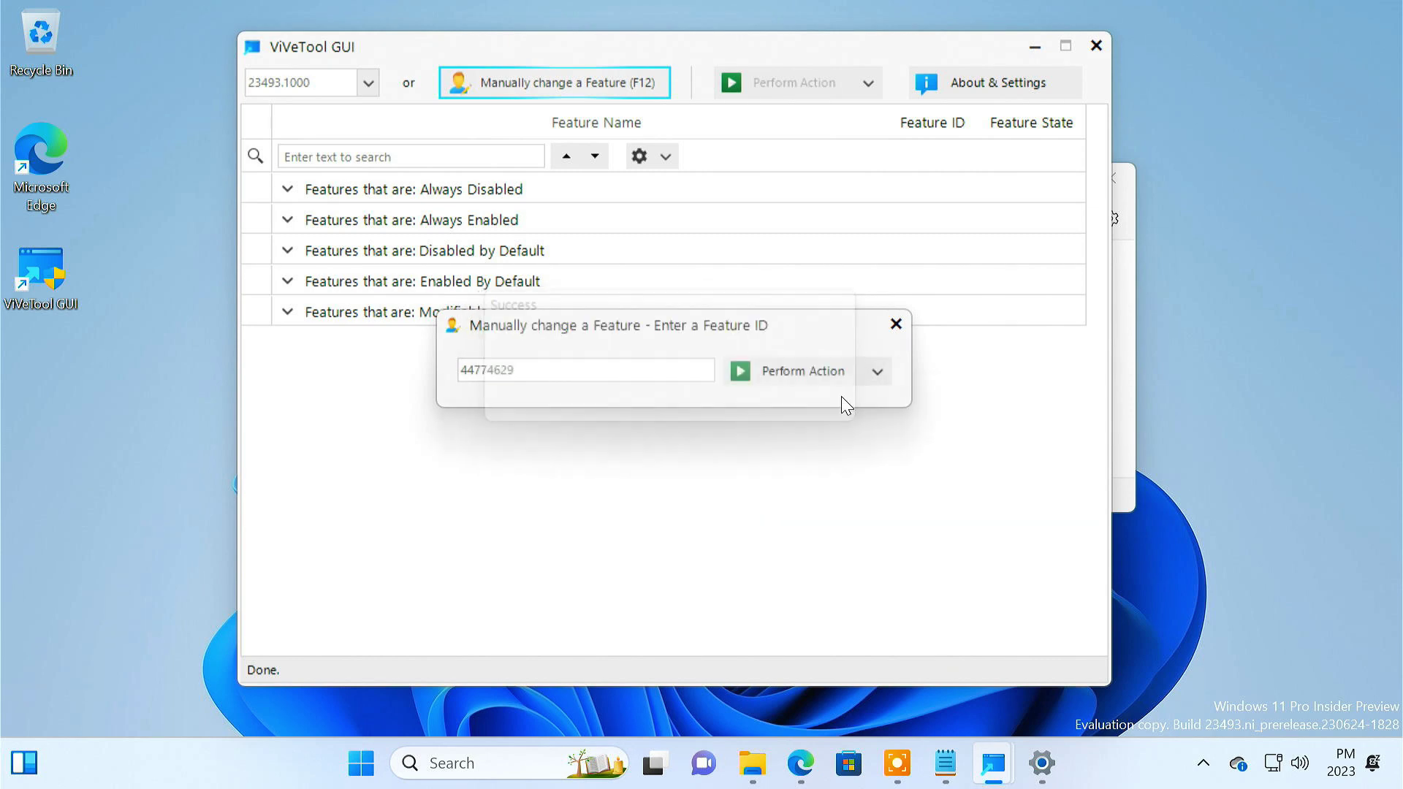
- Activate feature ID 44850061, copied from line 2 of the Notepad list
{"action": "left_click", "coordinate": [944, 763]}
{"action": "left_click_drag", "start_coordinate": [716, 286], "coordinate": [651, 298]}
{"action": "key", "text": "ctrl+c"}
{"action": "left_click", "coordinate": [502, 371]}
{"action": "double_click", "coordinate": [503, 371]}
{"action": "key", "text": "BackSpace"}
{"action": "key", "text": "ctrl+v"}
{"action": "left_click", "coordinate": [777, 385]}
{"action": "left_click", "coordinate": [796, 402]}
{"action": "left_click", "coordinate": [801, 404]}
- Activate feature ID 44776738 from line 3 of the Notepad list
{"action": "key", "text": "alt+Tab"}
{"action": "left_click_drag", "start_coordinate": [716, 305], "coordinate": [648, 305]}
{"action": "left_click_drag", "start_coordinate": [515, 371], "coordinate": [450, 377]}
{"action": "key", "text": "ctrl+v"}
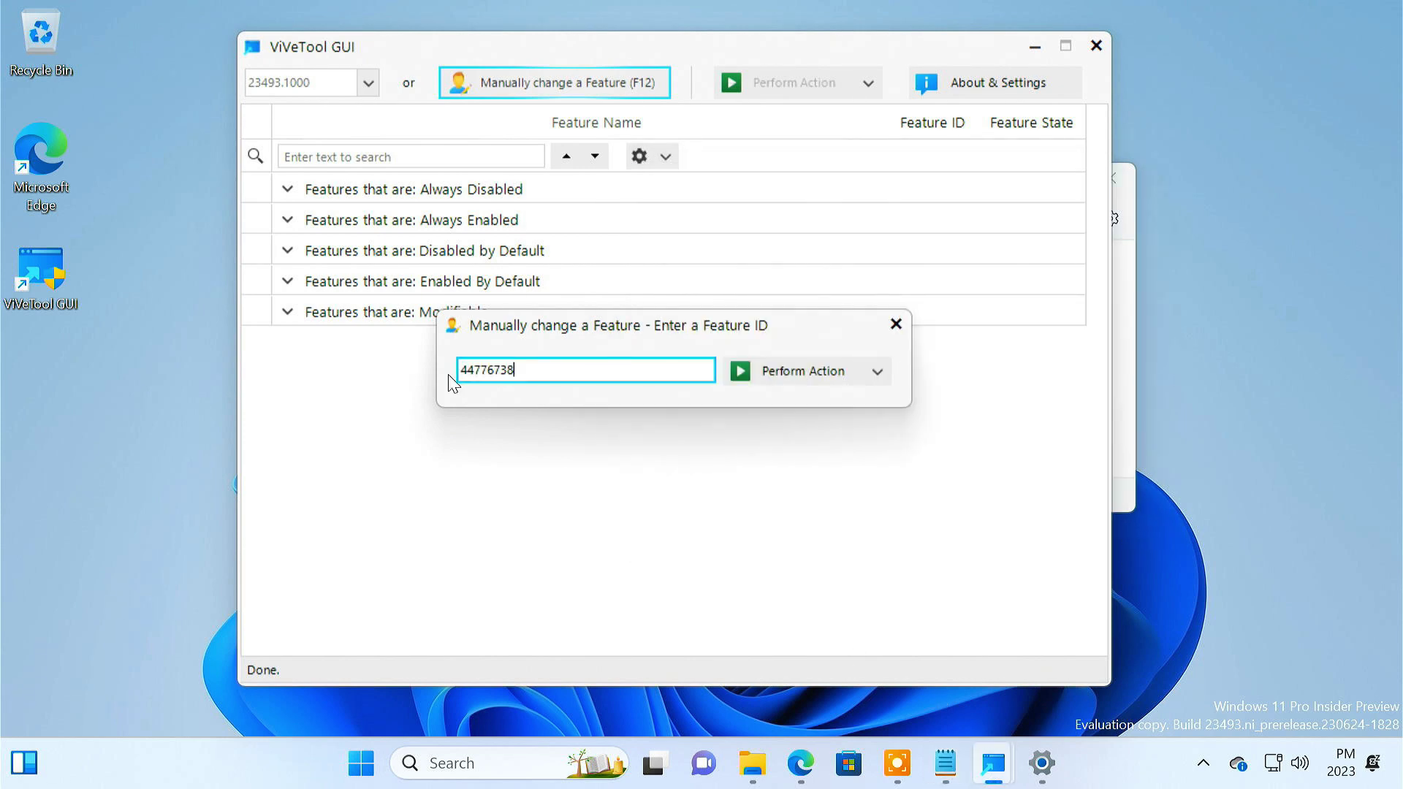
{"action": "left_click", "coordinate": [779, 385]}
{"action": "left_click", "coordinate": [796, 402]}
{"action": "left_click", "coordinate": [800, 400]}
- Activate feature ID 42105254 from line 4 of the Notepad list
{"action": "left_click", "coordinate": [957, 773]}
{"action": "left_click_drag", "start_coordinate": [718, 323], "coordinate": [634, 324]}
{"action": "key", "text": "ctrl+c"}
{"action": "left_click", "coordinate": [618, 329]}
{"action": "left_click_drag", "start_coordinate": [515, 371], "coordinate": [450, 377]}
{"action": "key", "text": "ctrl+v"}
{"action": "left_click", "coordinate": [773, 370]}
{"action": "left_click", "coordinate": [809, 404]}
{"action": "left_click", "coordinate": [799, 400]}
- Activate feature ID 41655236 from line 5 of the Notepad list
{"action": "left_click", "coordinate": [946, 763]}
{"action": "left_click_drag", "start_coordinate": [718, 342], "coordinate": [635, 342]}
{"action": "left_click", "coordinate": [560, 367]}
{"action": "left_click_drag", "start_coordinate": [560, 366], "coordinate": [457, 370]}
{"action": "key", "text": "ctrl+v"}
{"action": "left_click", "coordinate": [804, 371]}
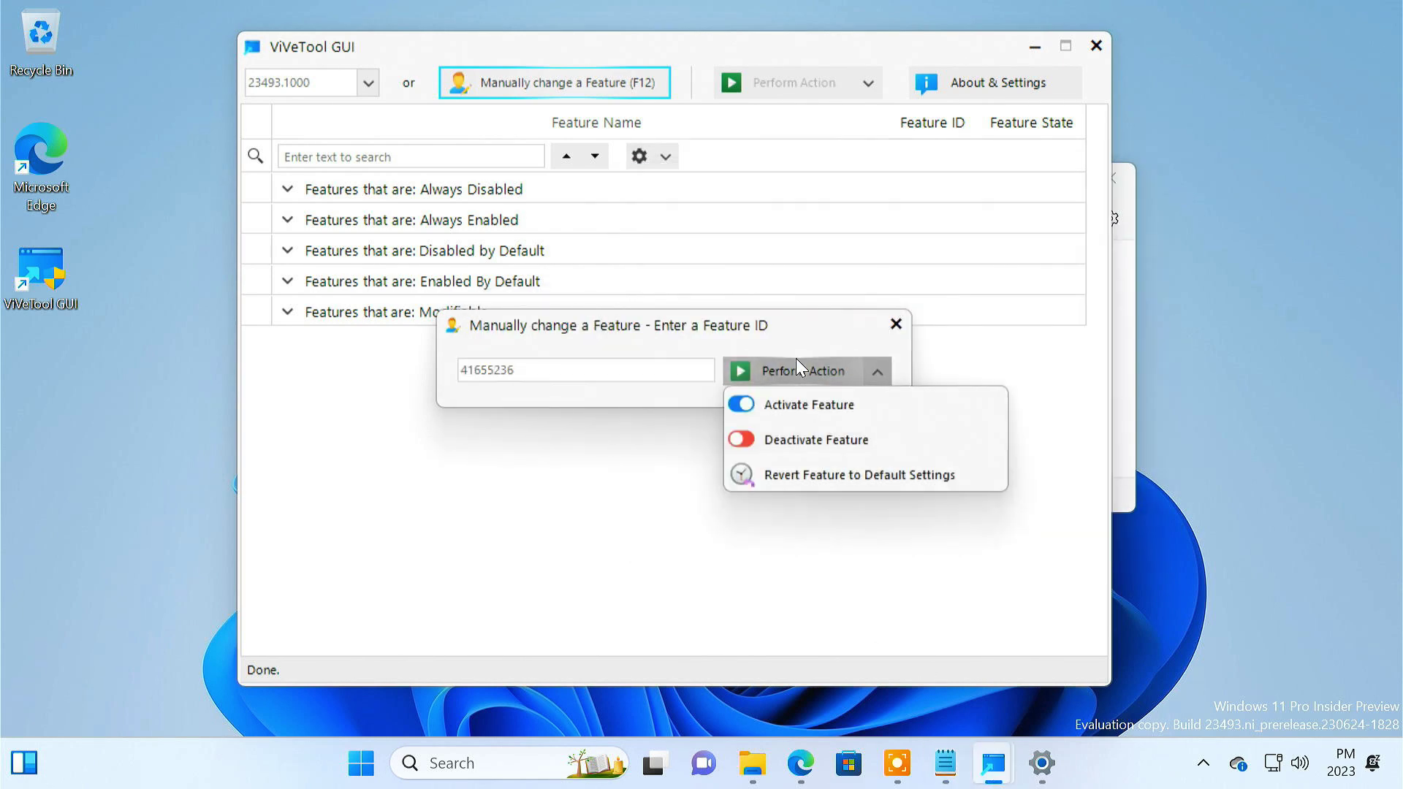
{"action": "left_click", "coordinate": [806, 401]}
{"action": "left_click", "coordinate": [831, 400]}
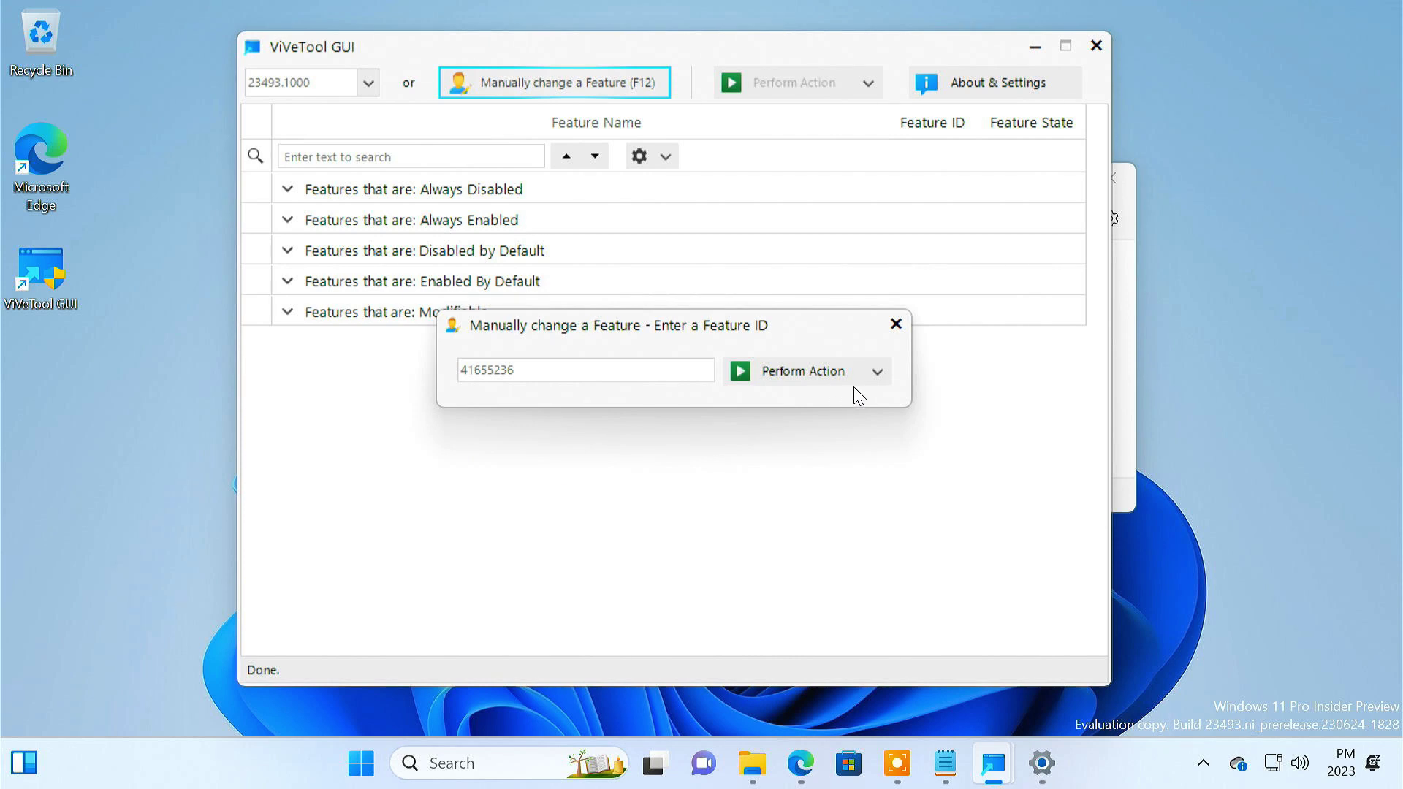
- Close ViVeTool GUI and Notepad, discarding the unsaved Notepad changes
{"action": "left_click", "coordinate": [896, 324]}
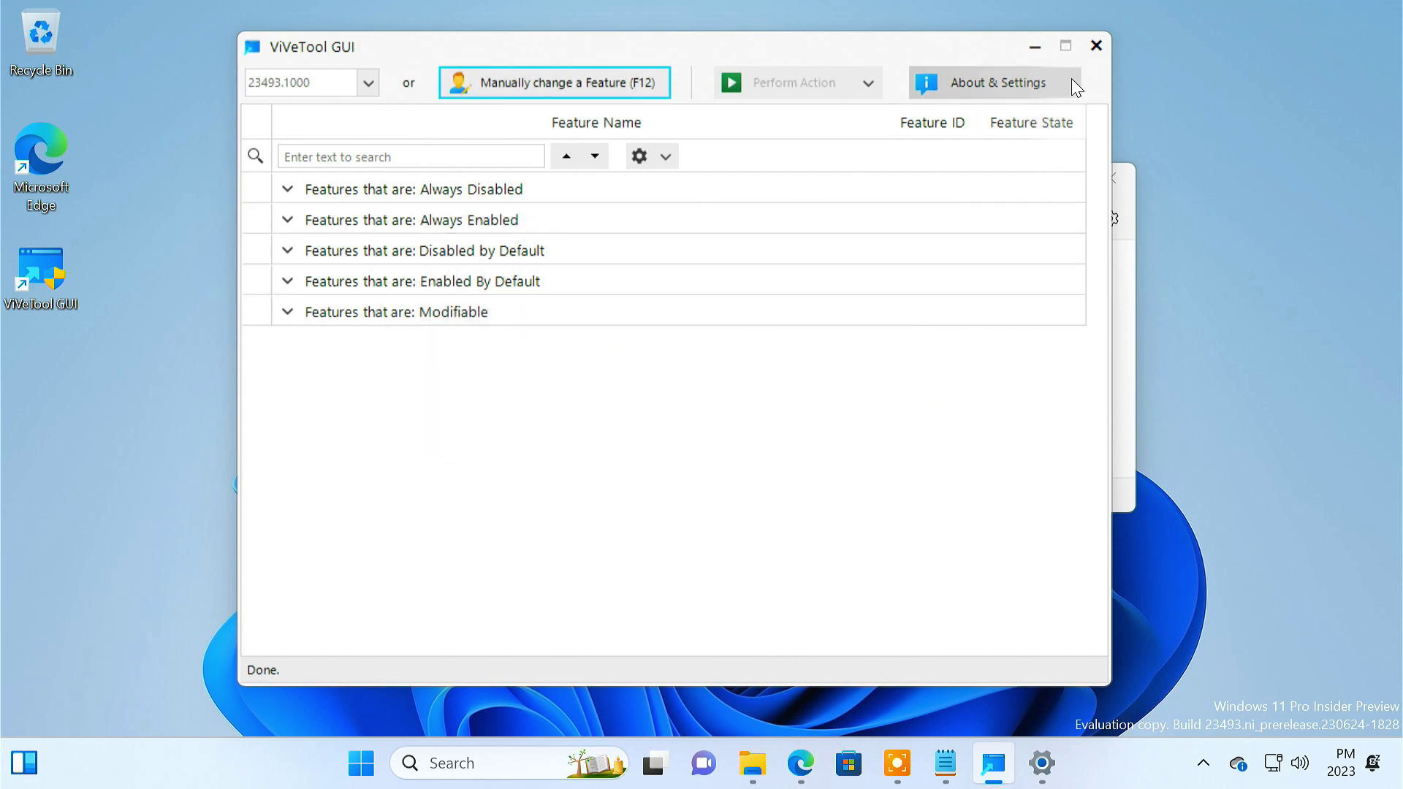
{"action": "left_click", "coordinate": [1095, 46]}
{"action": "left_click", "coordinate": [1112, 176]}
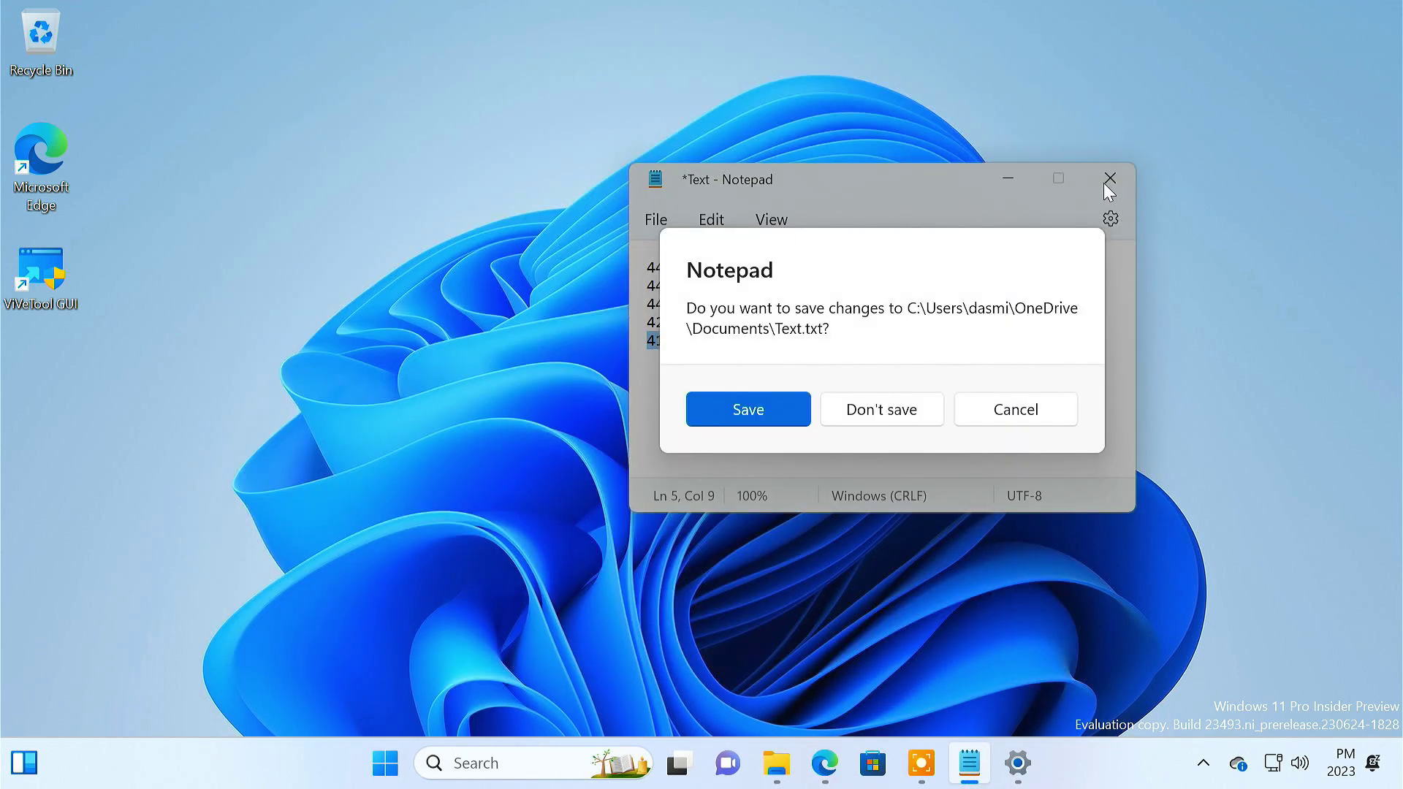
{"action": "left_click", "coordinate": [917, 411]}
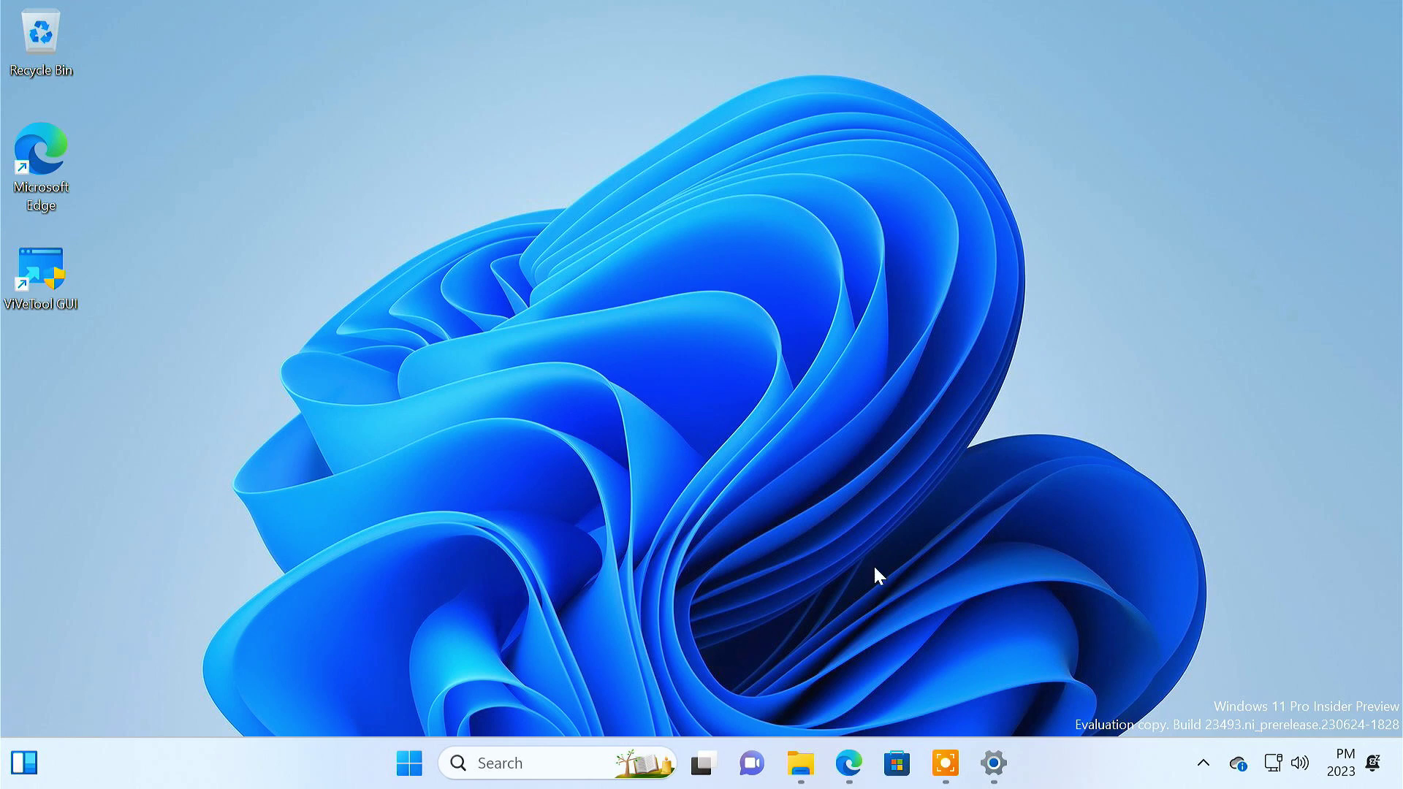
{"action": "left_click", "coordinate": [850, 765]}
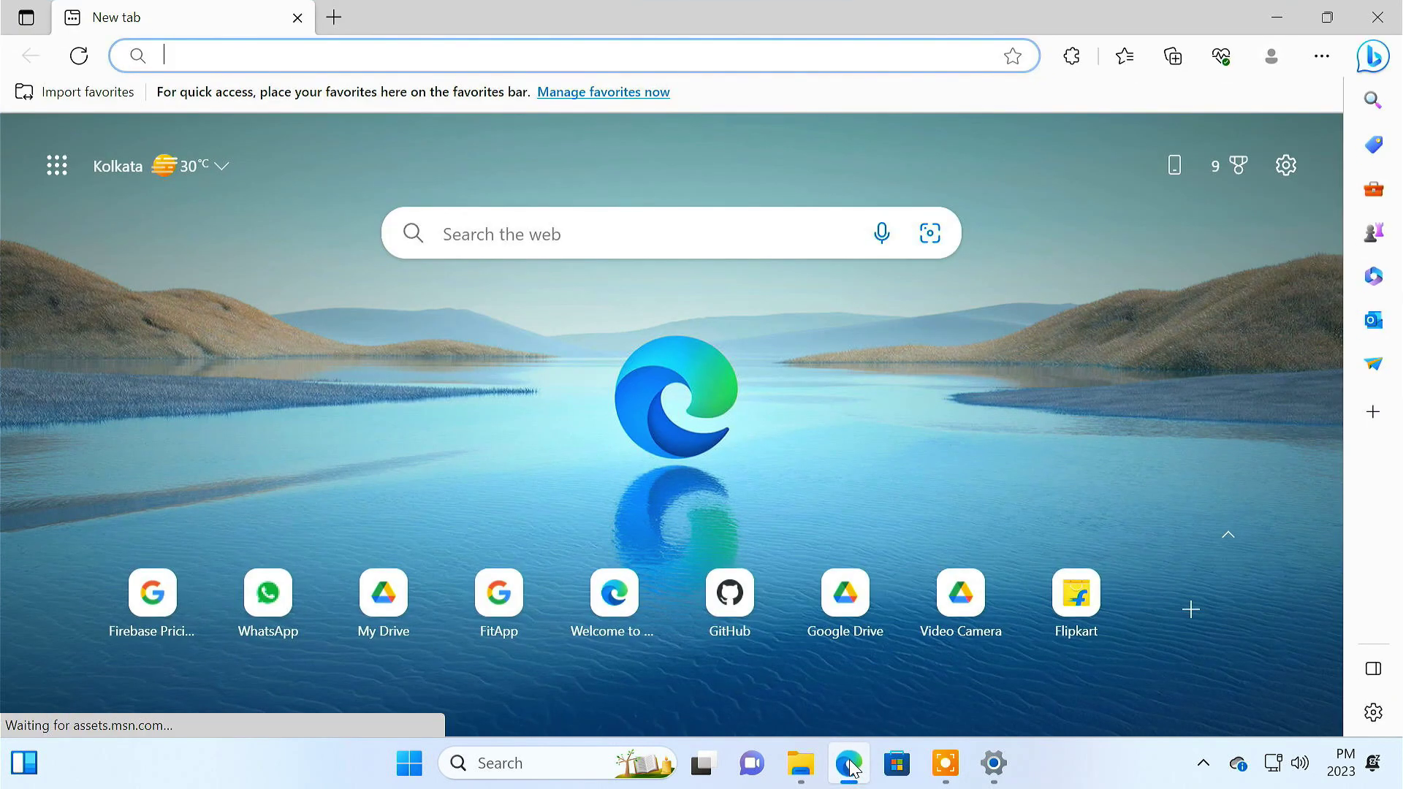
- Update Microsoft Edge from version 114 to 115.0.1901.170 via About Microsoft Edge
{"action": "left_click", "coordinate": [1324, 59]}
{"action": "mouse_move", "coordinate": [1154, 643]}
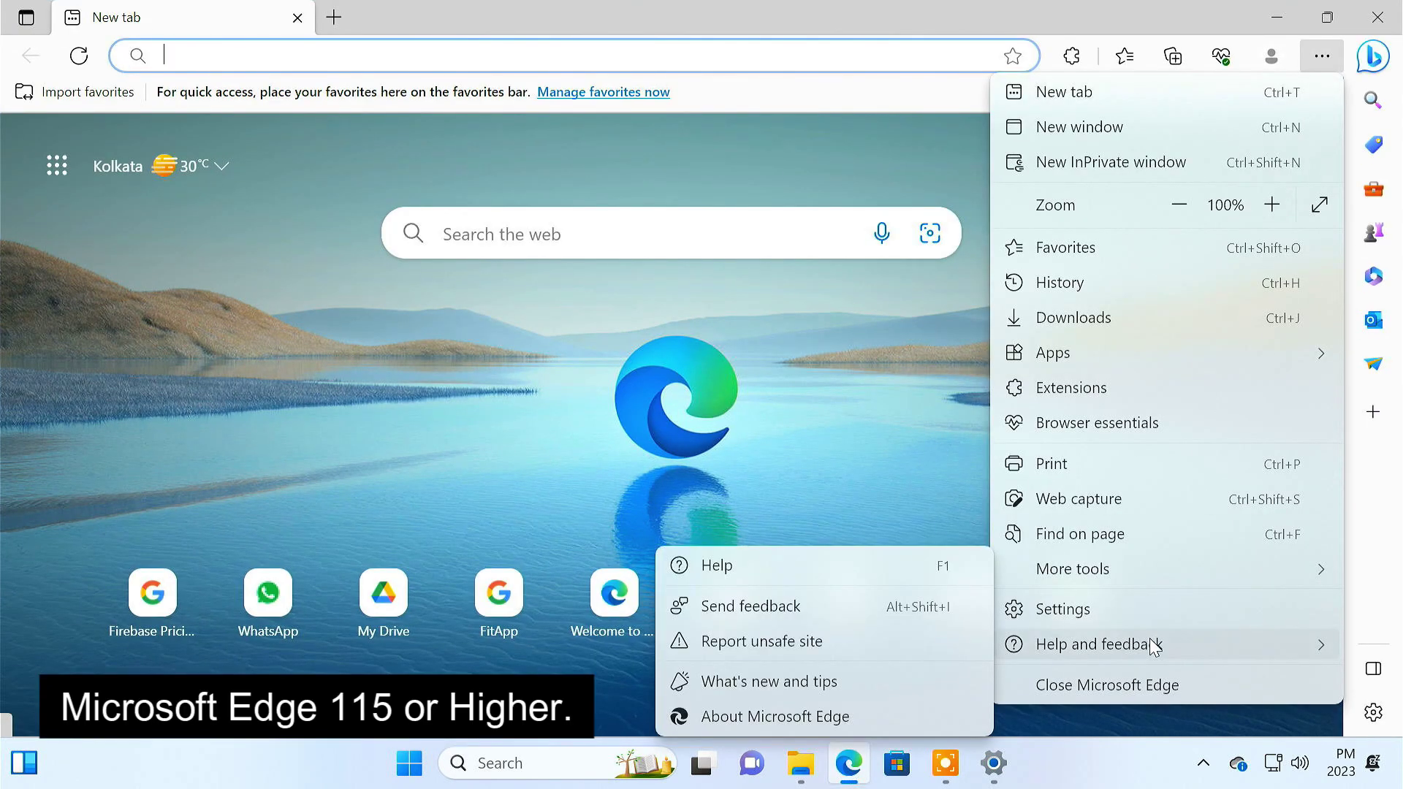
{"action": "left_click", "coordinate": [831, 716]}
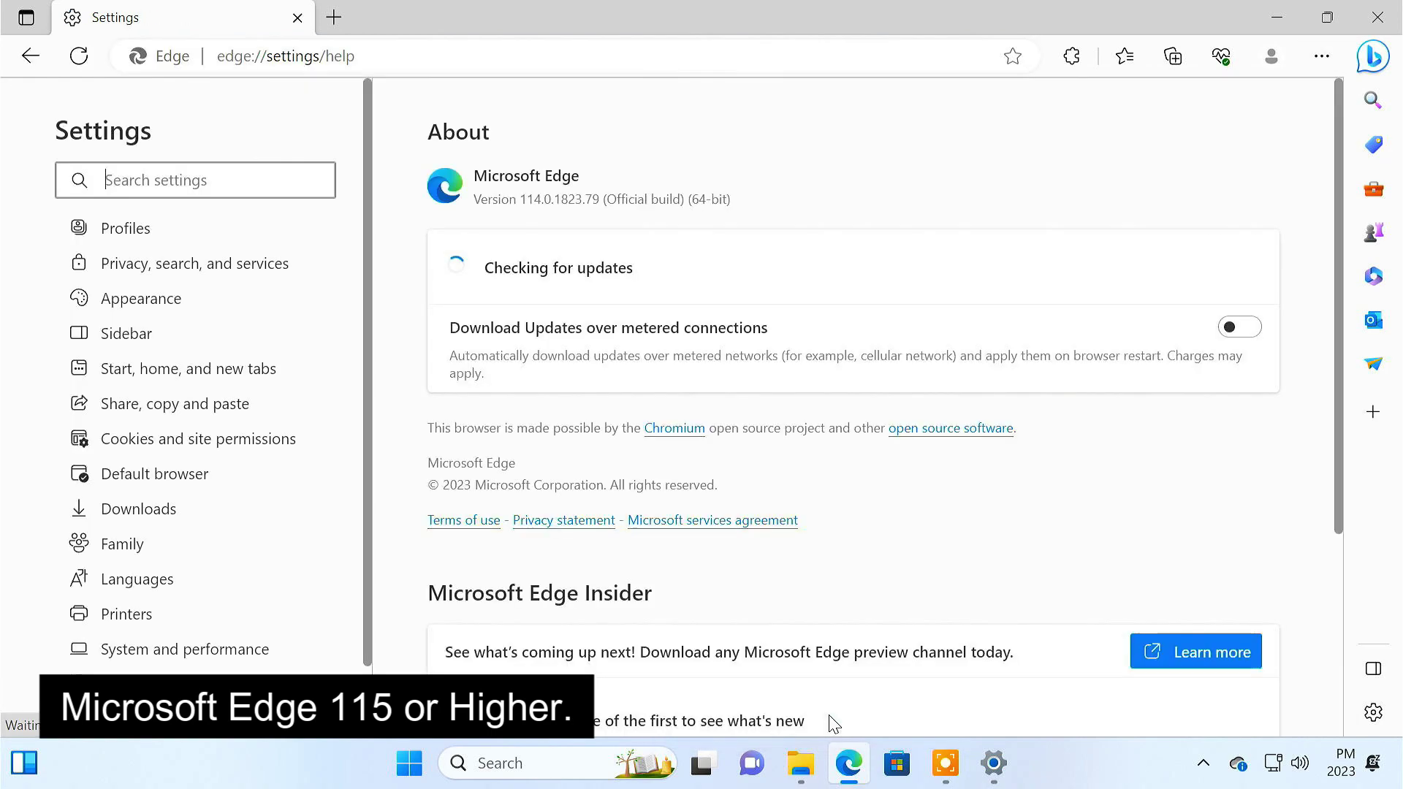
{"action": "left_click_drag", "start_coordinate": [521, 199], "coordinate": [576, 199]}
{"action": "left_click", "coordinate": [753, 212]}
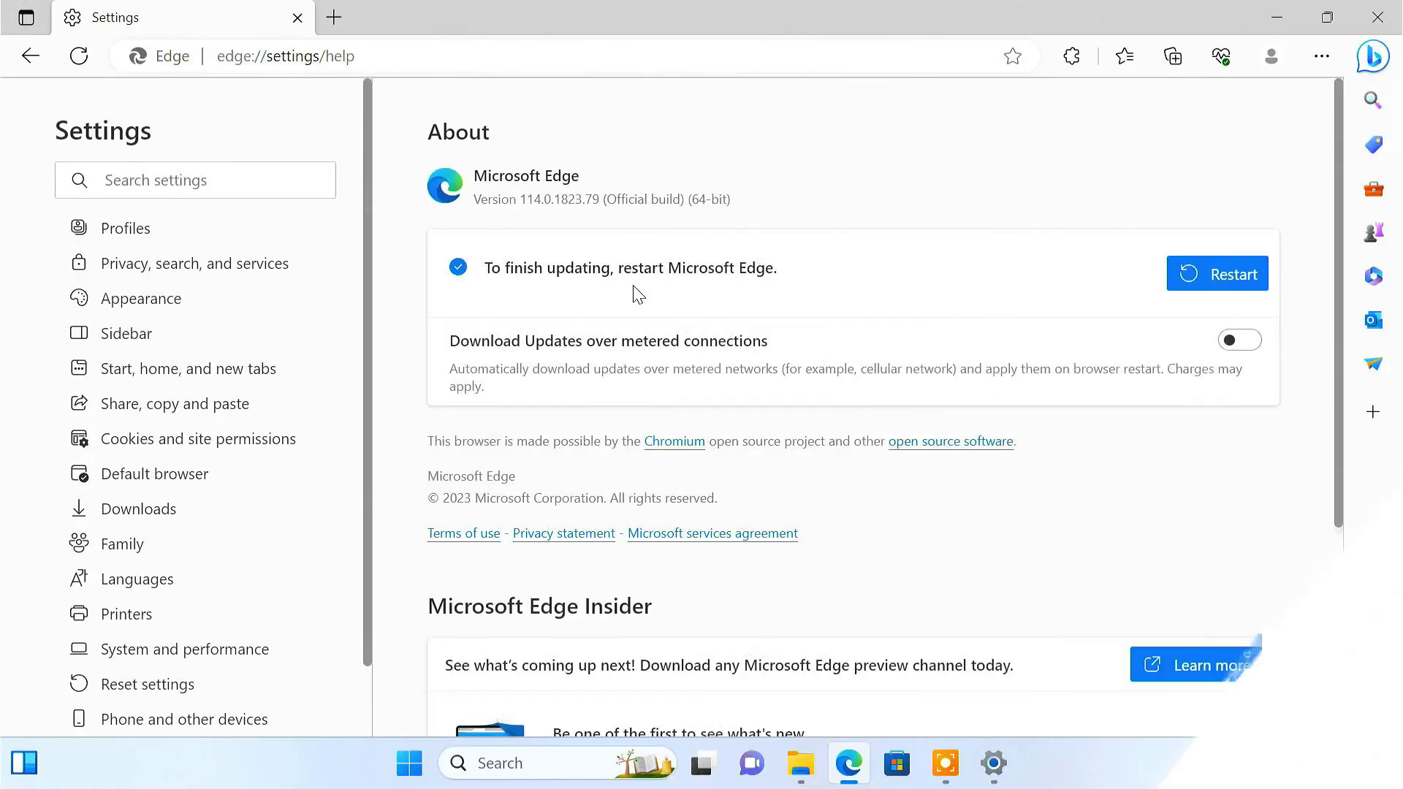
{"action": "left_click", "coordinate": [1185, 274]}
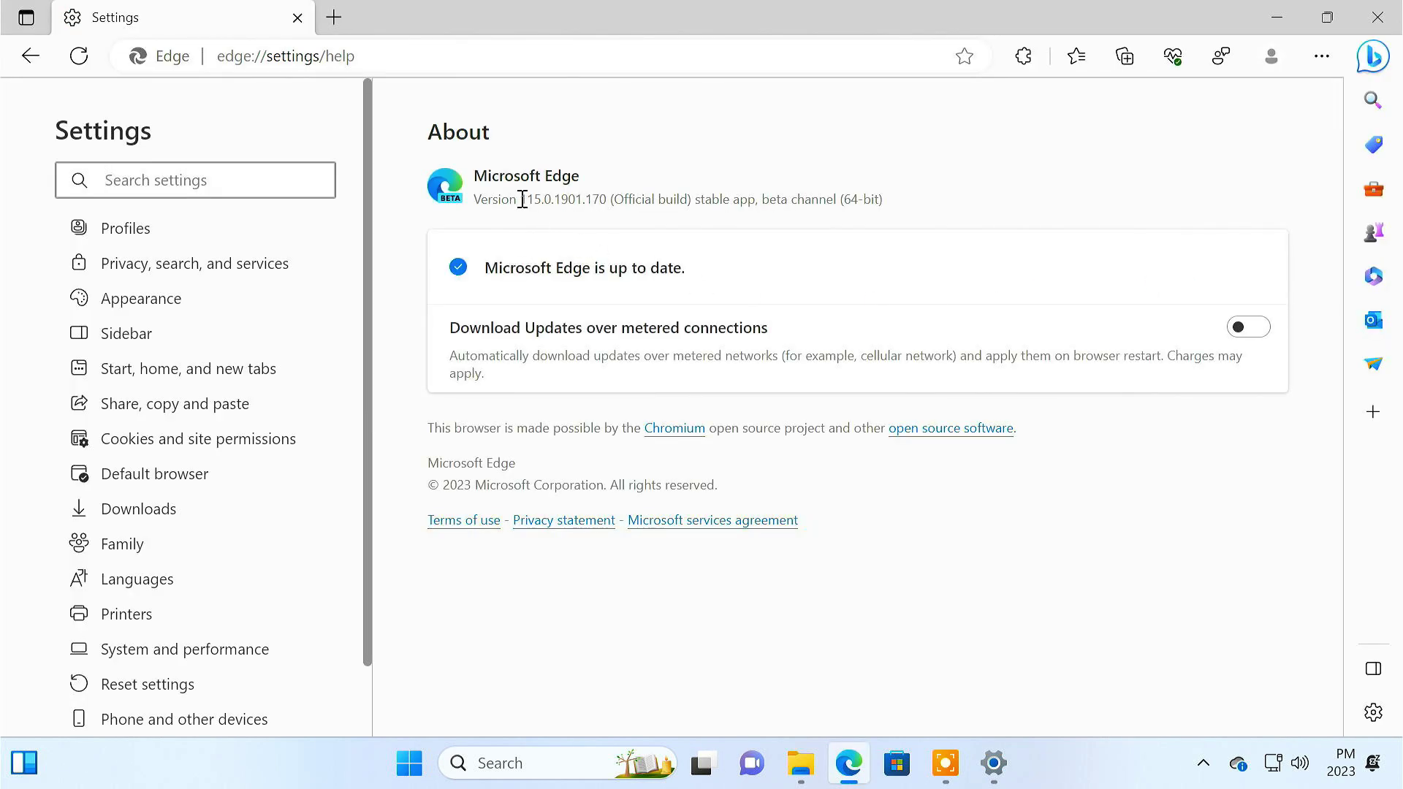
{"action": "left_click_drag", "start_coordinate": [523, 199], "coordinate": [610, 205]}
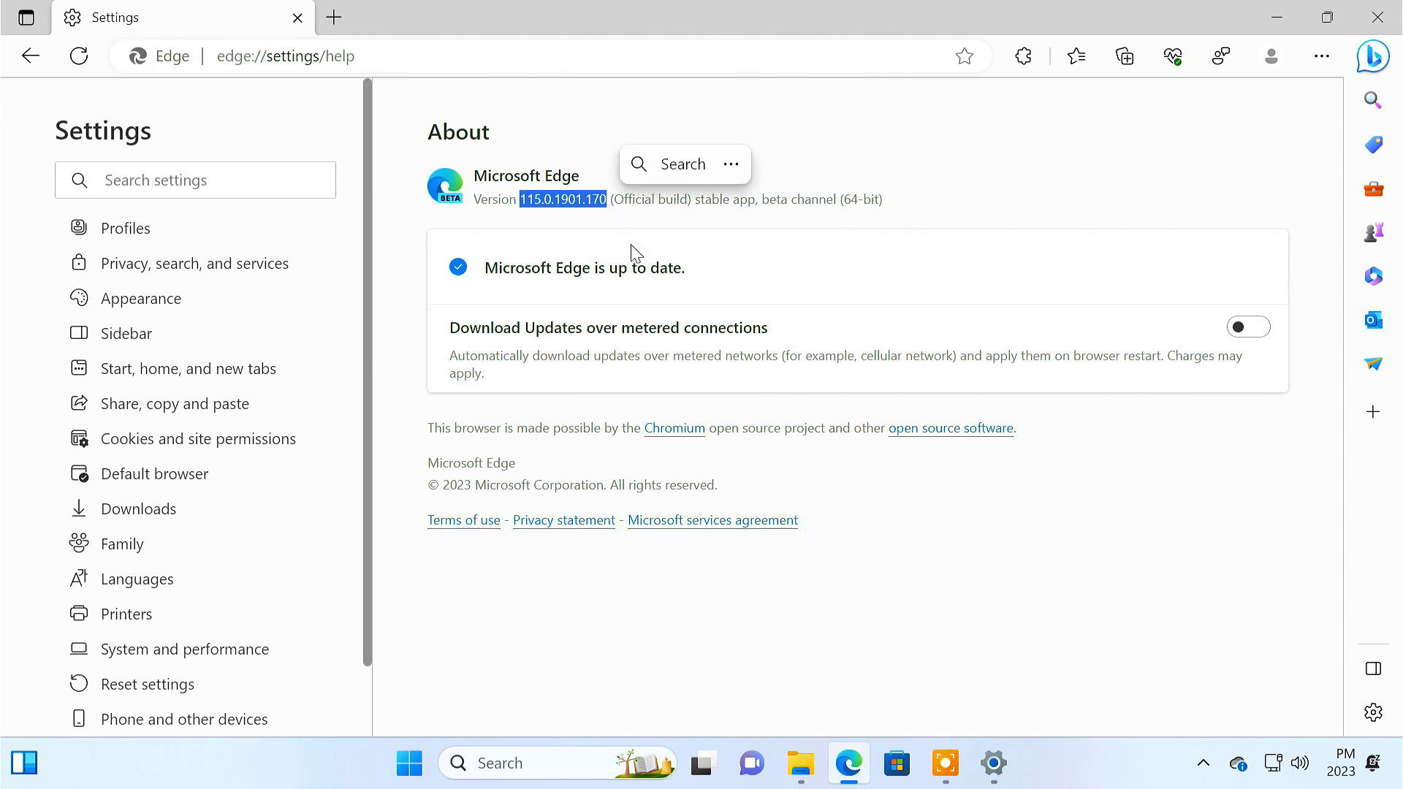
- Close Edge and restart the computer from the Start menu power options
{"action": "left_click", "coordinate": [1376, 18]}
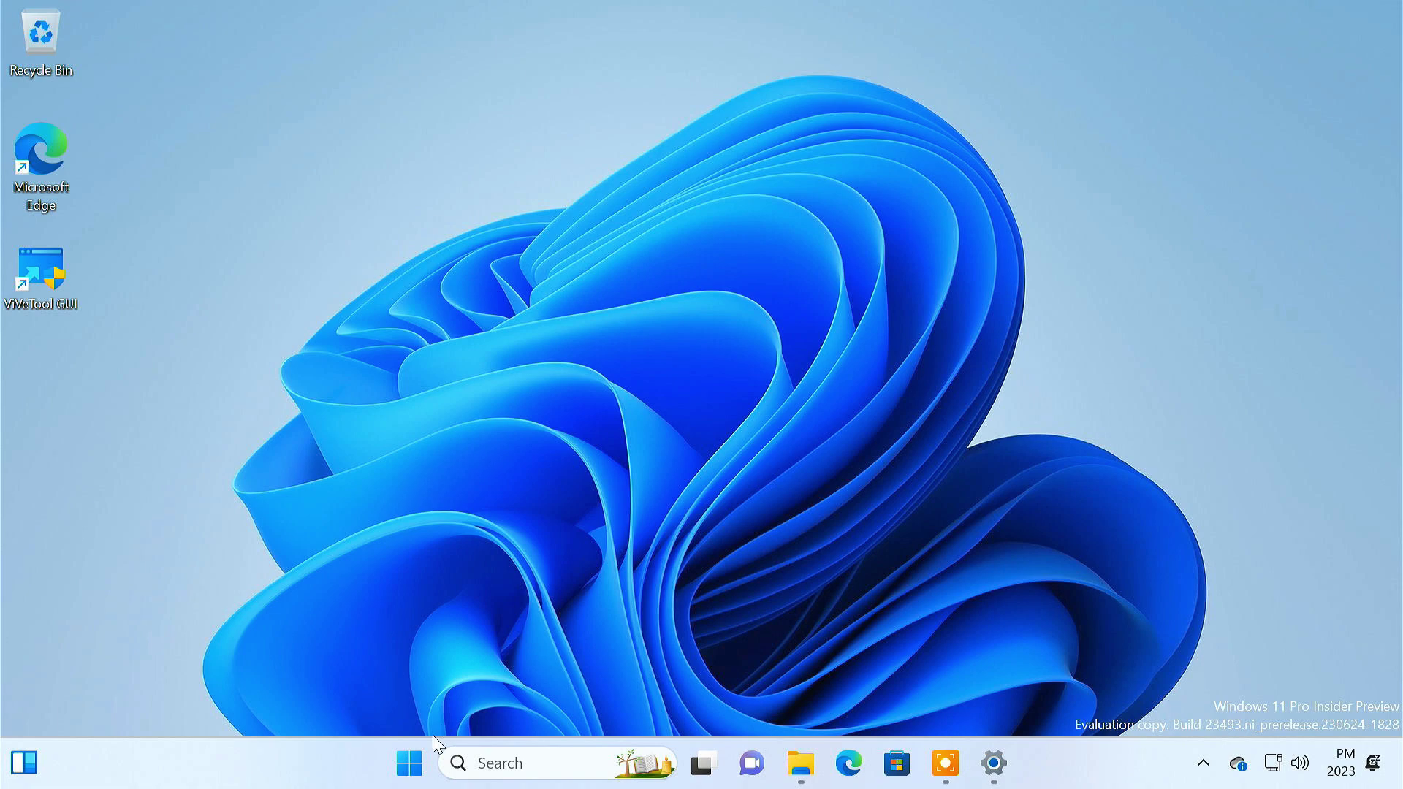
{"action": "left_click", "coordinate": [410, 763]}
{"action": "left_click", "coordinate": [973, 688]}
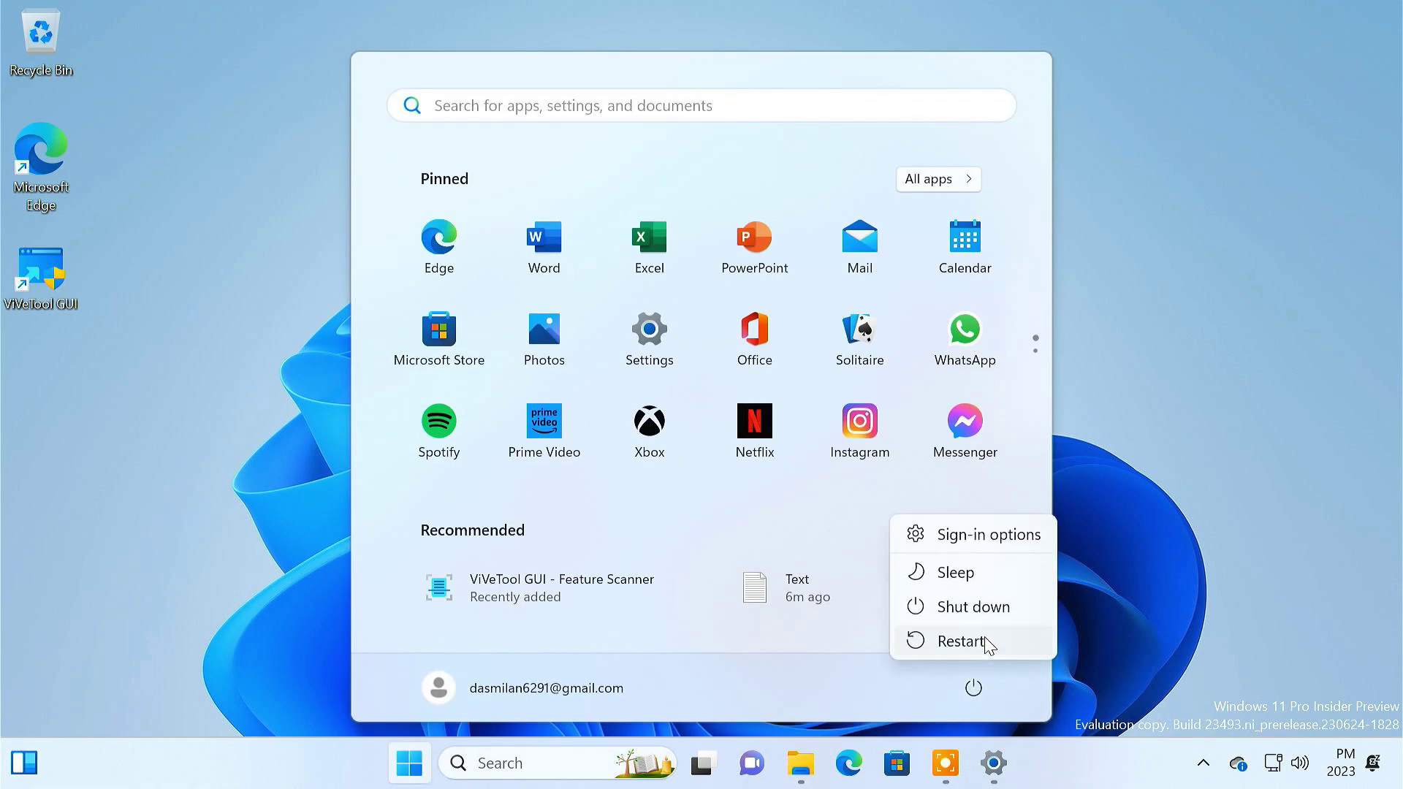
{"action": "left_click", "coordinate": [981, 642]}
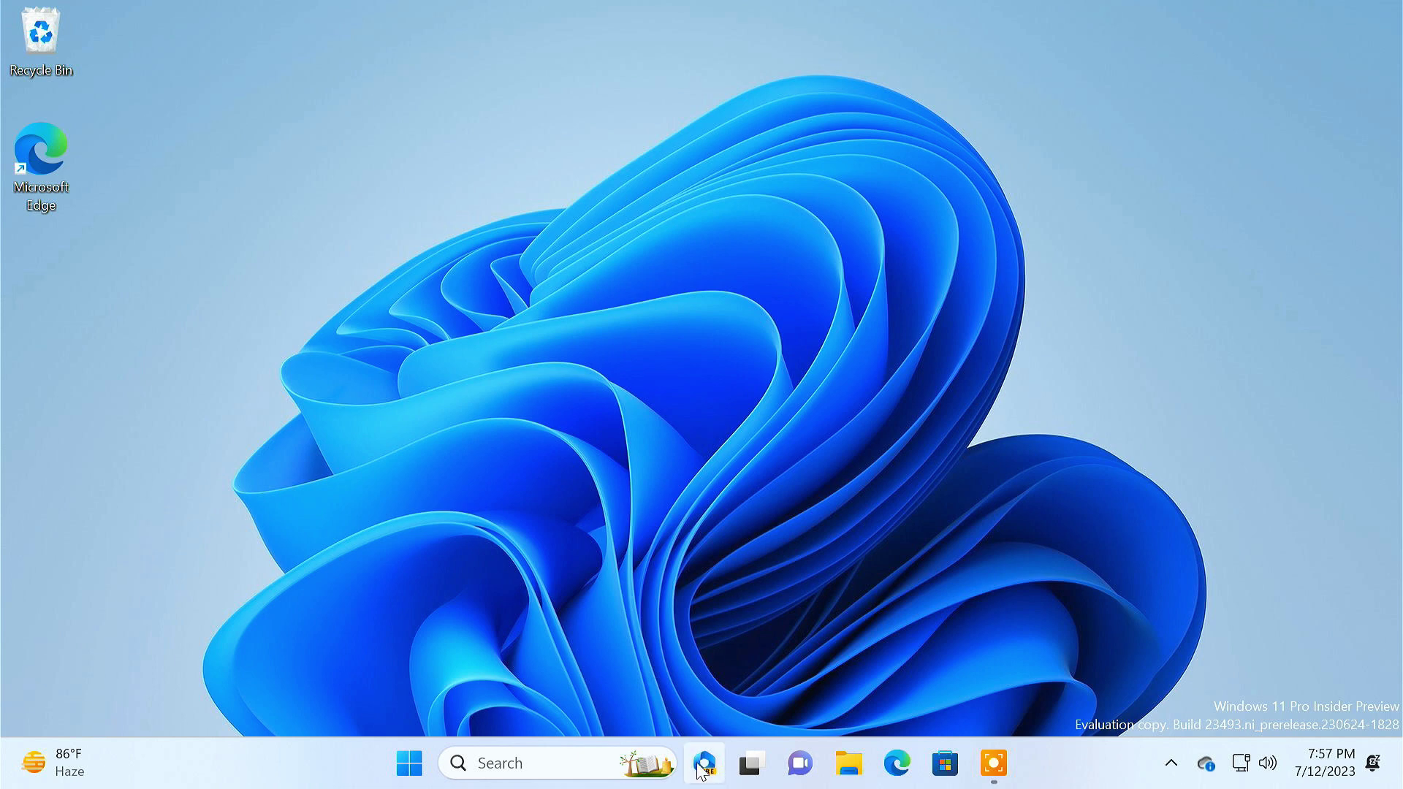
- Open the Windows Copilot preview pane from its taskbar icon
{"action": "left_click", "coordinate": [703, 765]}
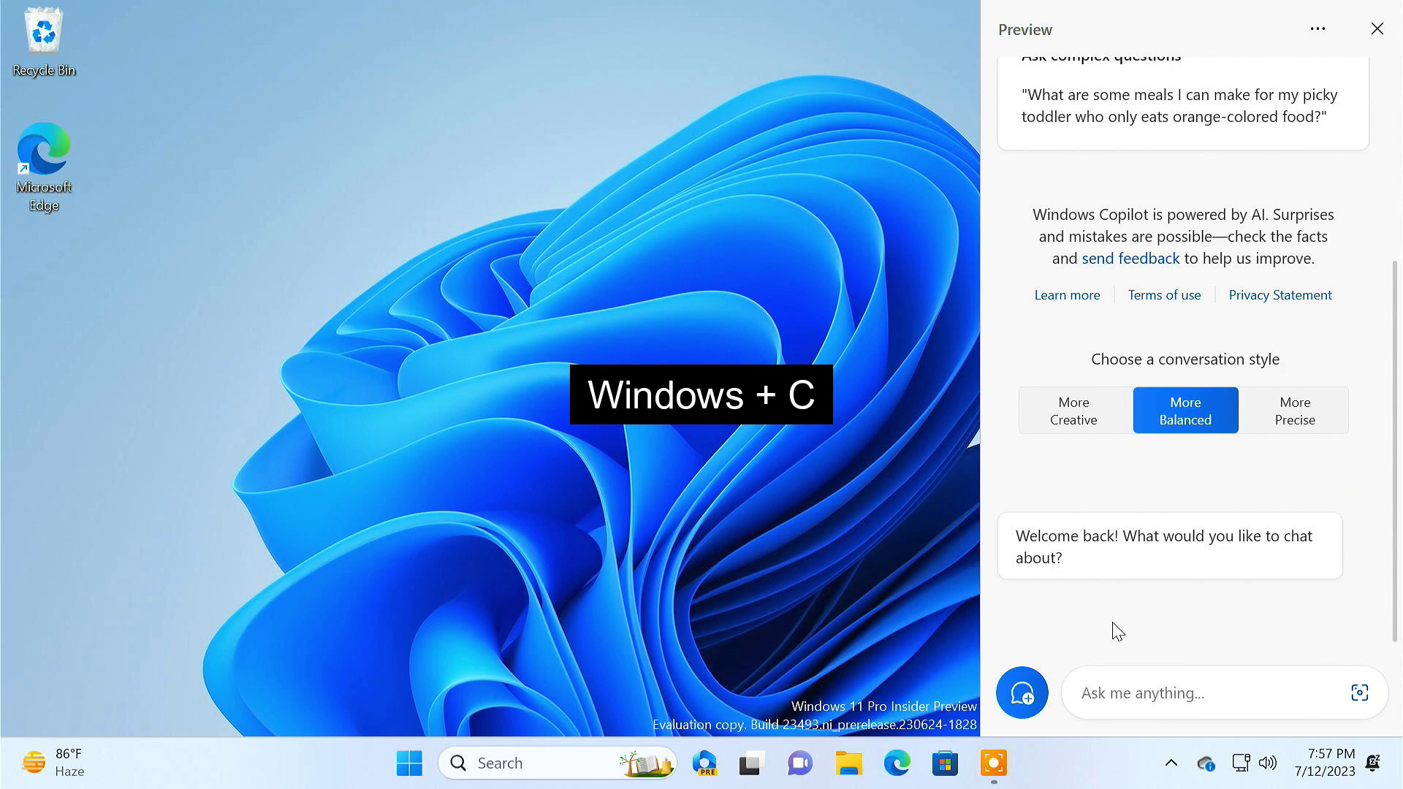
- In More Precise style, ask Copilot 'Who is Bill Gates?' then 'What is his net worth?'
{"action": "left_click", "coordinate": [1184, 696]}
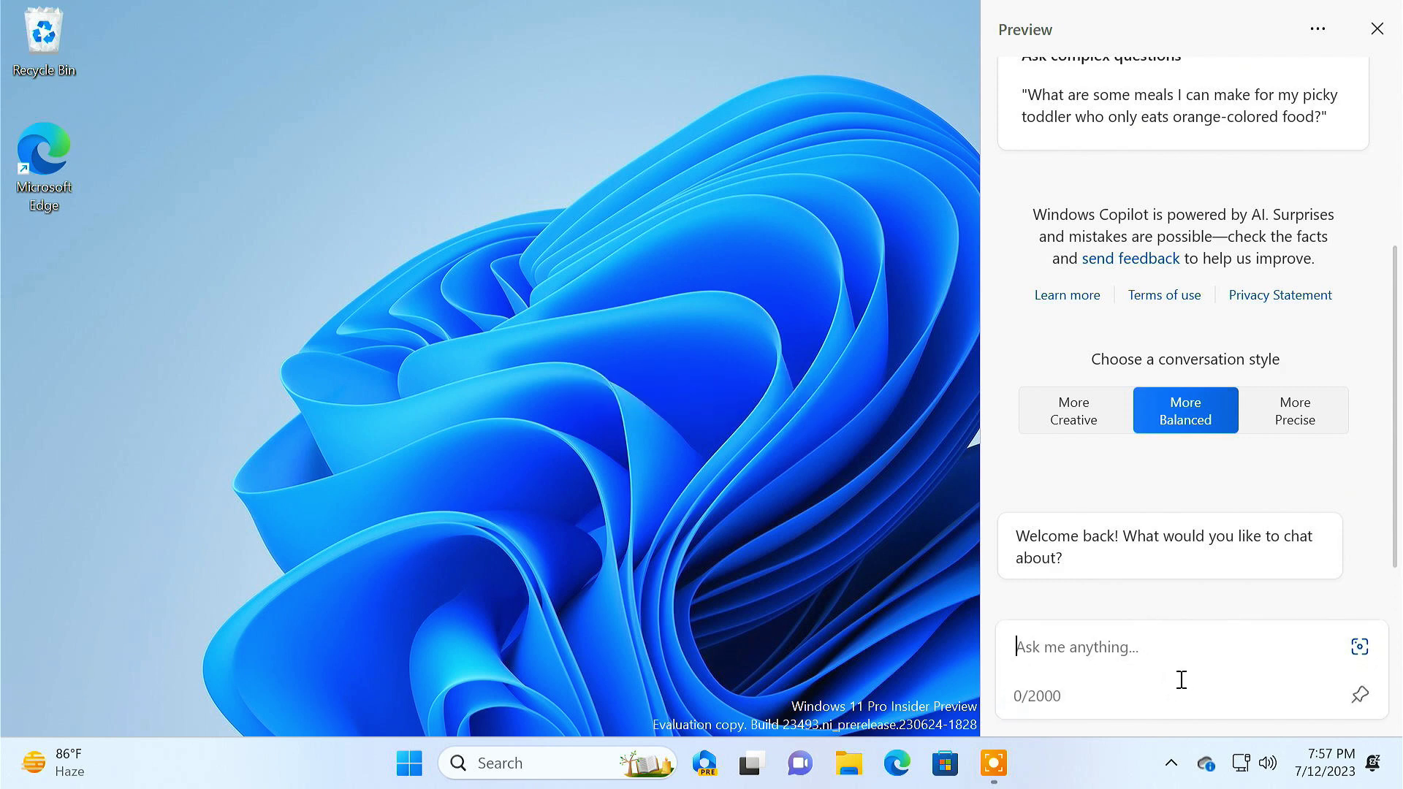
{"action": "type", "text": "Who is Bill Gates?"}
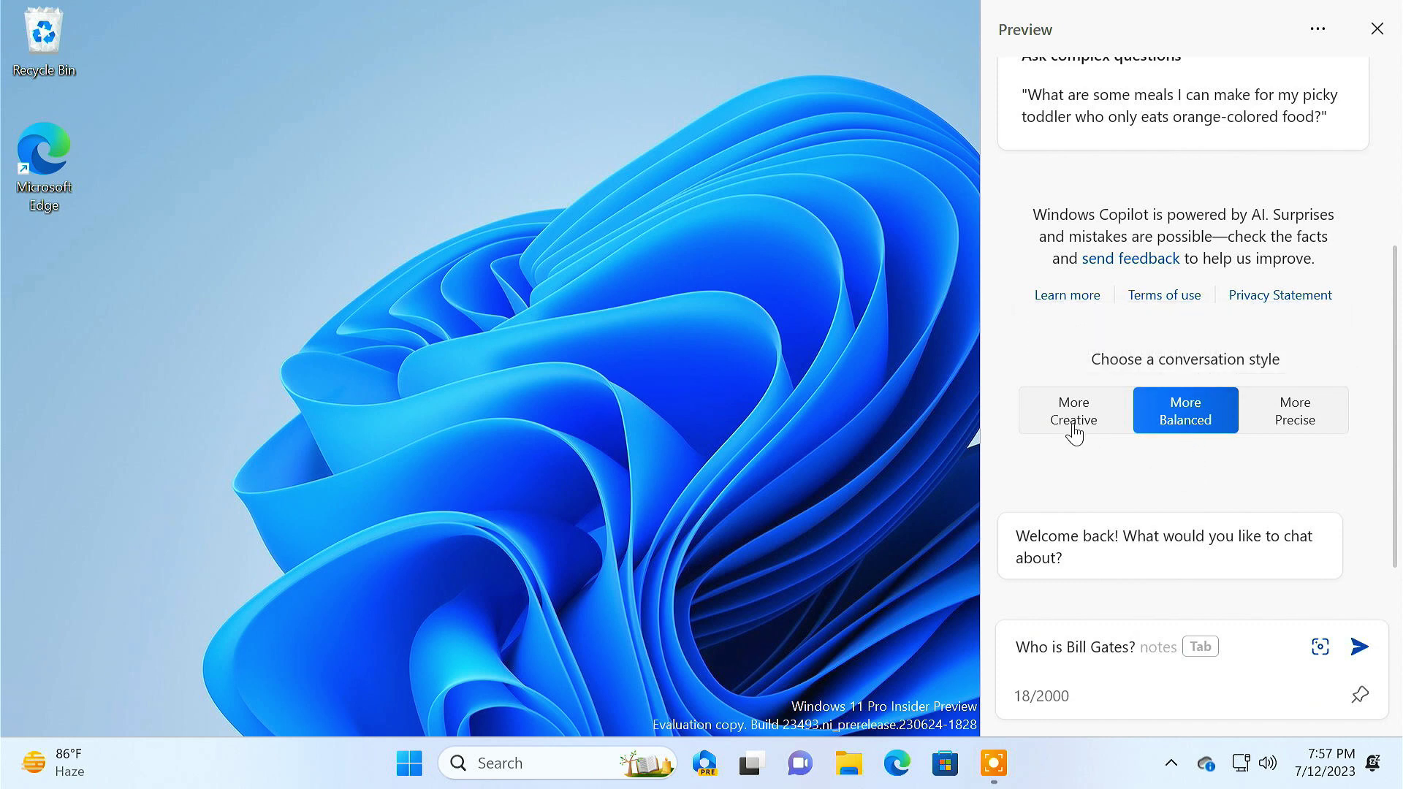
{"action": "left_click", "coordinate": [1296, 431]}
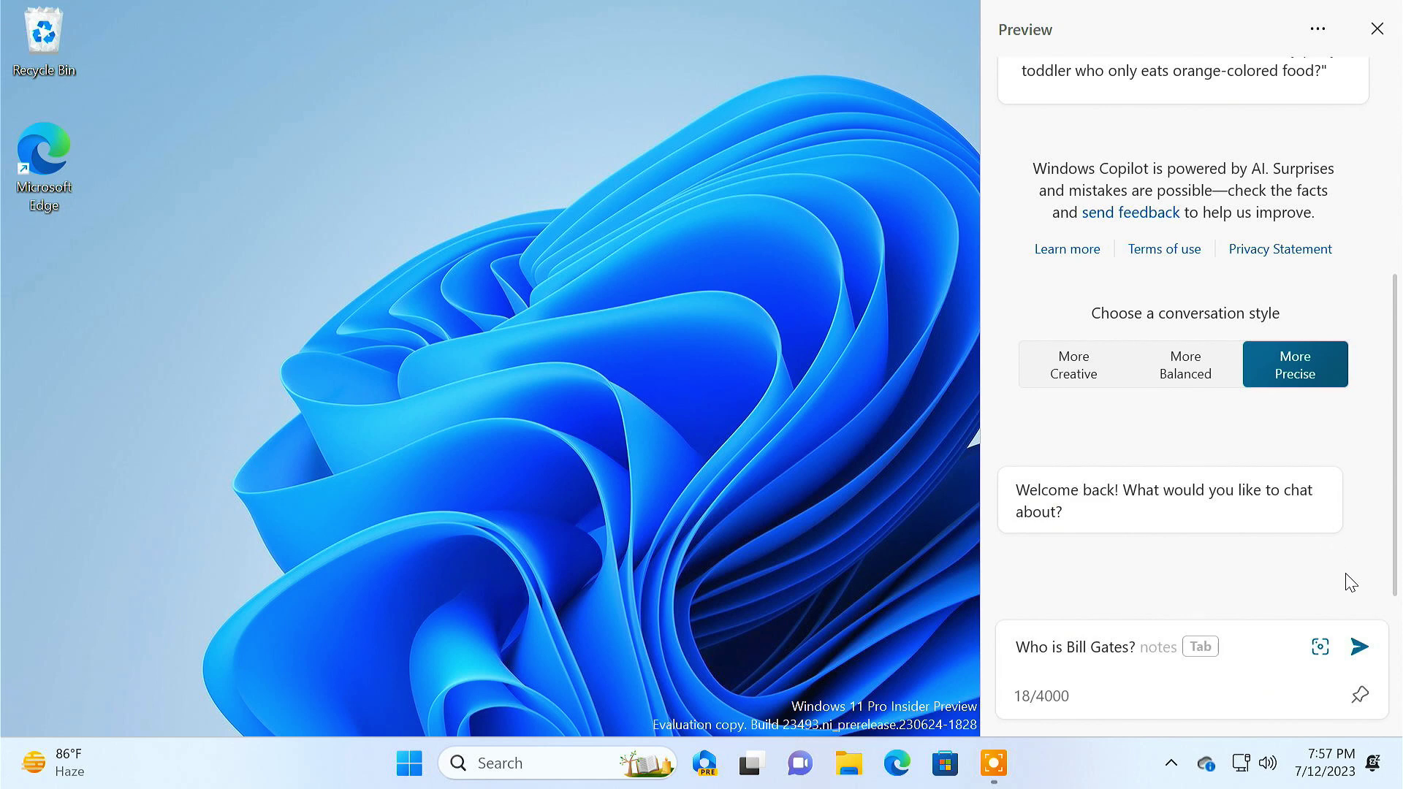
{"action": "left_click", "coordinate": [1360, 649]}
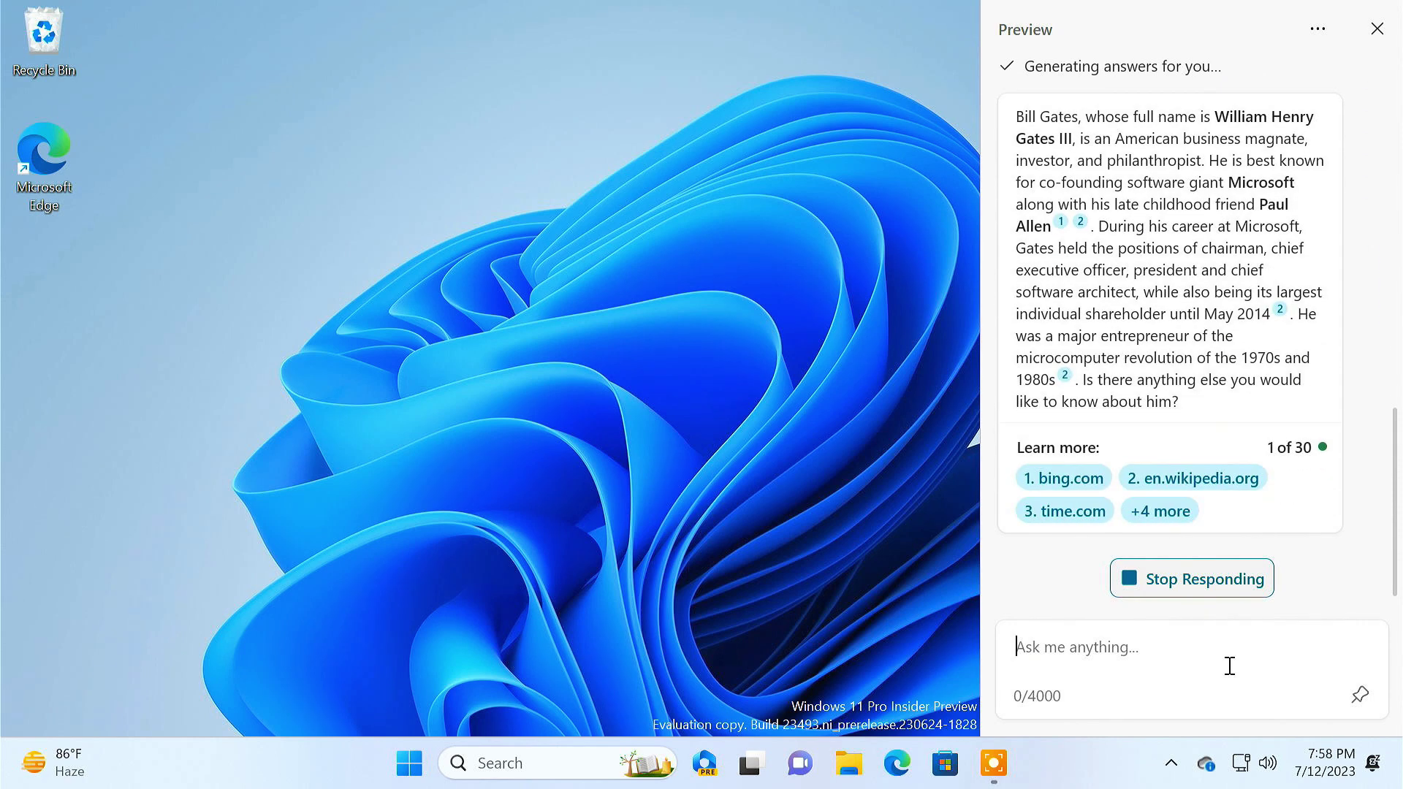
{"action": "type", "text": "What is"}
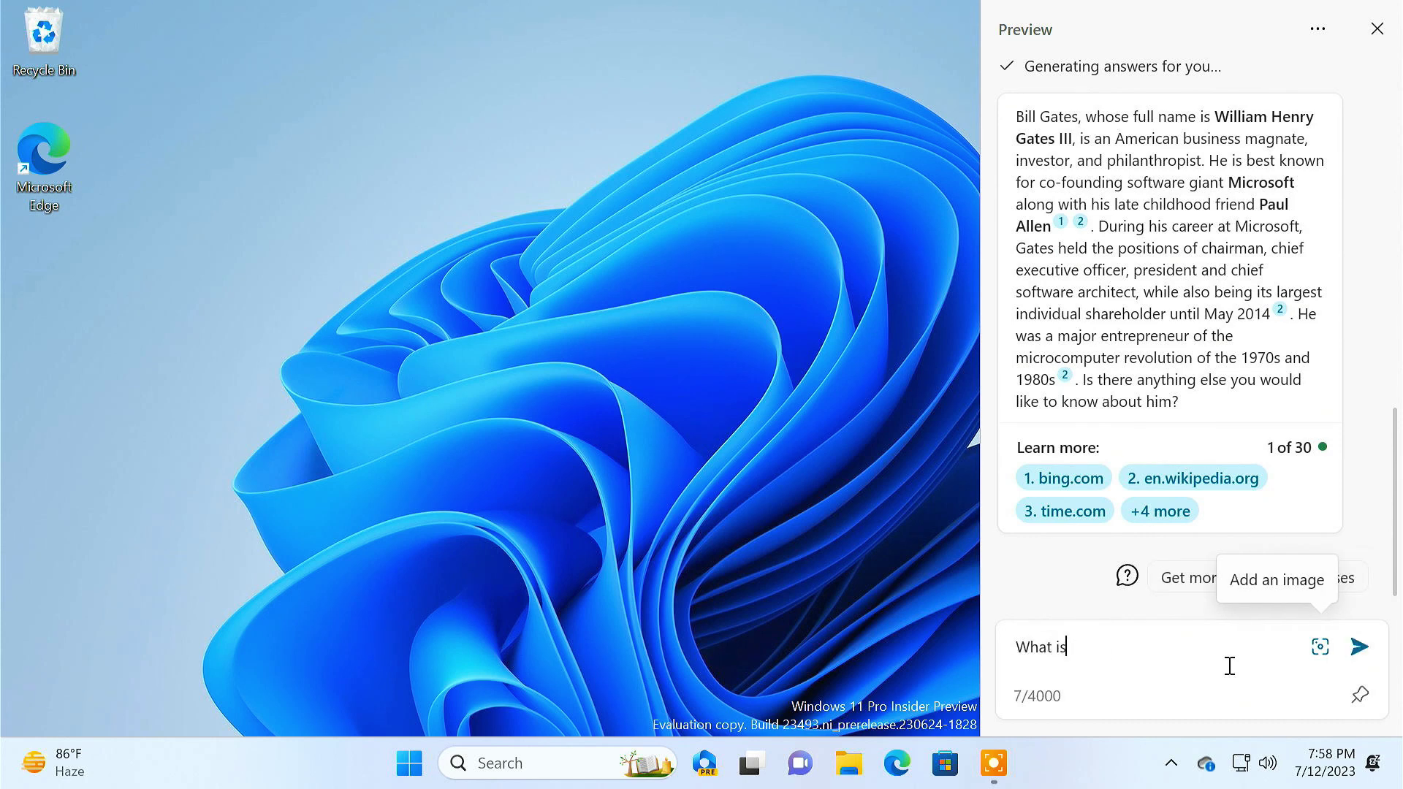
{"action": "type", "text": " his net worth?"}
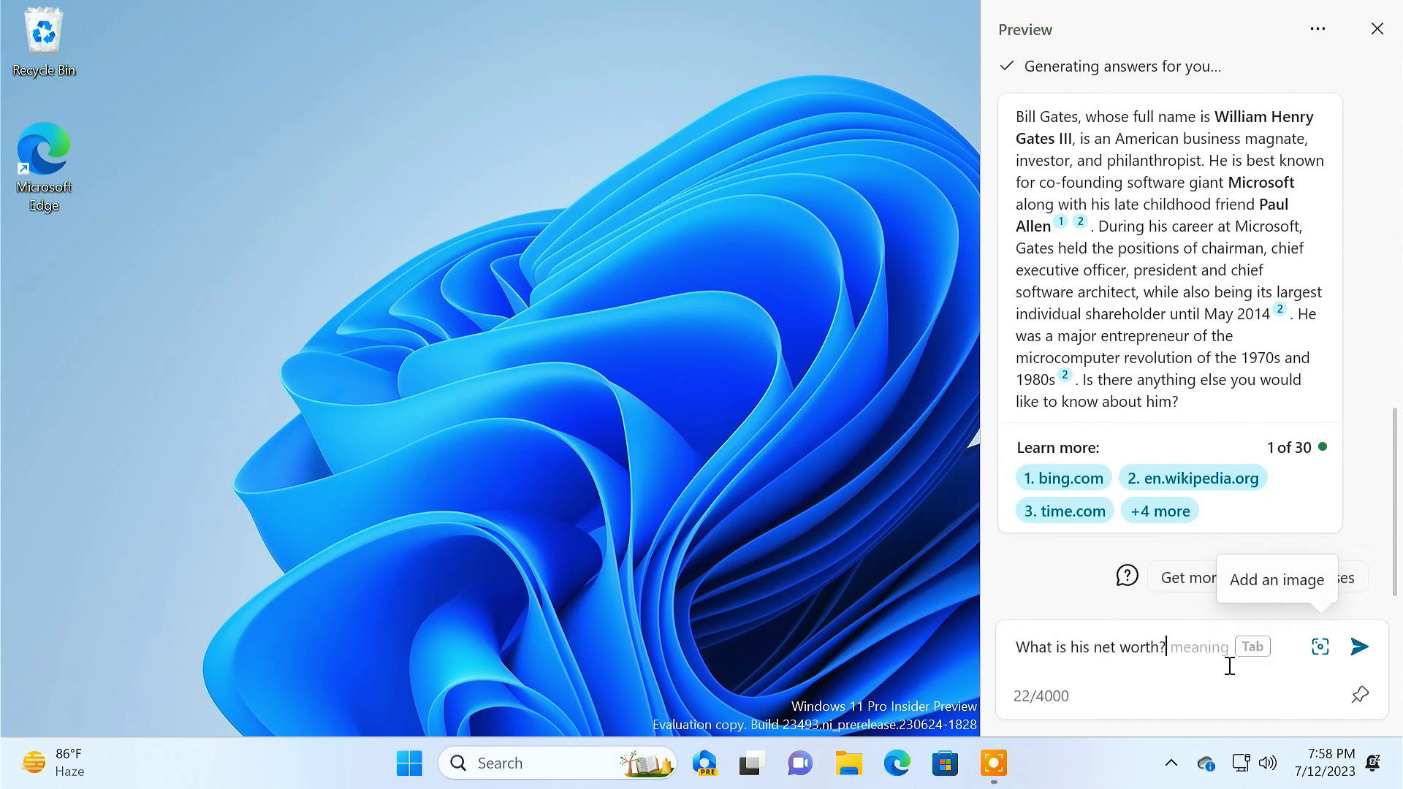
{"action": "key", "text": "Return"}
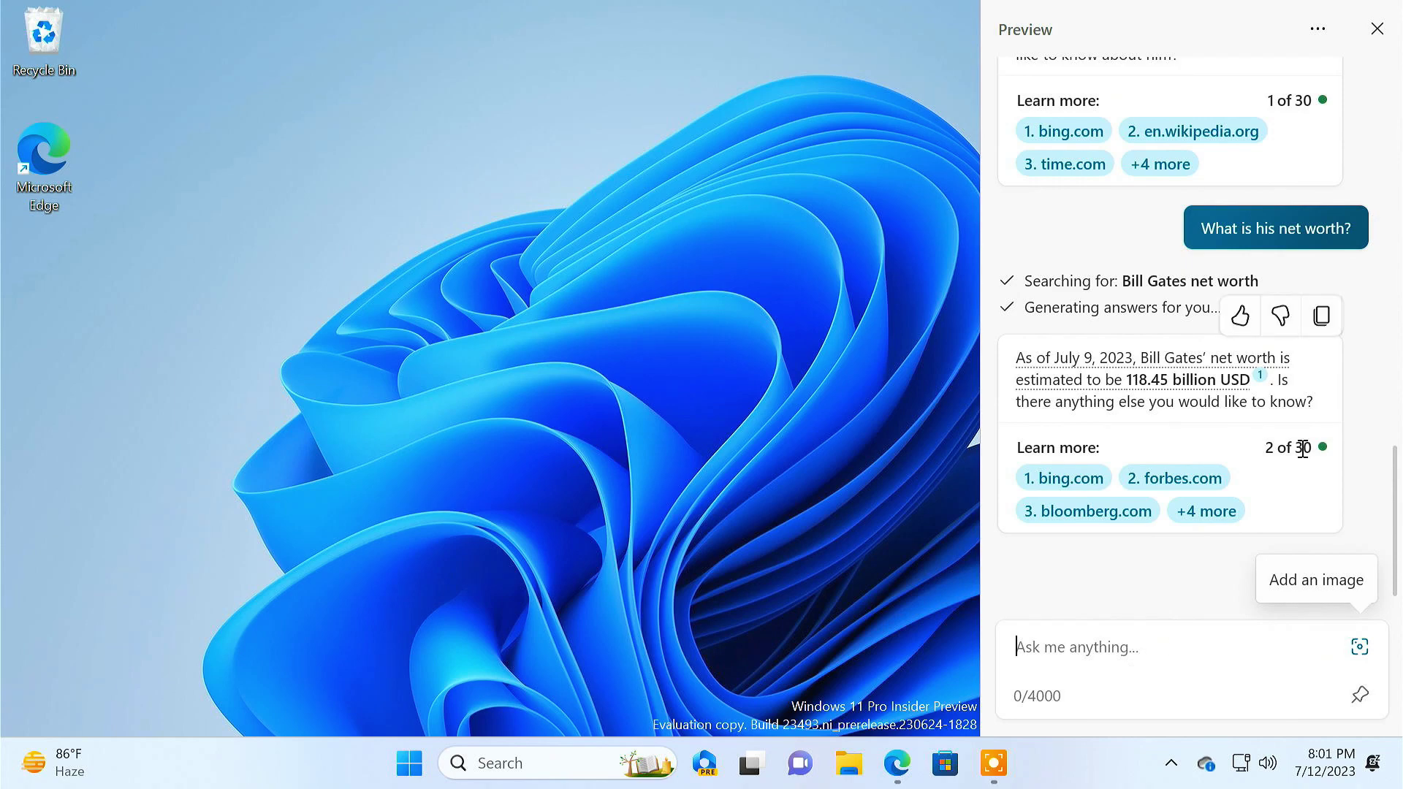
- Have Copilot summarize the Bill Gates essay in Edge, allowing tab access, then close Edge
{"action": "left_click", "coordinate": [1377, 28]}
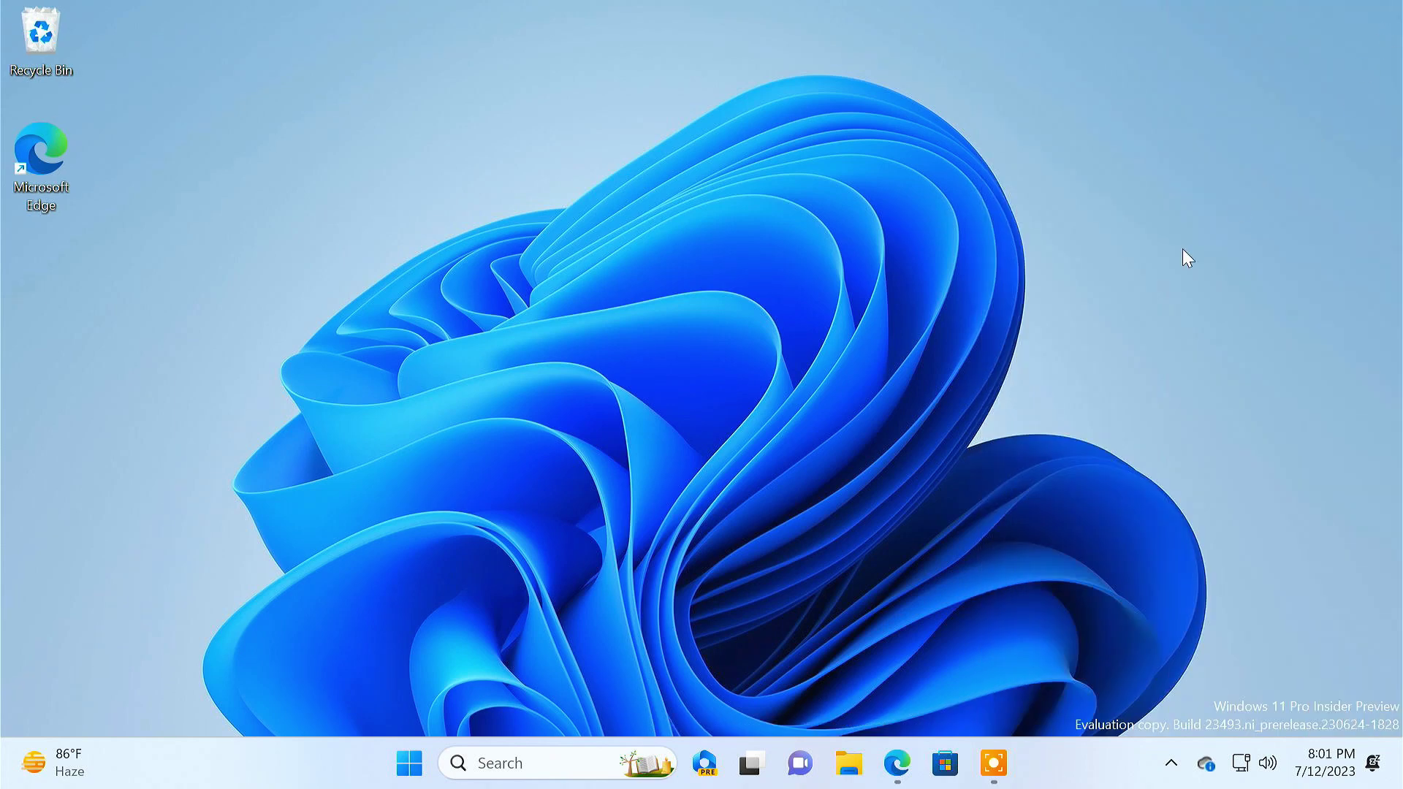
{"action": "left_click", "coordinate": [898, 773]}
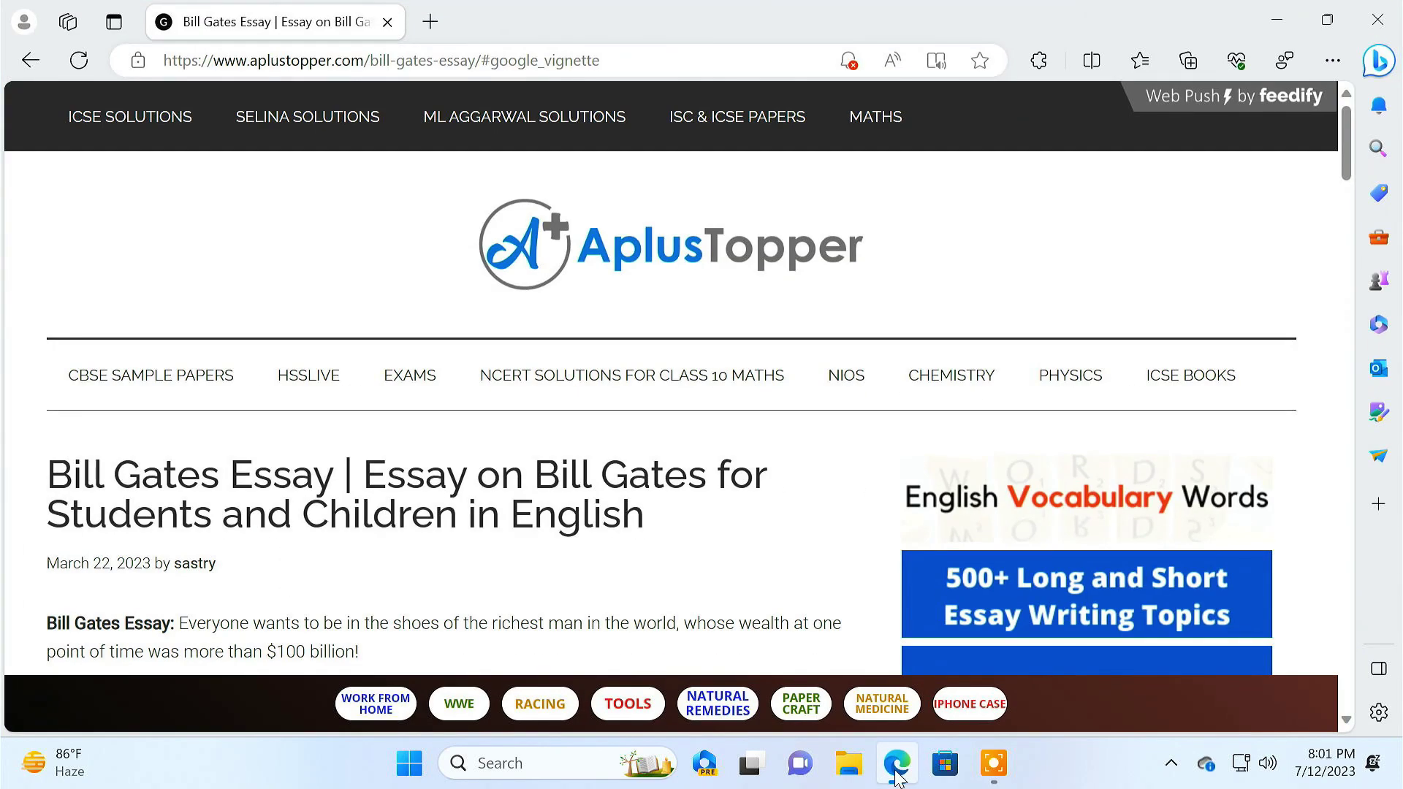
{"action": "scroll", "coordinate": [846, 557], "scroll_direction": "down", "scroll_amount": 20}
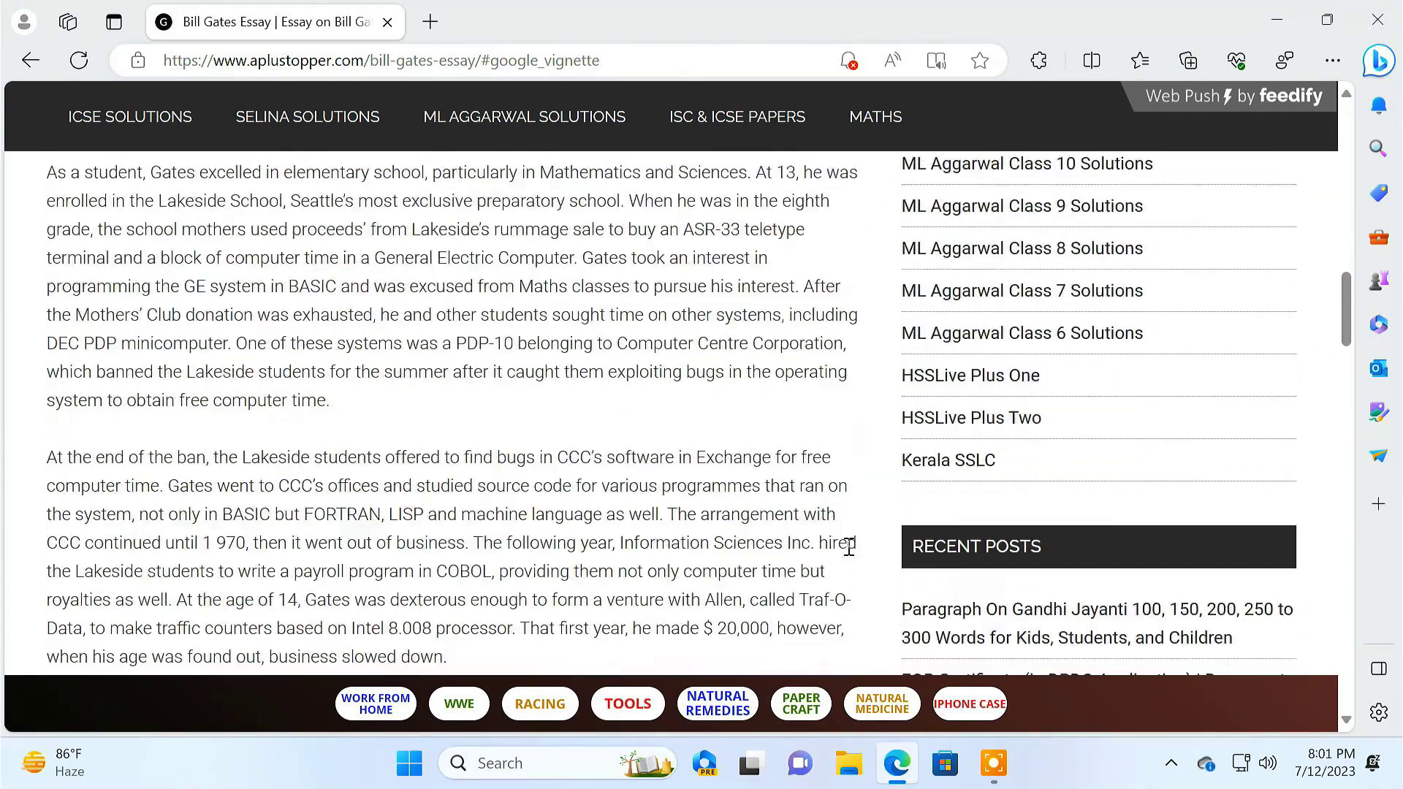
{"action": "left_click", "coordinate": [1376, 67]}
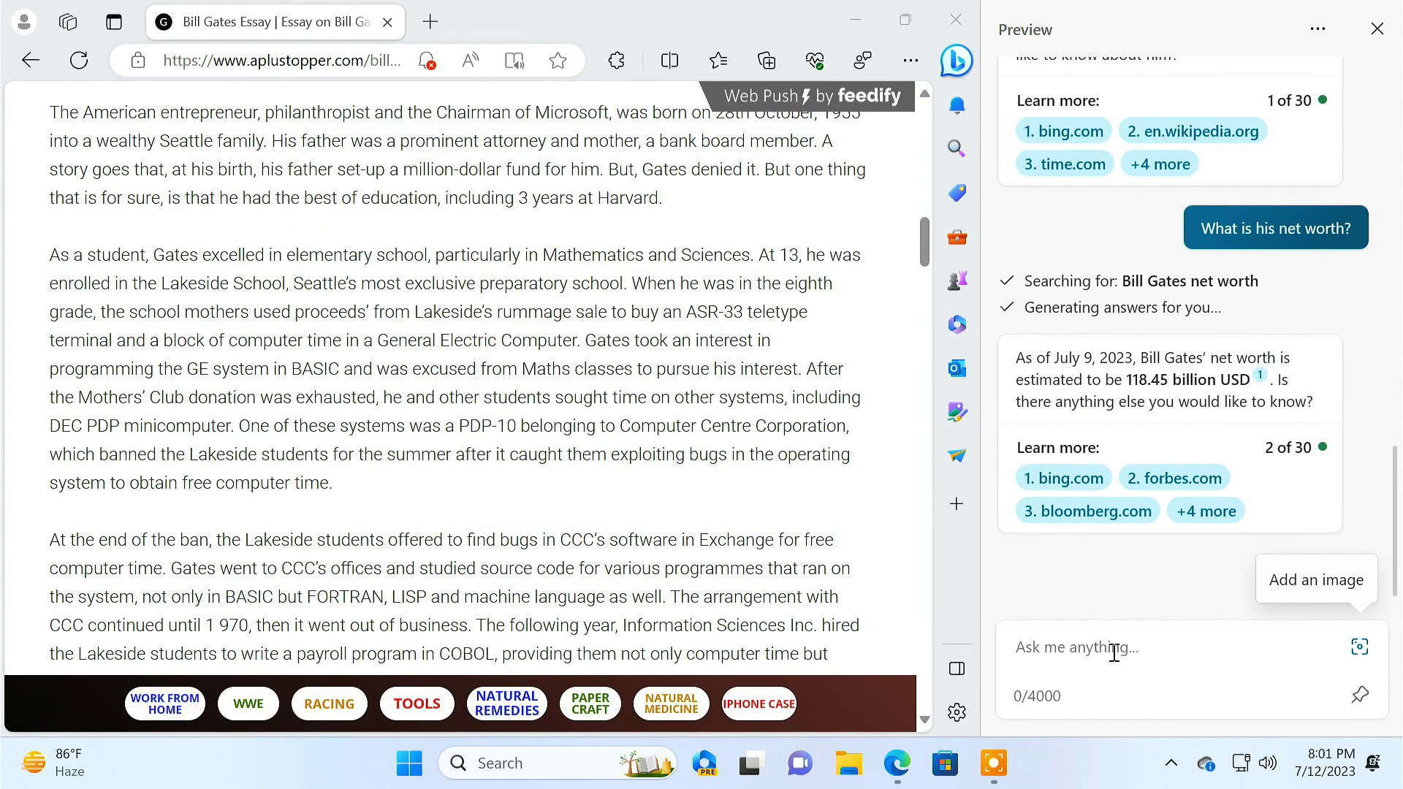
{"action": "type", "text": "Summari"}
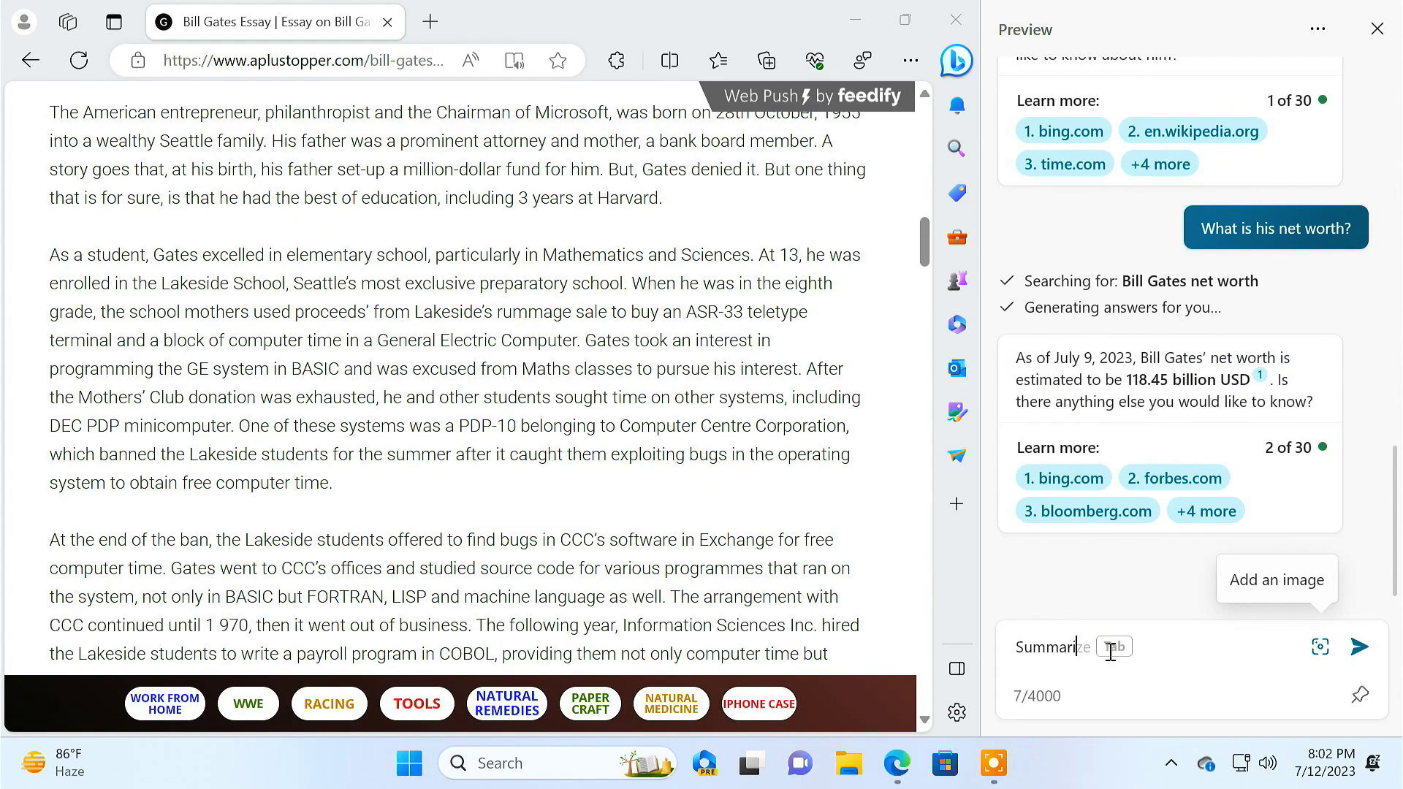
{"action": "type", "text": "ze content"}
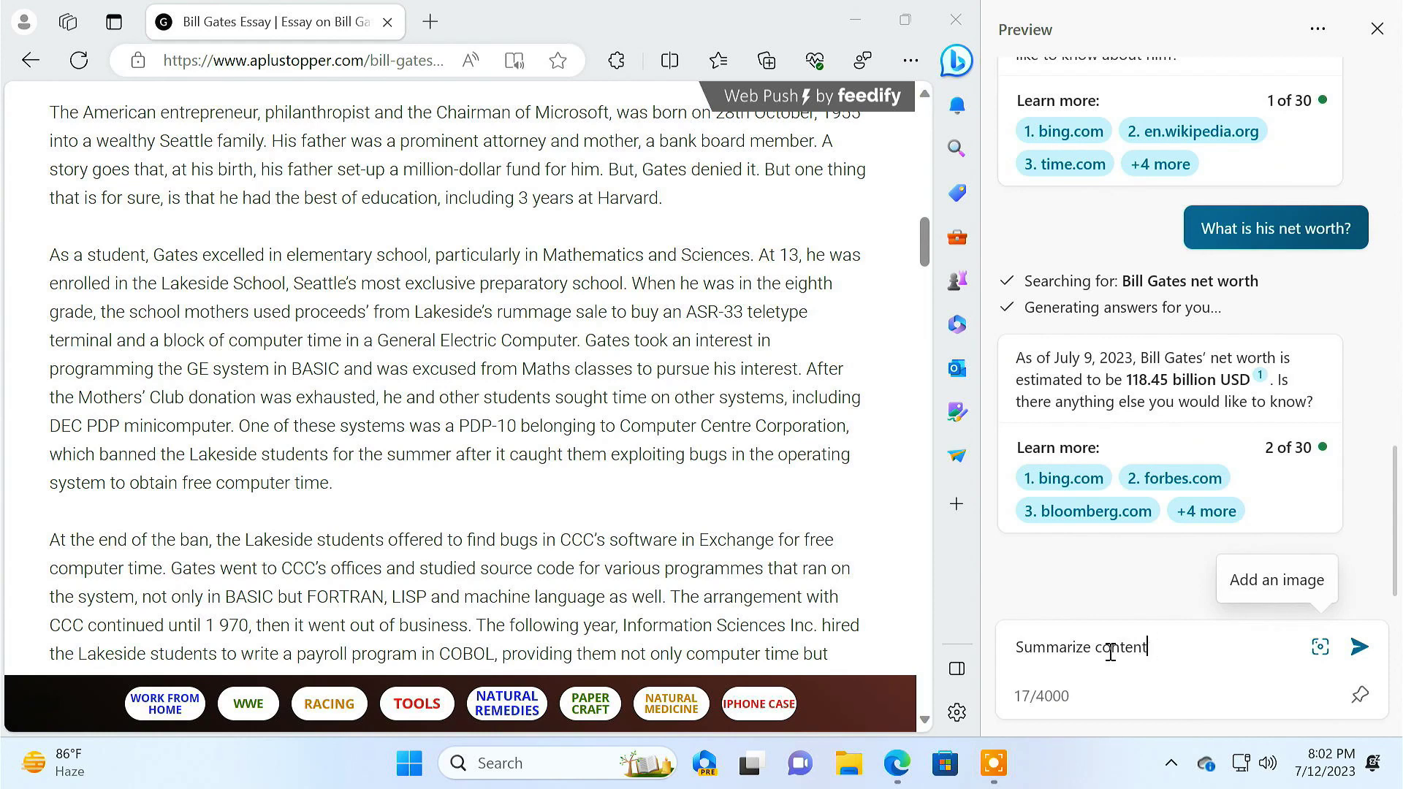
{"action": "key", "text": "Return"}
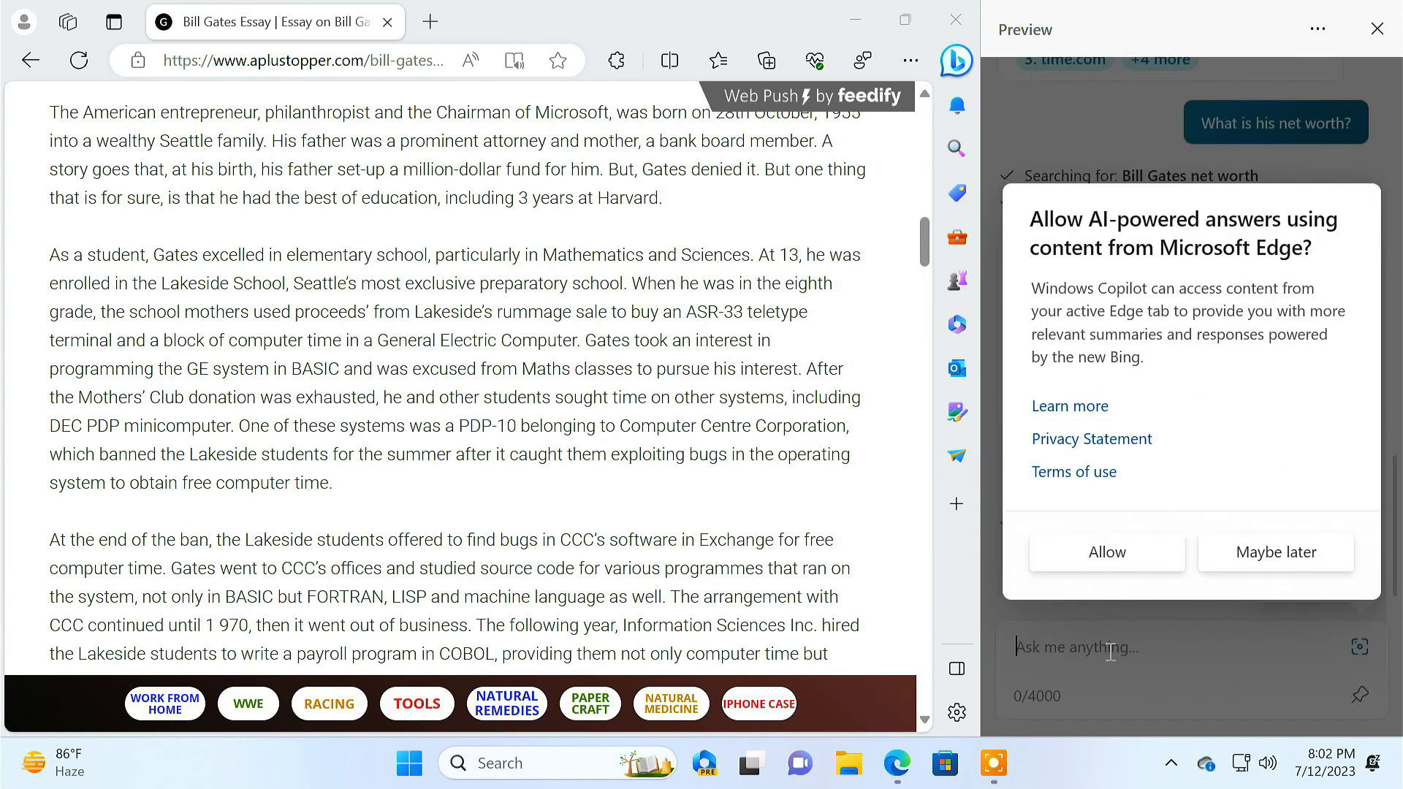
{"action": "left_click", "coordinate": [1108, 553]}
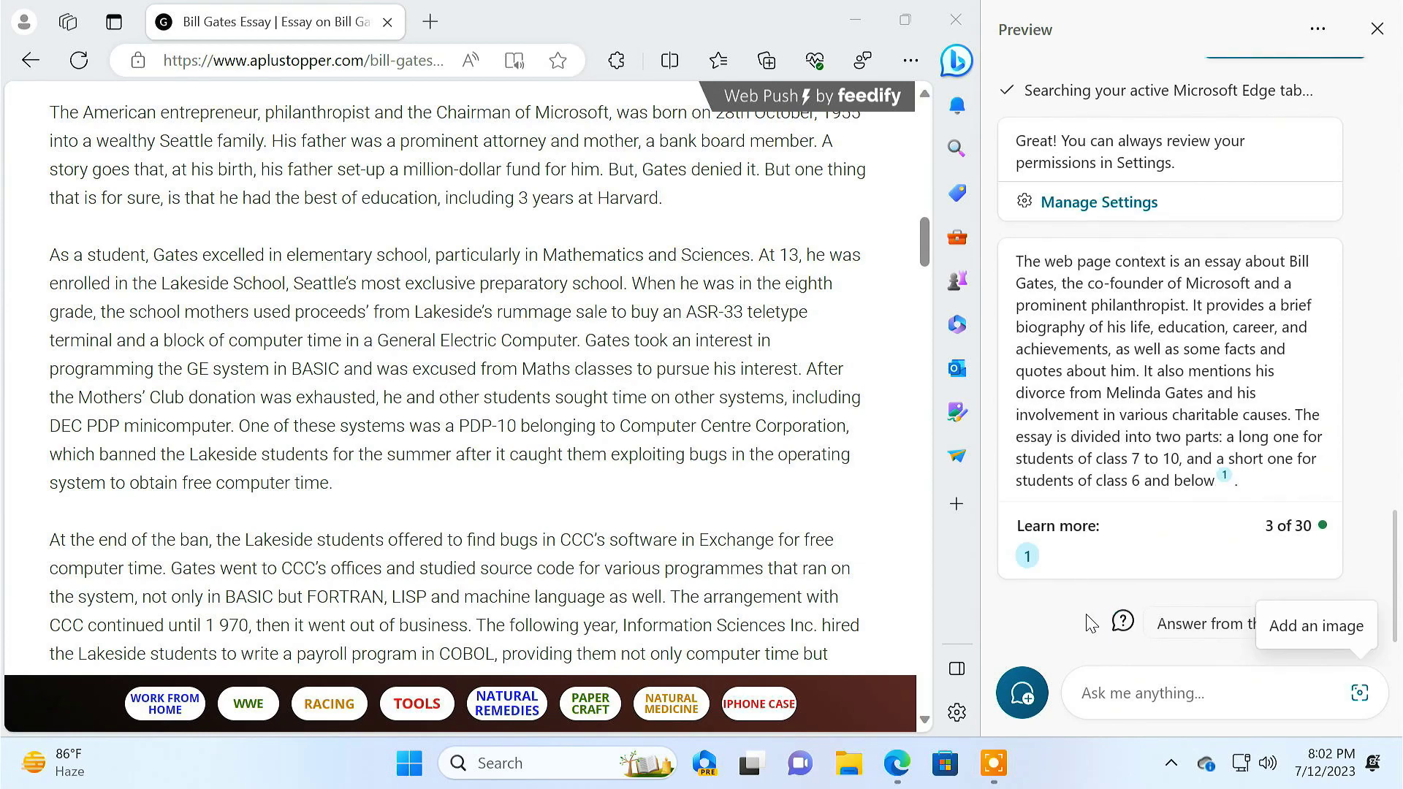
{"action": "left_click", "coordinate": [945, 20]}
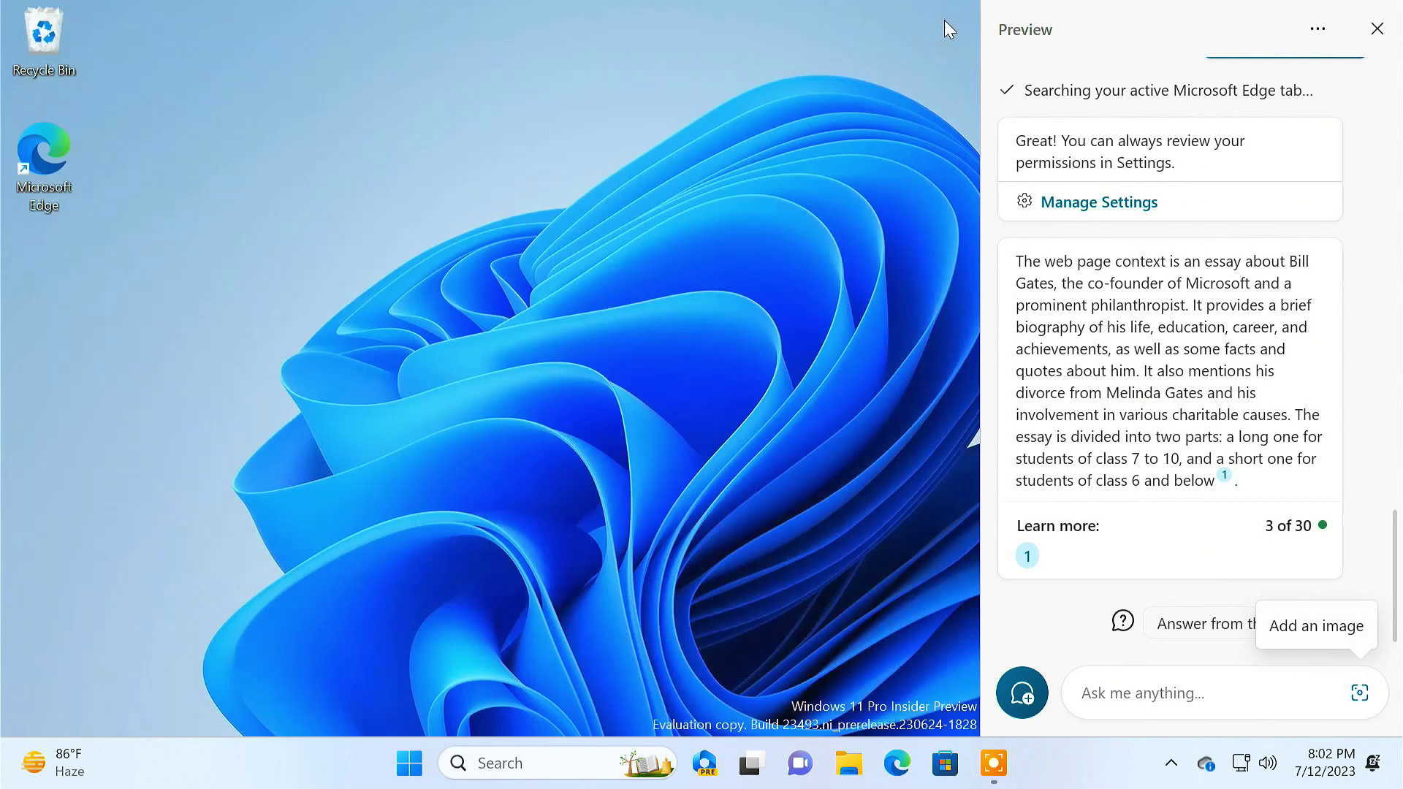
{"action": "left_click", "coordinate": [1191, 693]}
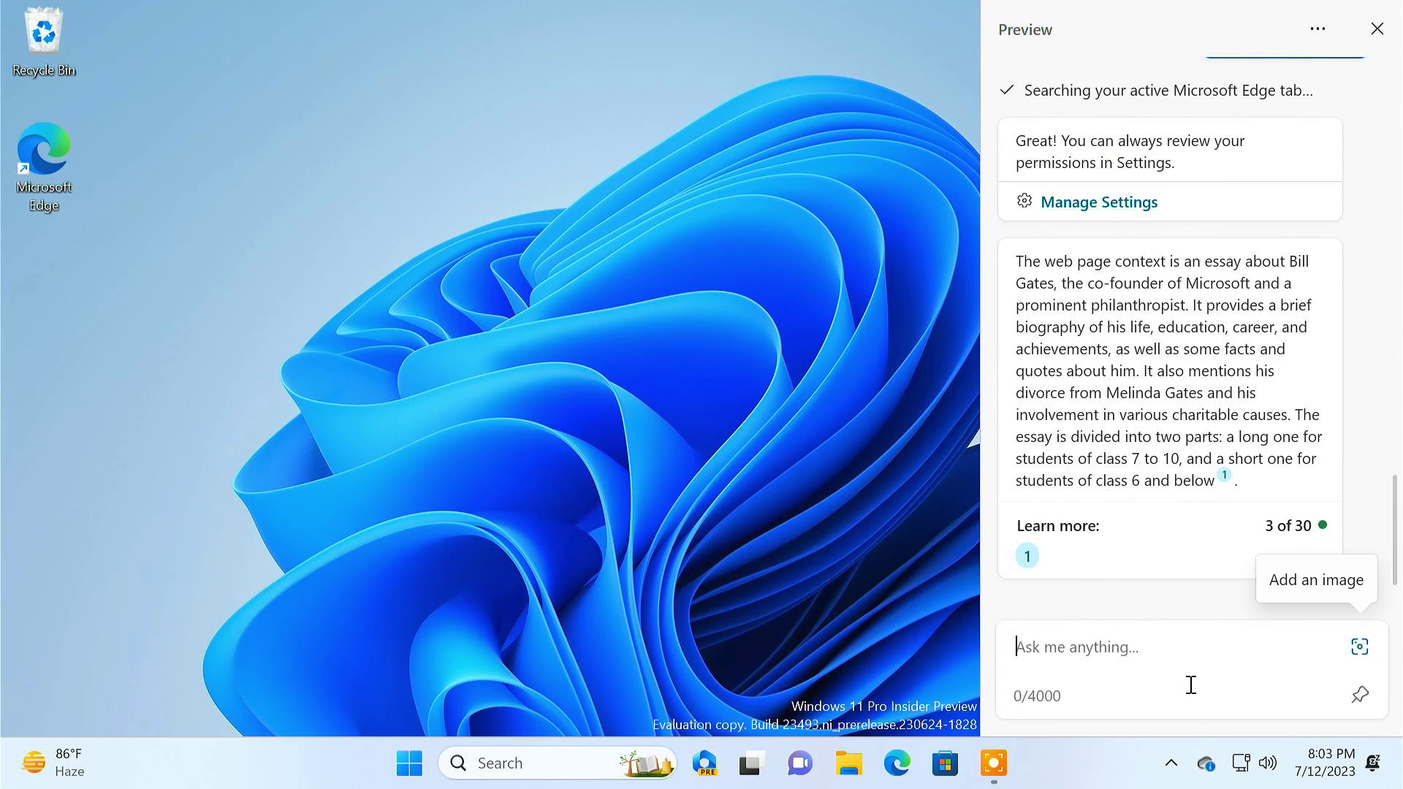
- Ask Copilot for a picture of a dog playing with kids, then take a fullscreen screenshot
{"action": "type", "text": "make a picture of a dog playing with kids"}
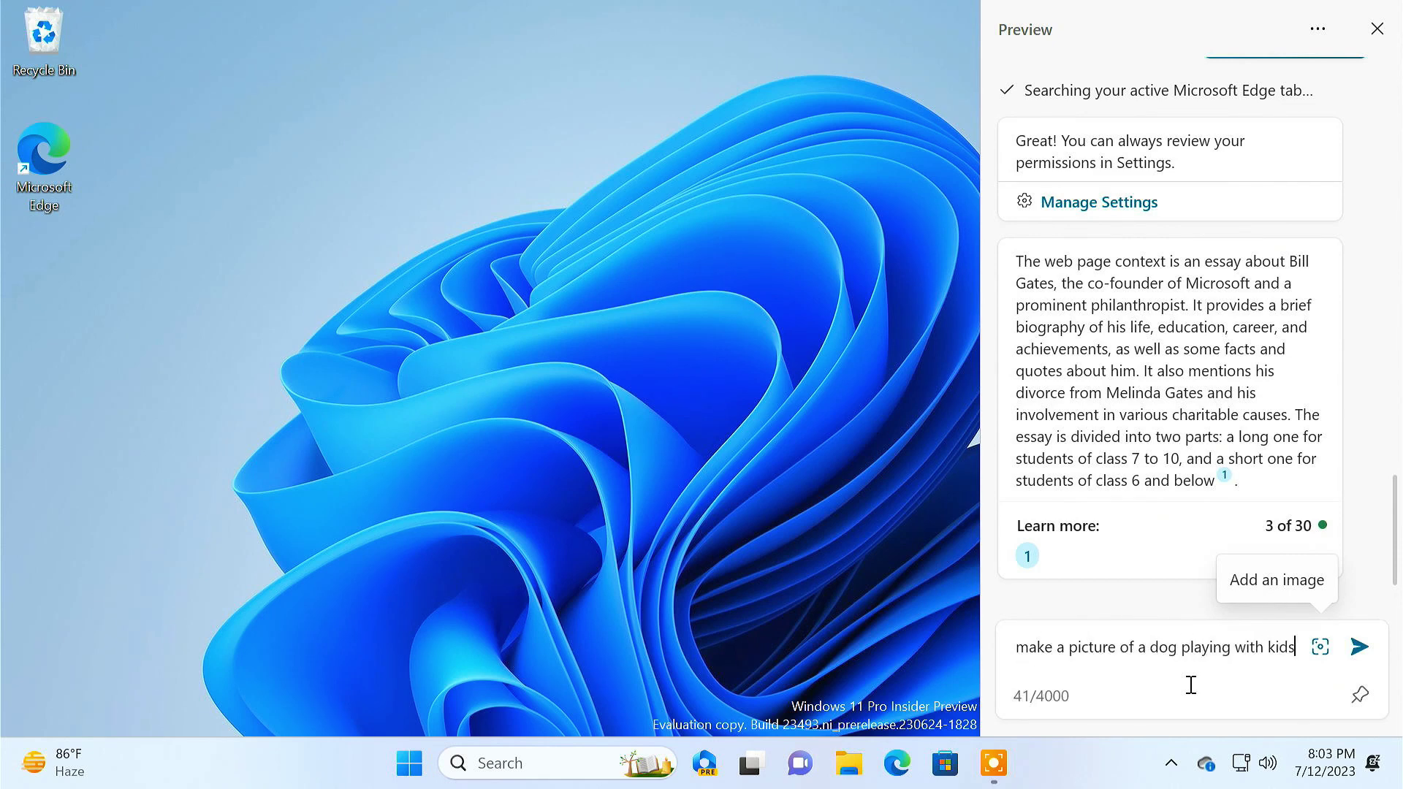
{"action": "key", "text": "Return"}
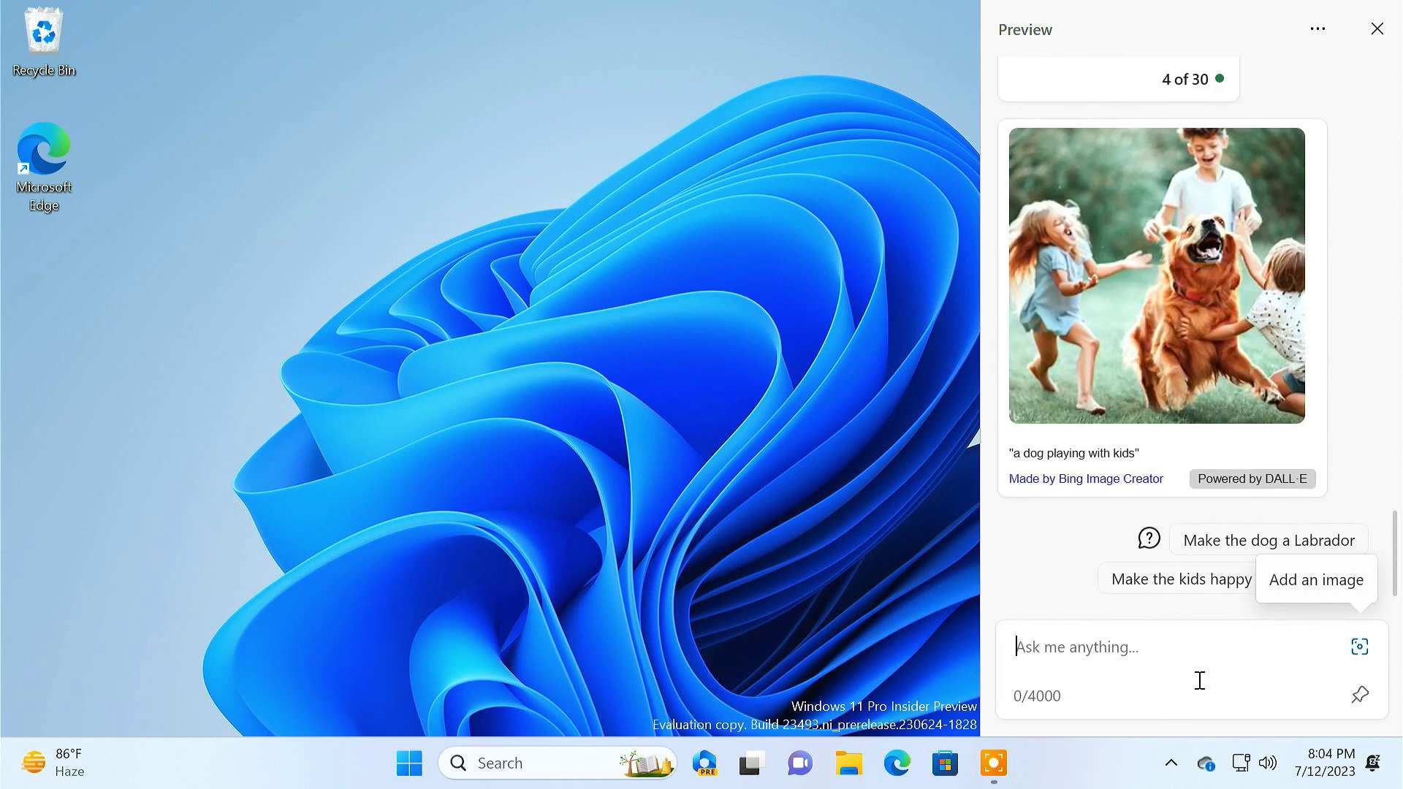
{"action": "type", "text": "Take a screenshot"}
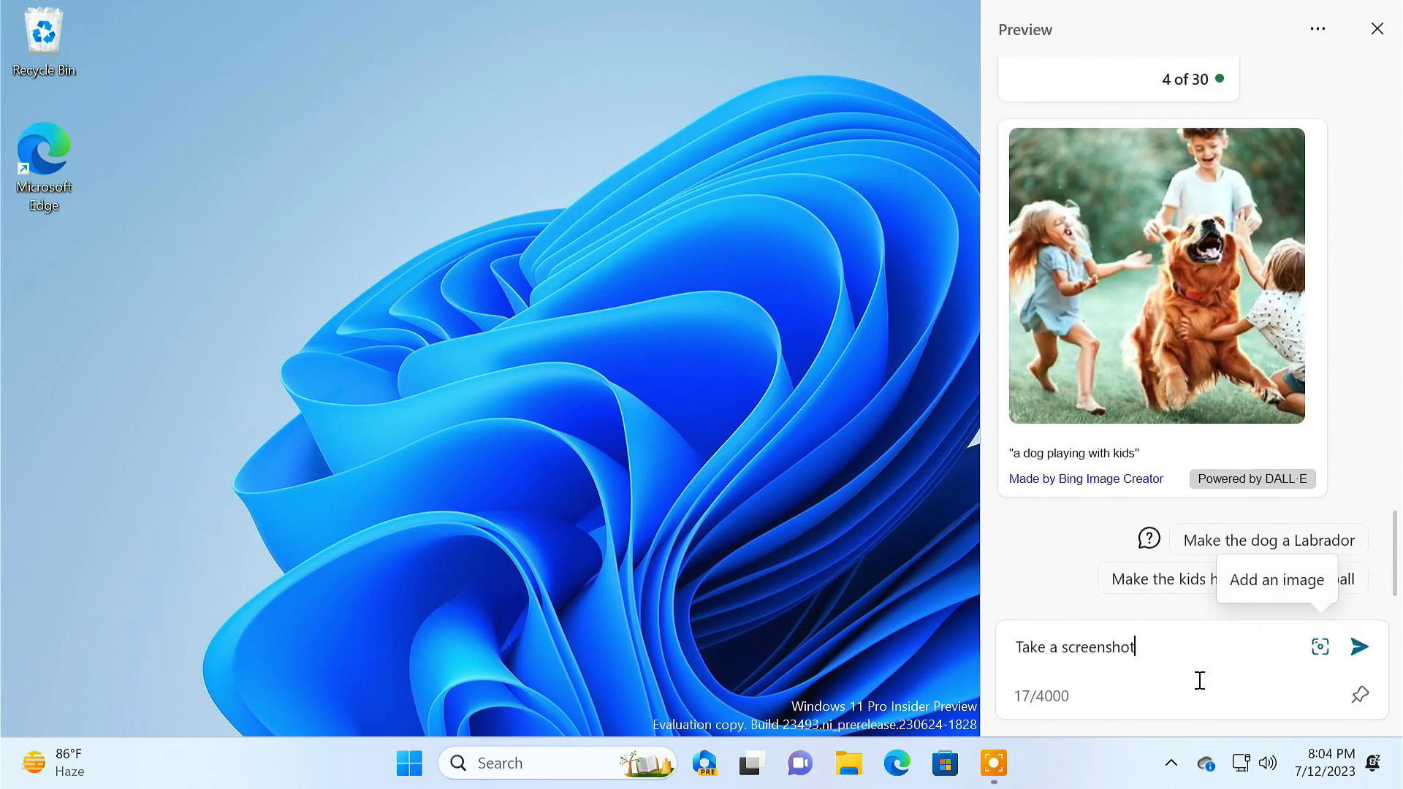
{"action": "key", "text": "Return"}
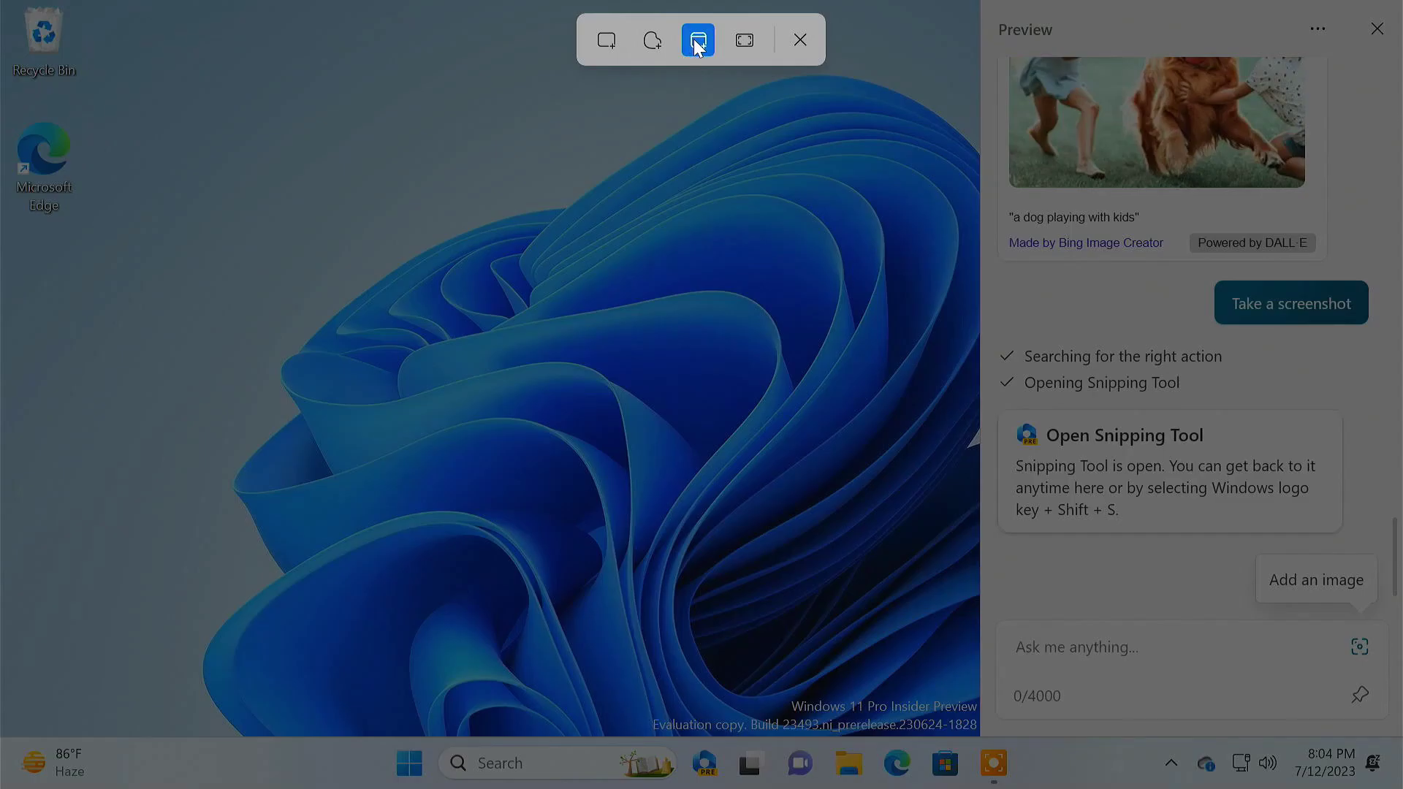
{"action": "left_click", "coordinate": [742, 42]}
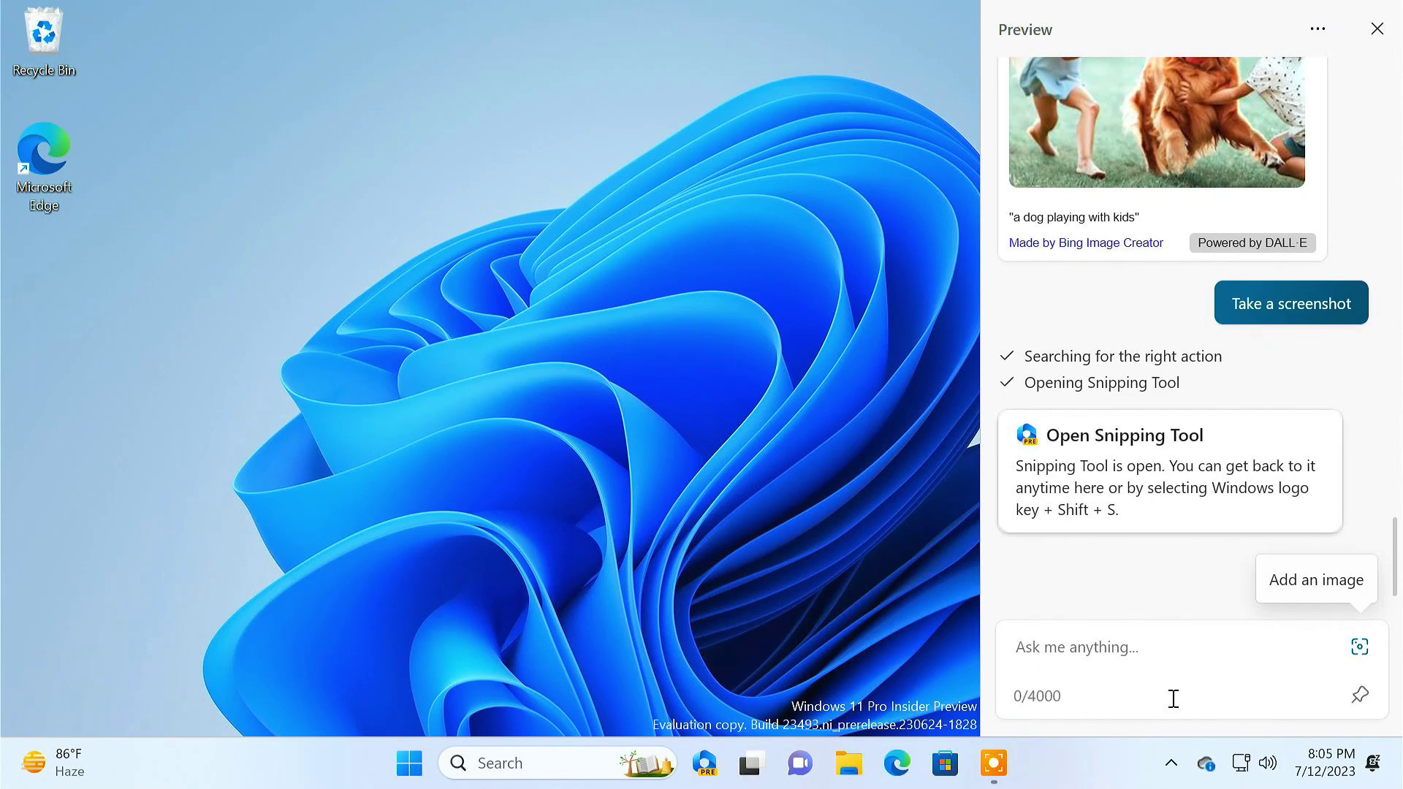
{"action": "type", "text": "Enable Do N"}
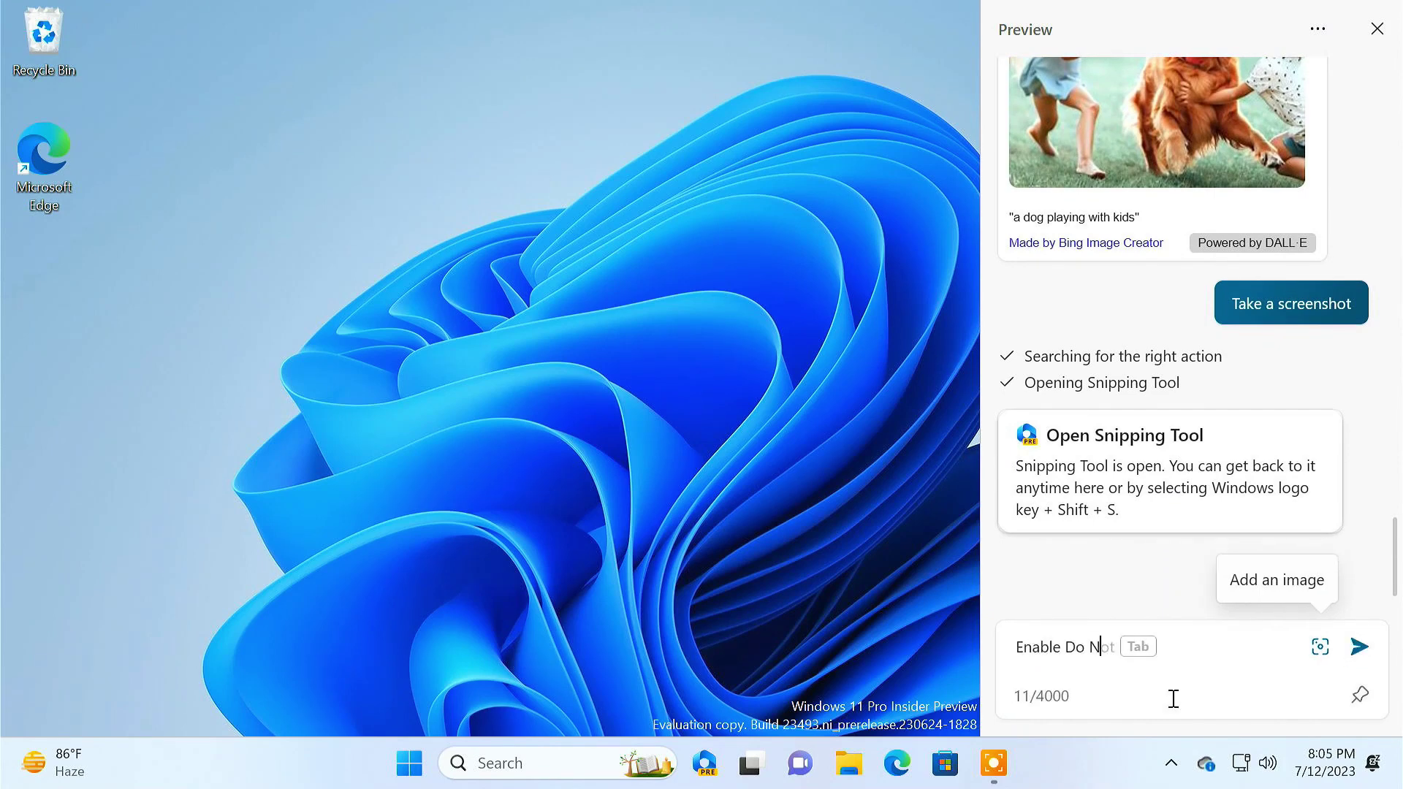
{"action": "type", "text": "ot Disturb"}
- Send 'Enable Do Not Disturb' to Copilot and confirm with Yes
{"action": "key", "text": "Return"}
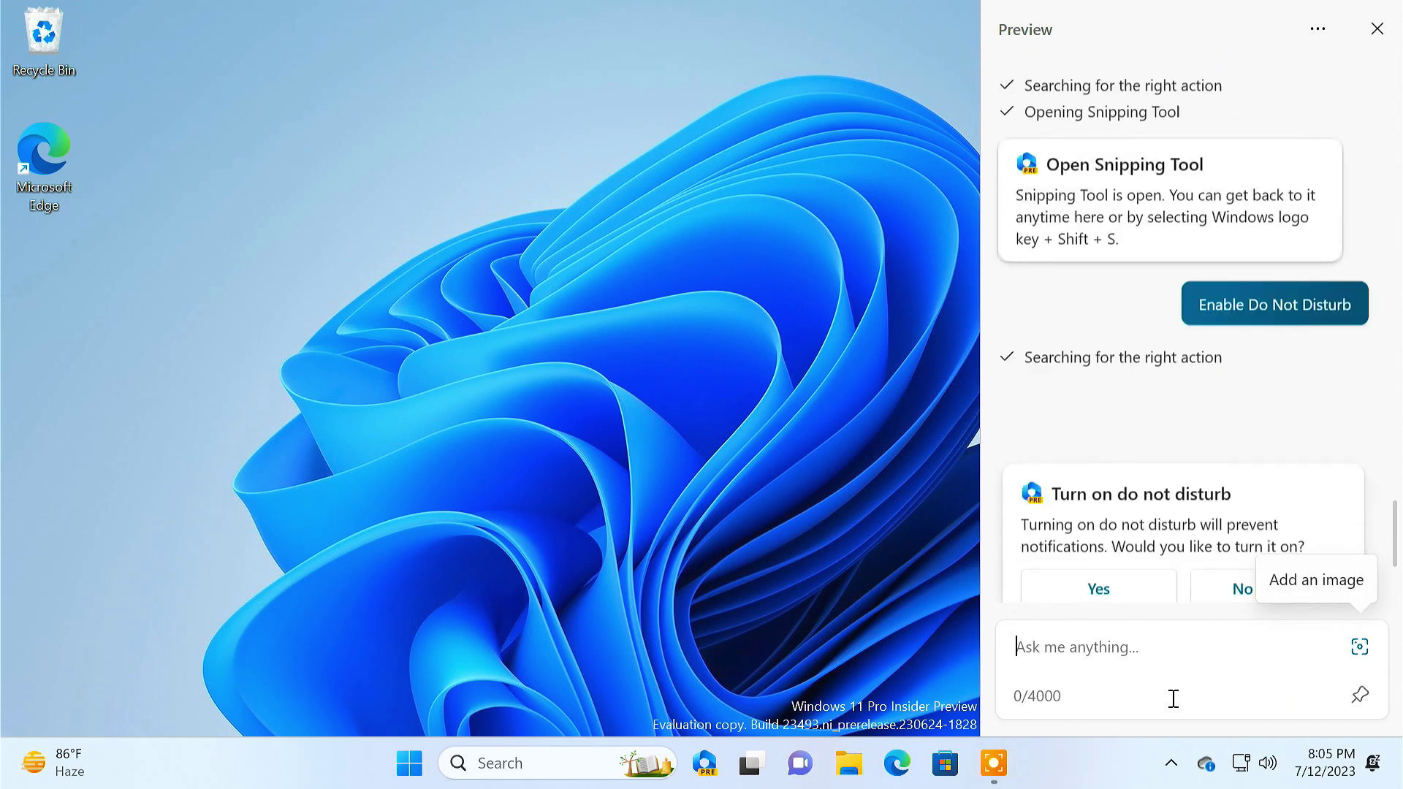
{"action": "left_click", "coordinate": [1121, 568]}
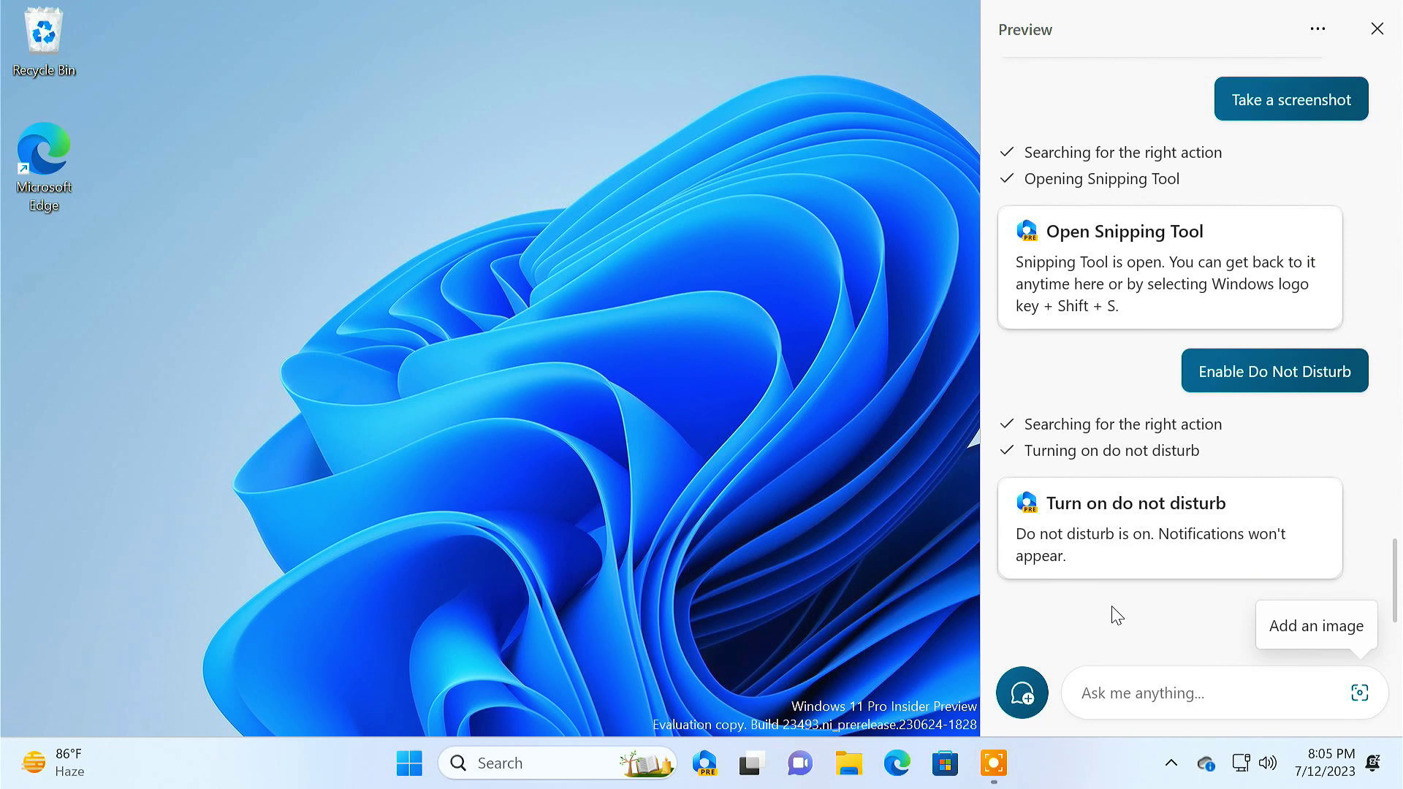
{"action": "scroll", "coordinate": [1116, 614], "scroll_direction": "up", "scroll_amount": 15}
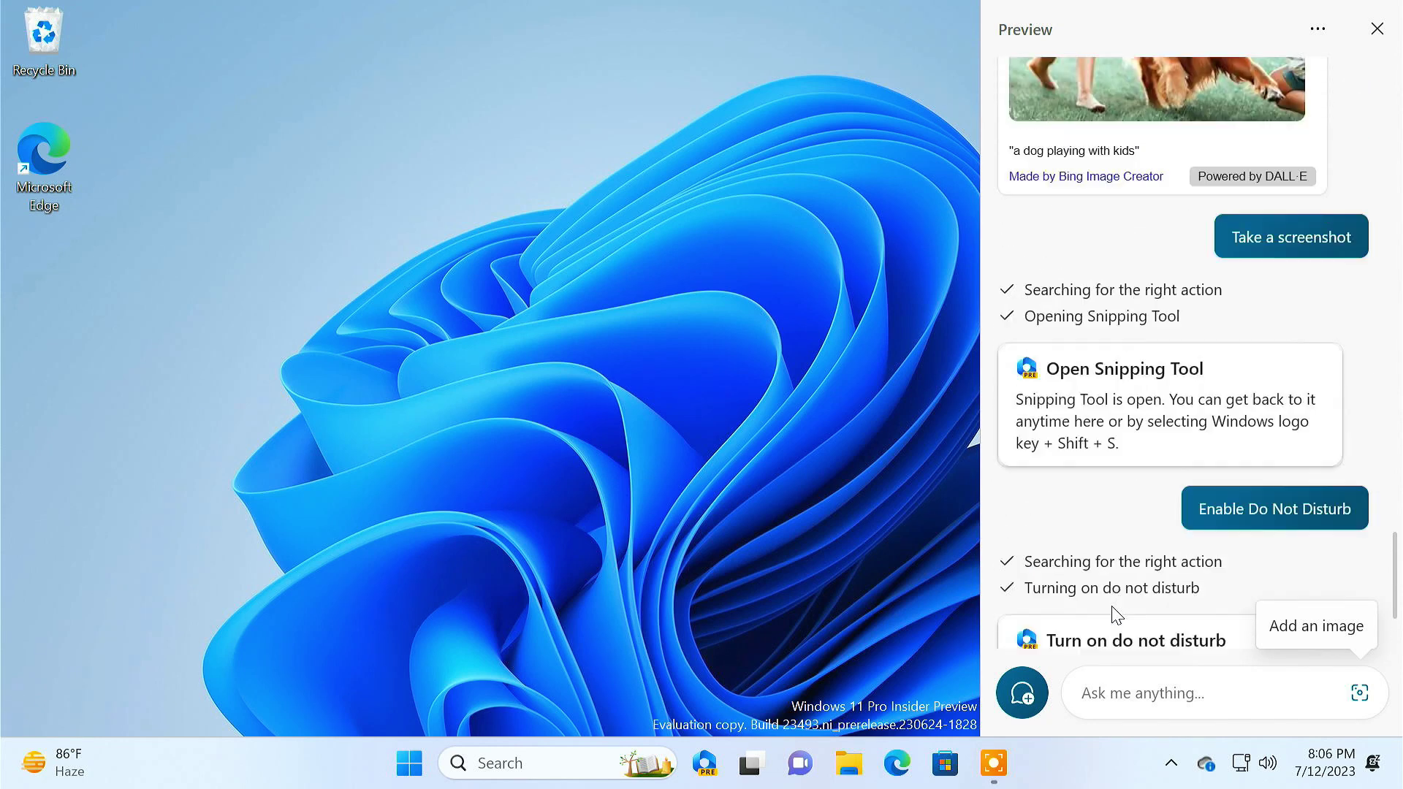
- Refresh Copilot to a new empty conversation, then close the Copilot pane
{"action": "scroll", "coordinate": [1115, 614], "scroll_direction": "up", "scroll_amount": 15}
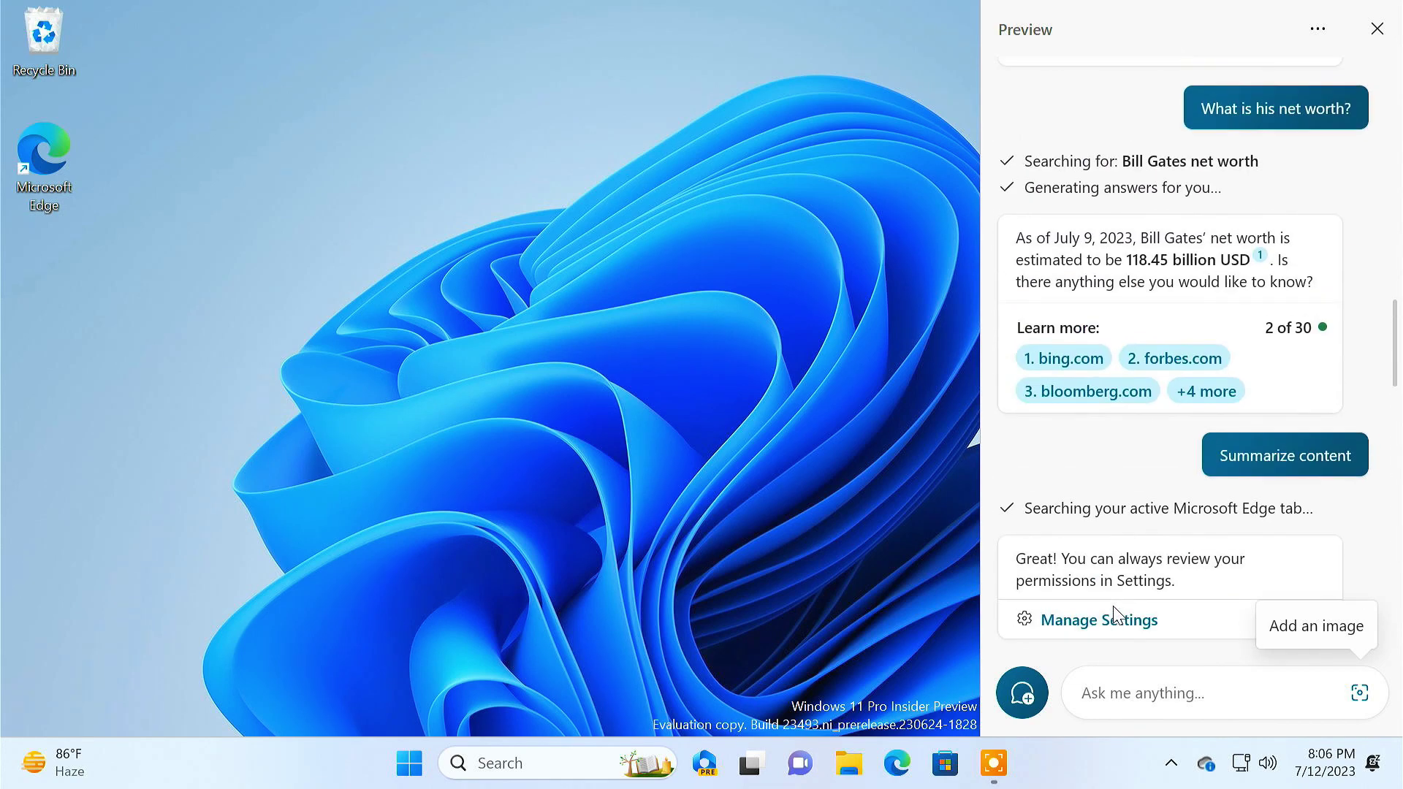
{"action": "scroll", "coordinate": [1116, 614], "scroll_direction": "up", "scroll_amount": 5}
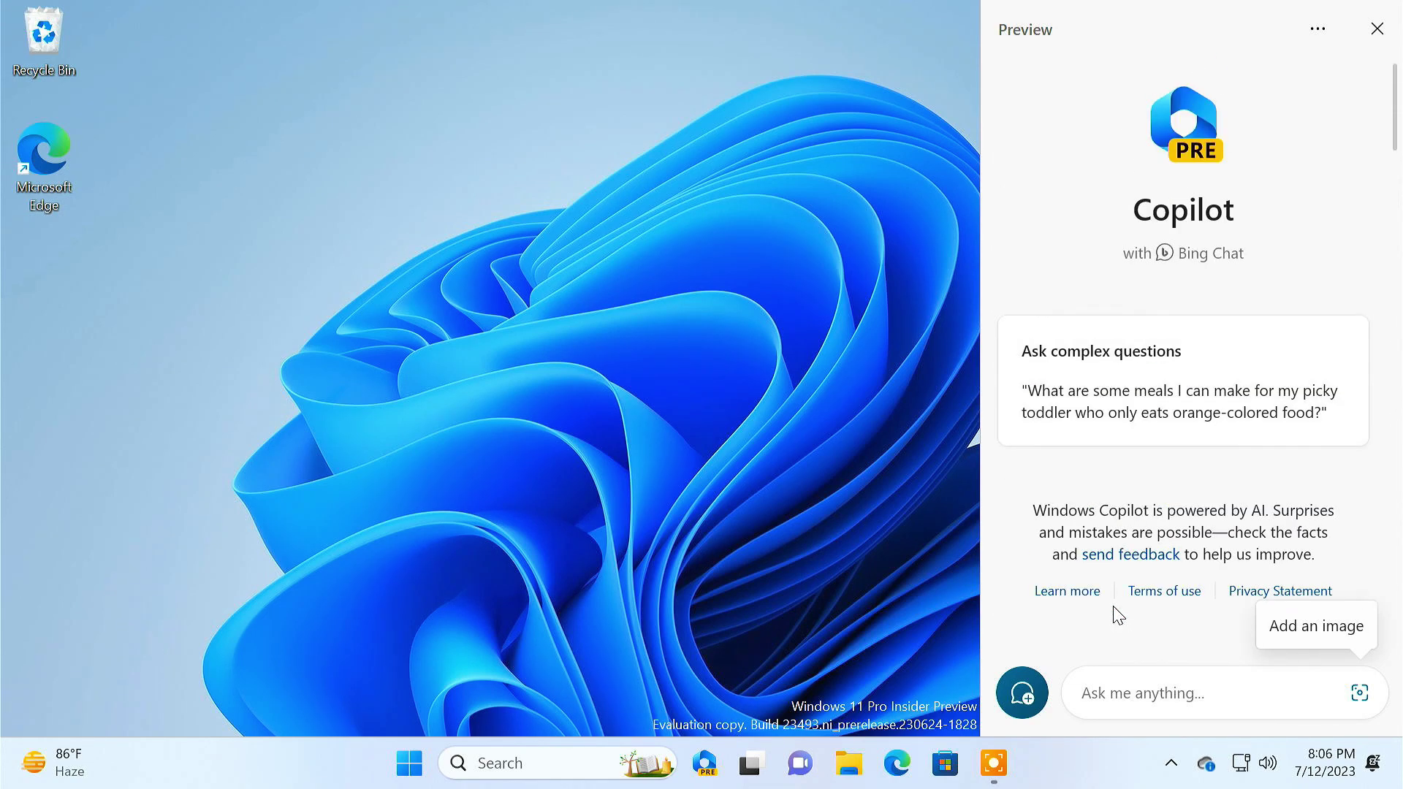
{"action": "left_click", "coordinate": [1318, 29]}
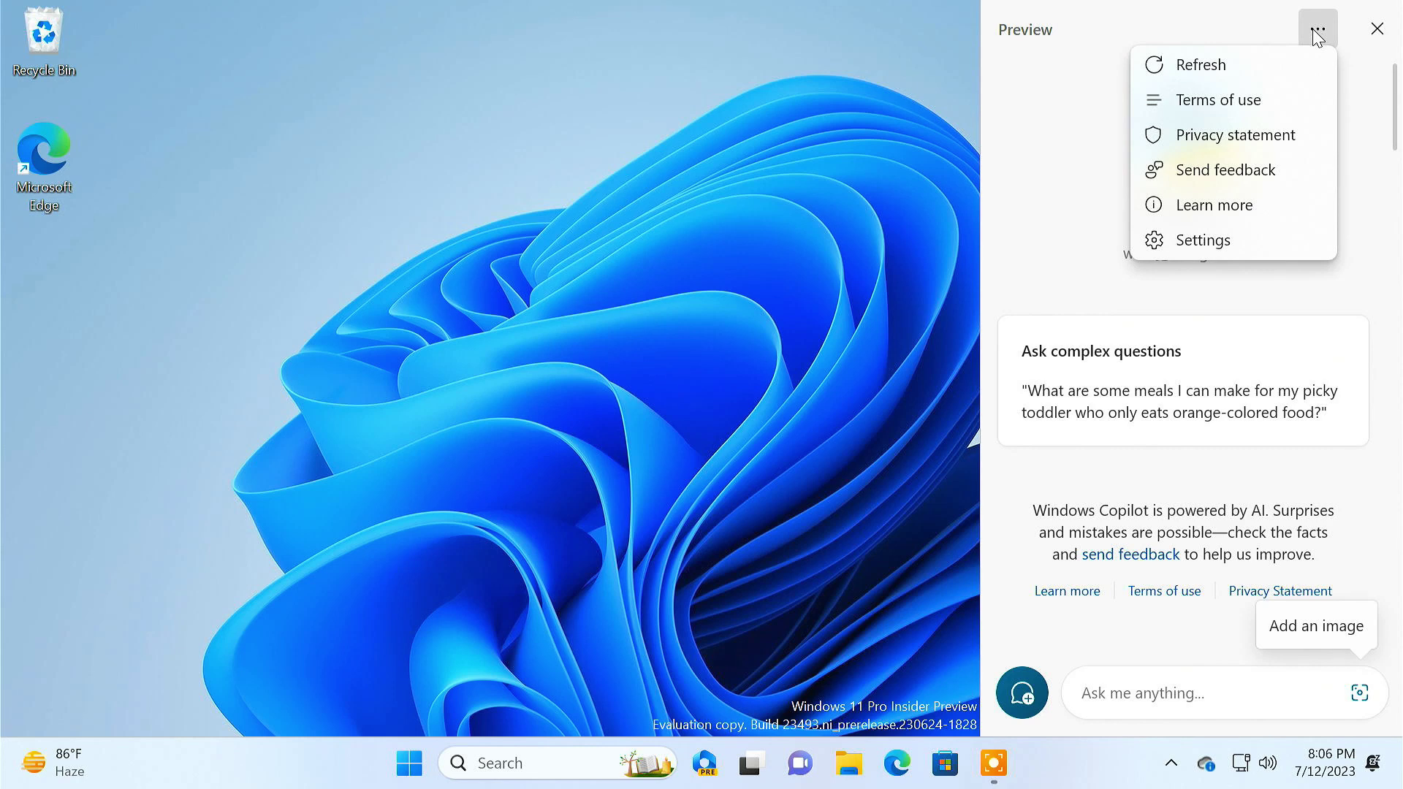
{"action": "left_click", "coordinate": [1217, 64]}
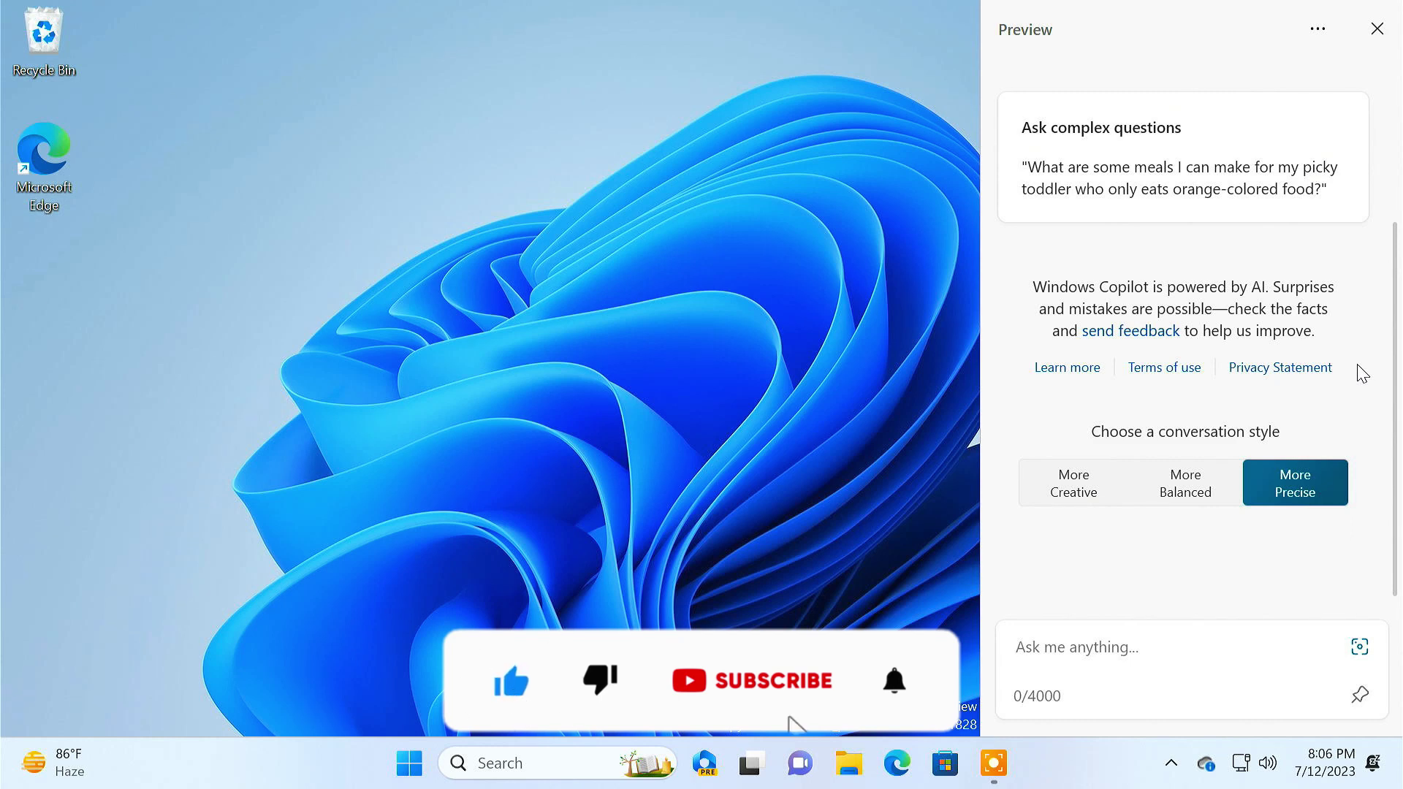
{"action": "left_click", "coordinate": [1377, 29]}
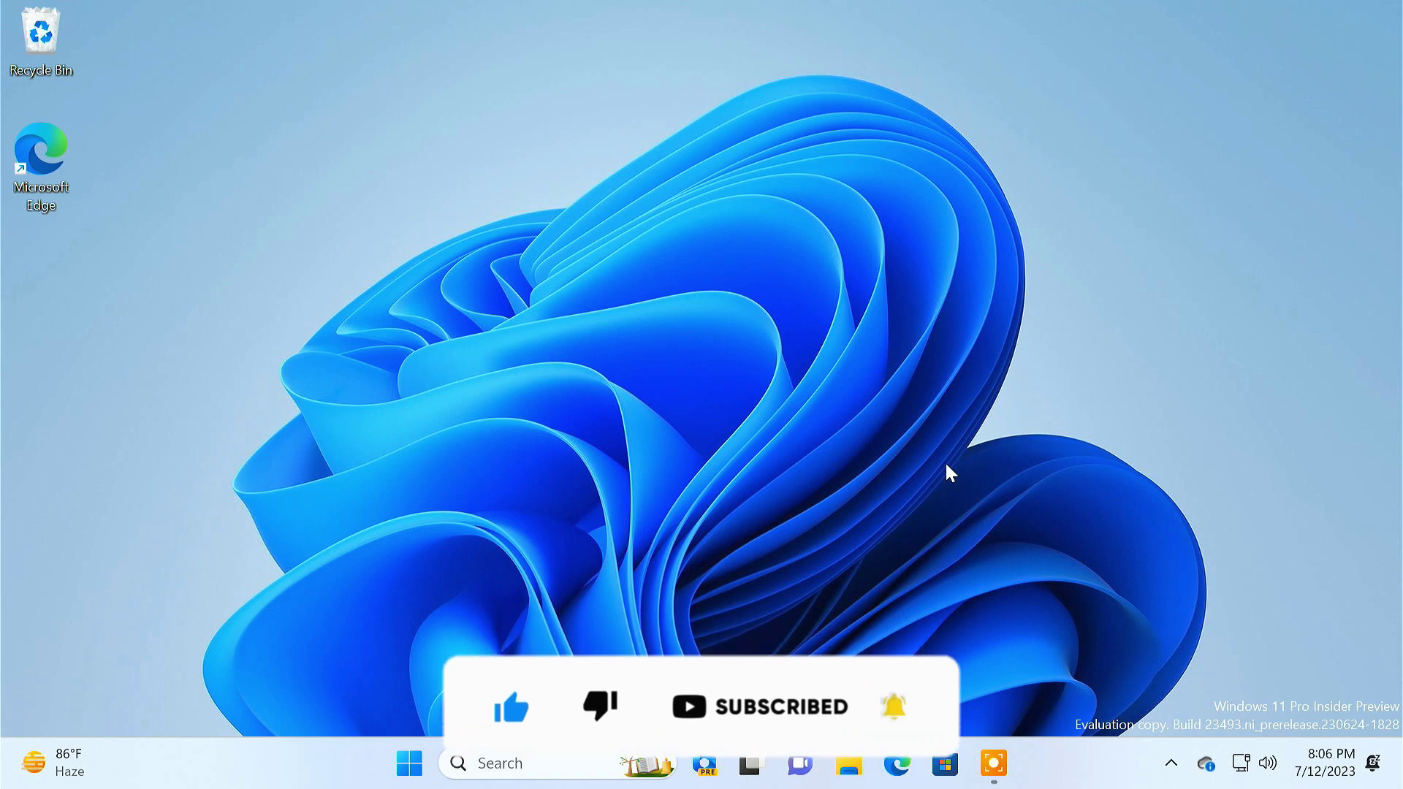